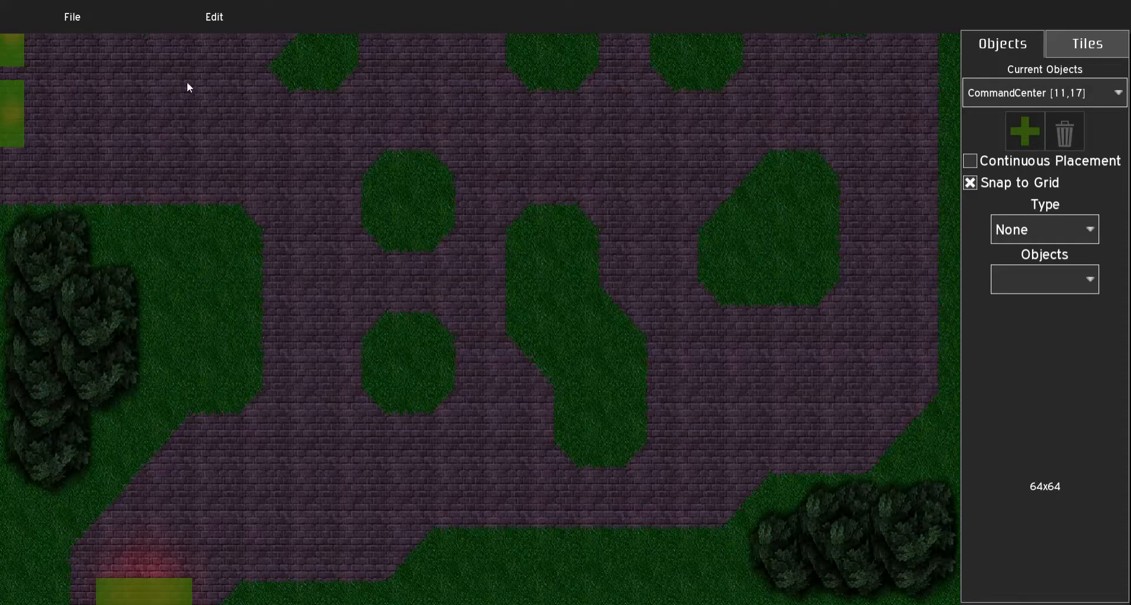
Step: Open the map's properties editor and bring up its tower properties
click(215, 17)
mouse_move(231, 136)
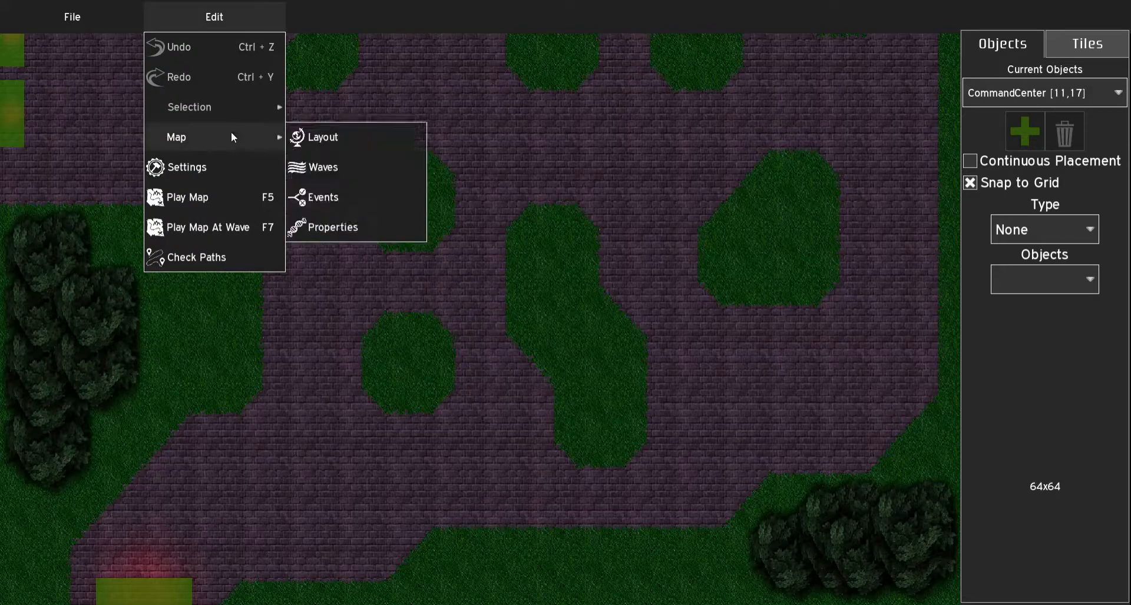
click(354, 229)
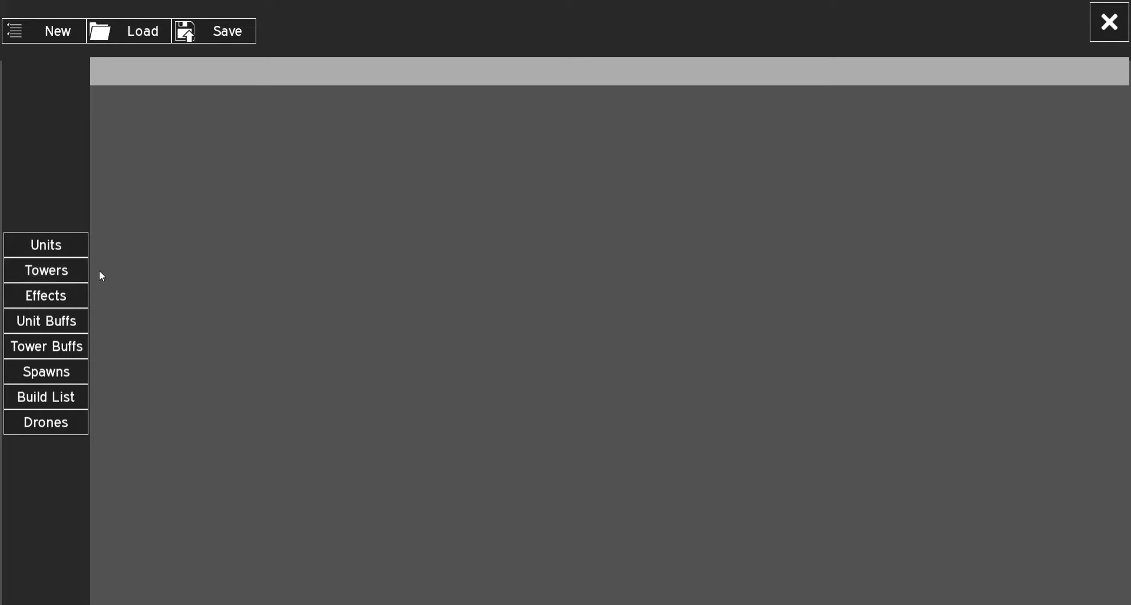
click(66, 276)
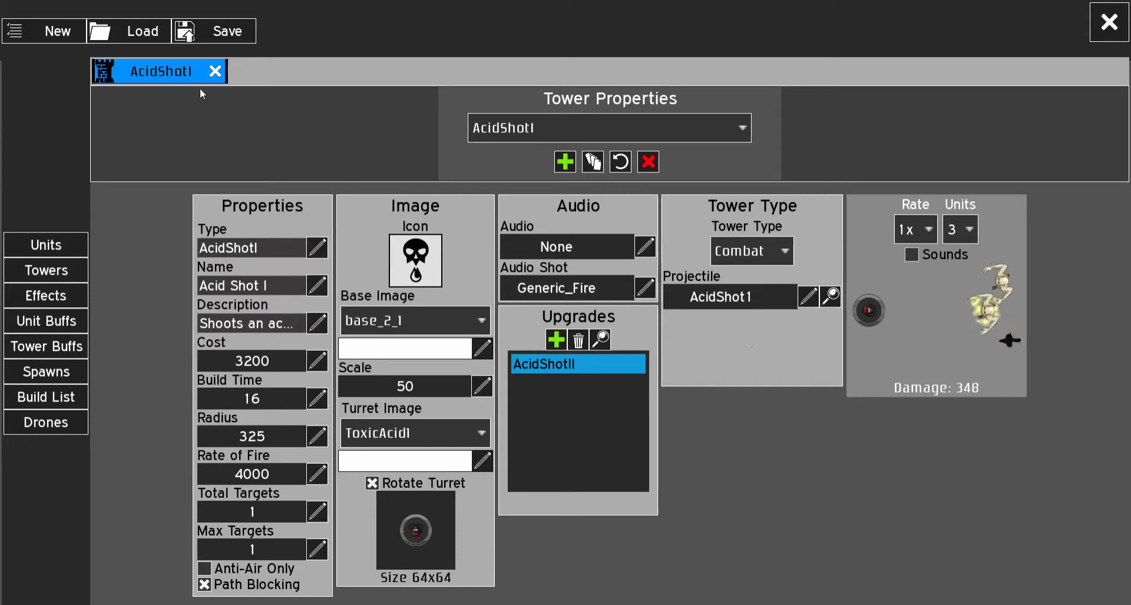
Step: Look through the available towers and load CannonI's properties
click(546, 129)
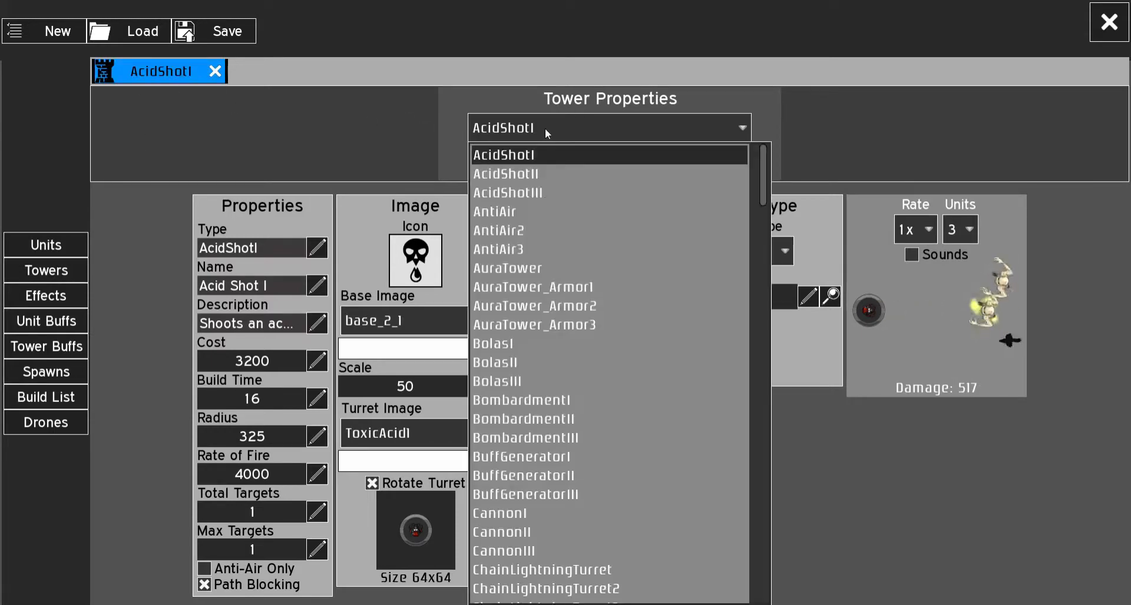
click(383, 116)
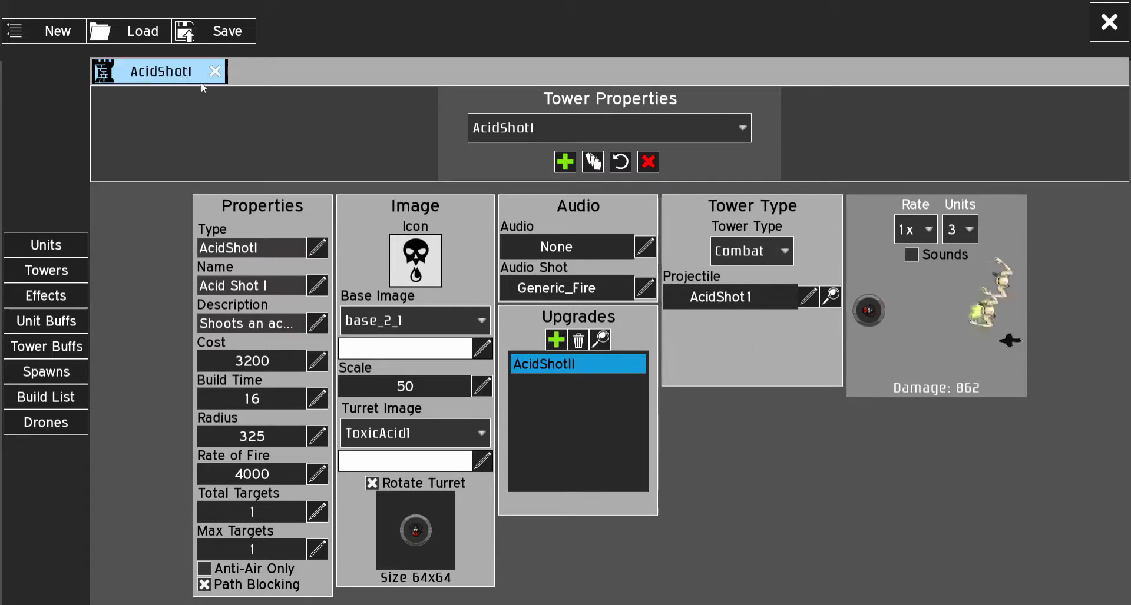
click(543, 132)
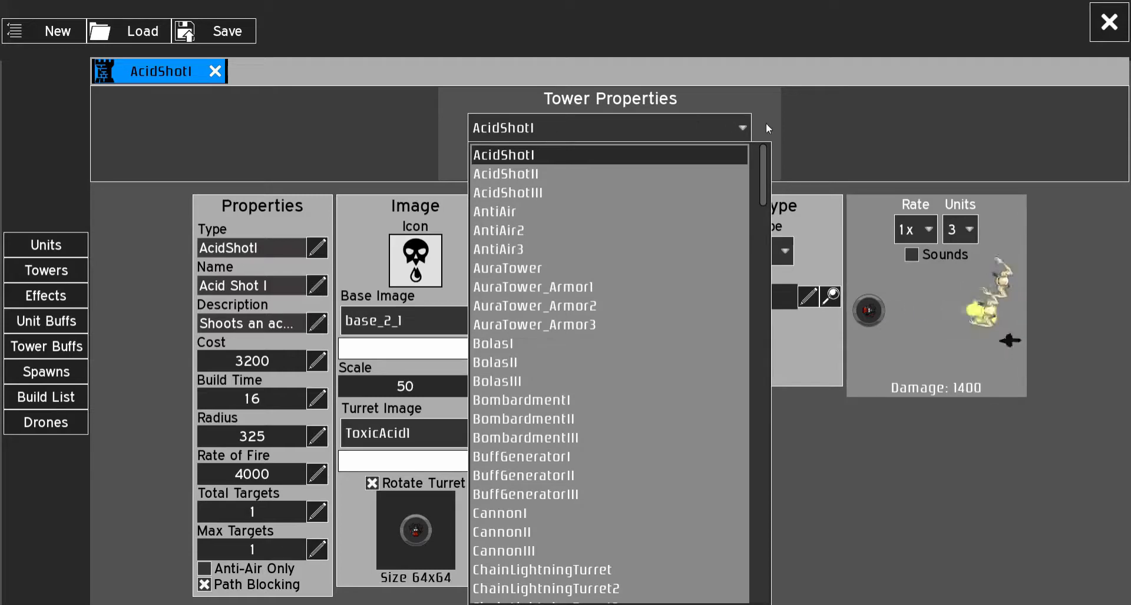
scroll(701, 320, down, 3)
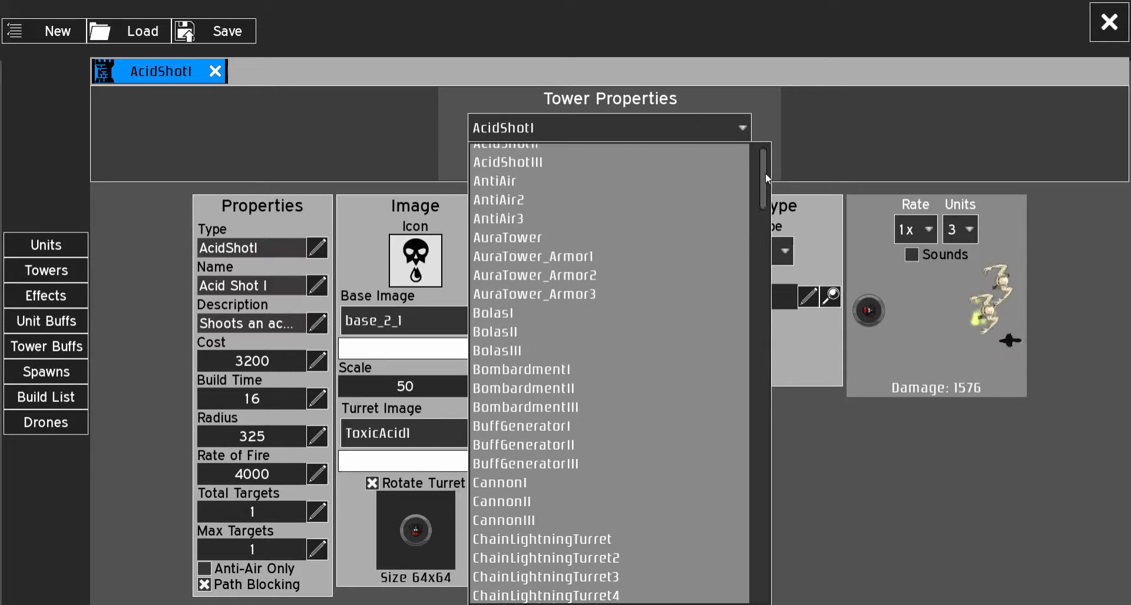
click(695, 353)
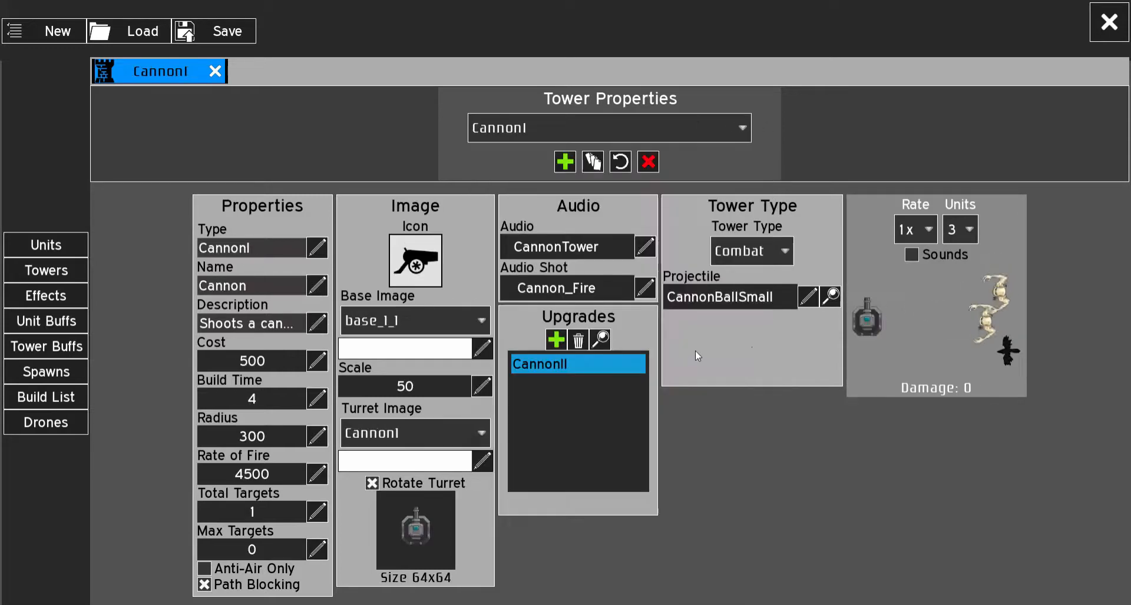
Step: Load the GunTower's properties for editing
click(507, 131)
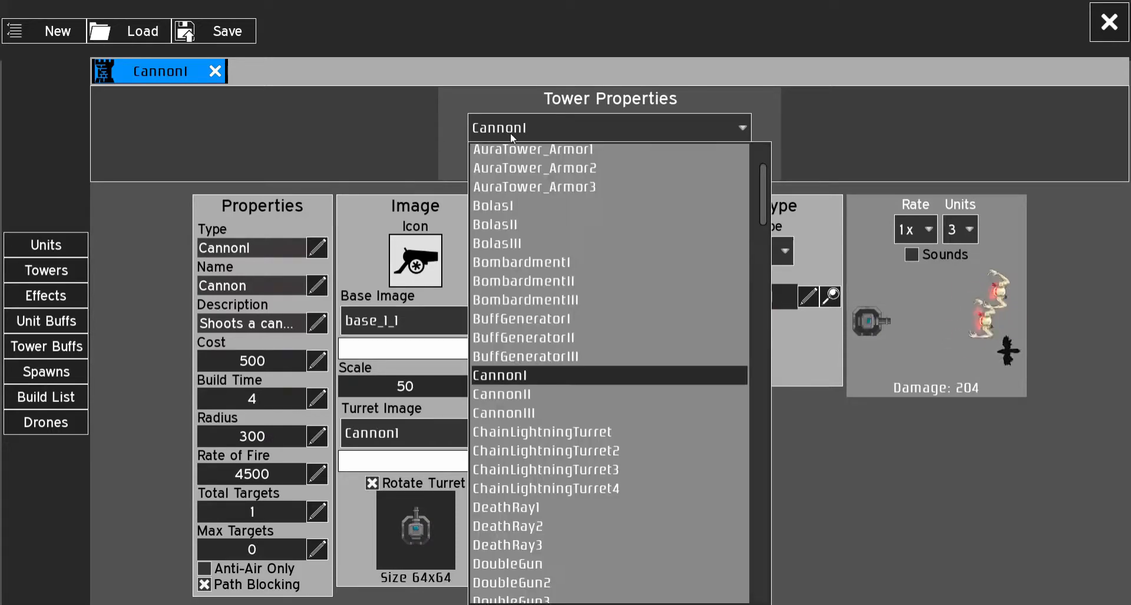
scroll(556, 218, down, 4)
scroll(556, 221, down, 10)
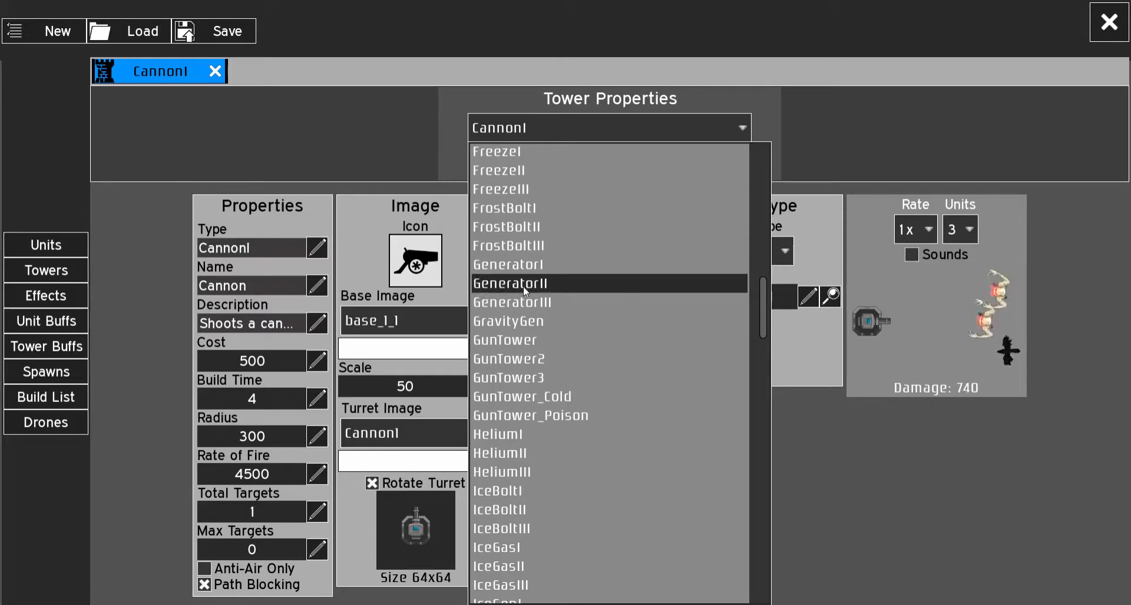
scroll(568, 236, down, 2)
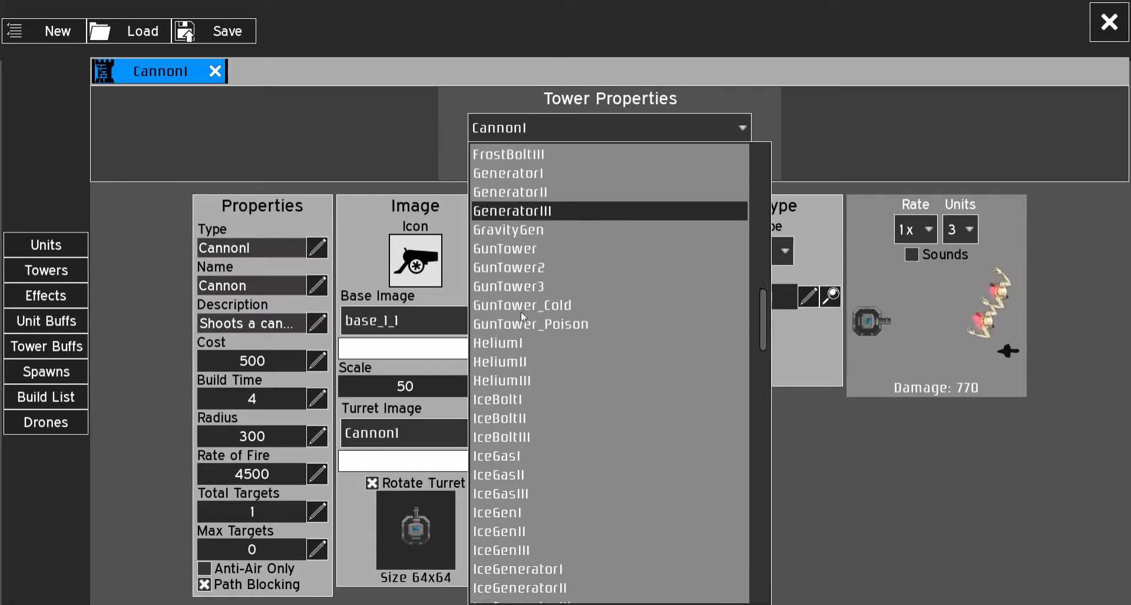
click(587, 240)
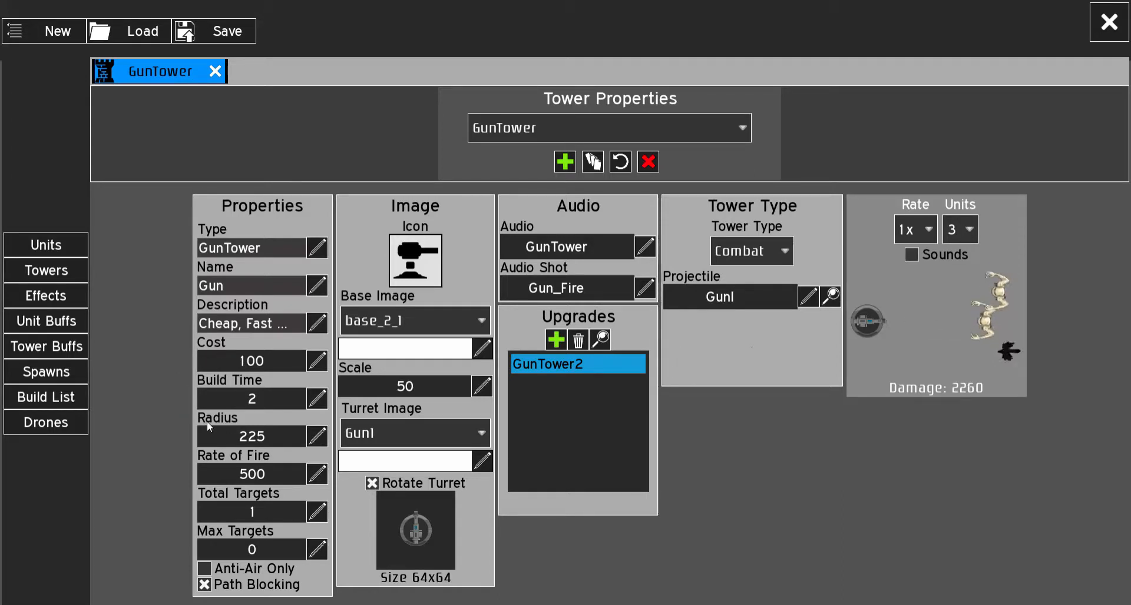
Step: Set the GunTower's cost to 5
mouse_move(216, 419)
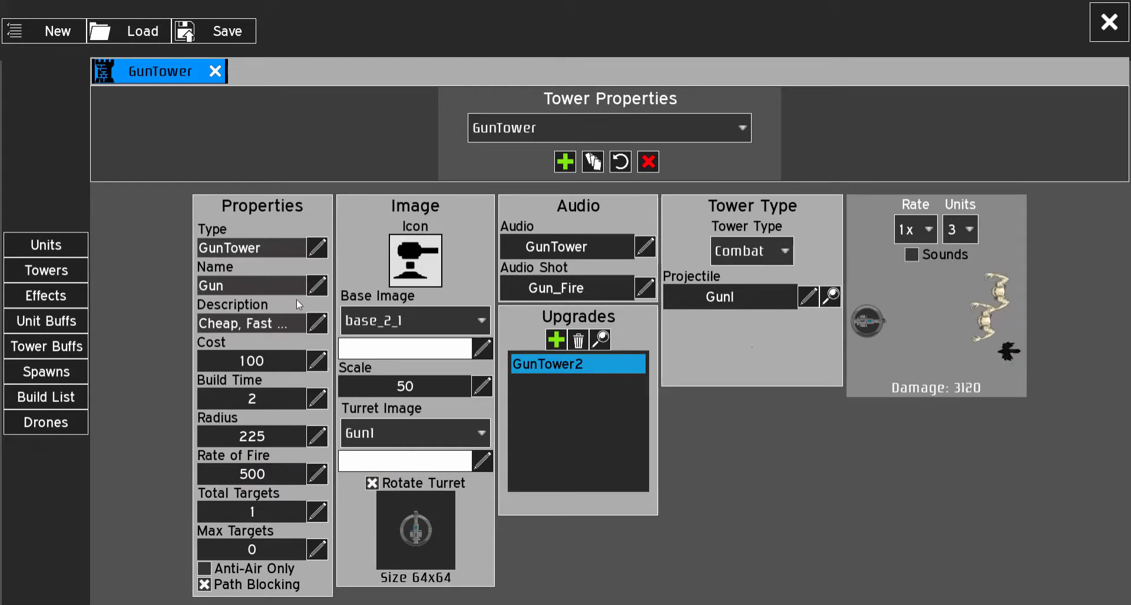
click(317, 361)
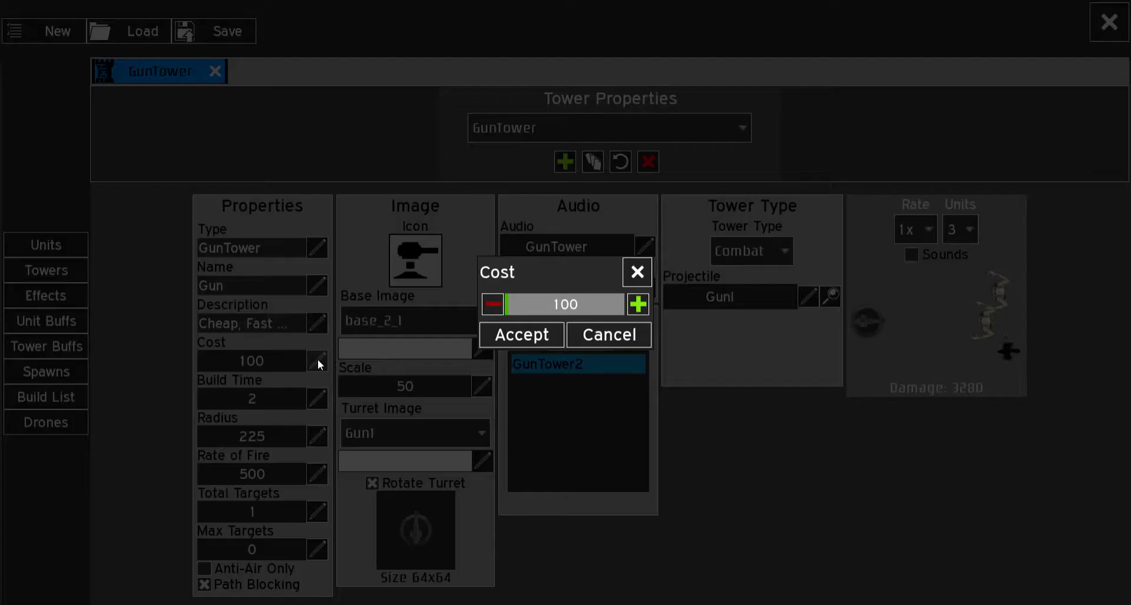
drag(525, 305, 504, 311)
click(638, 305)
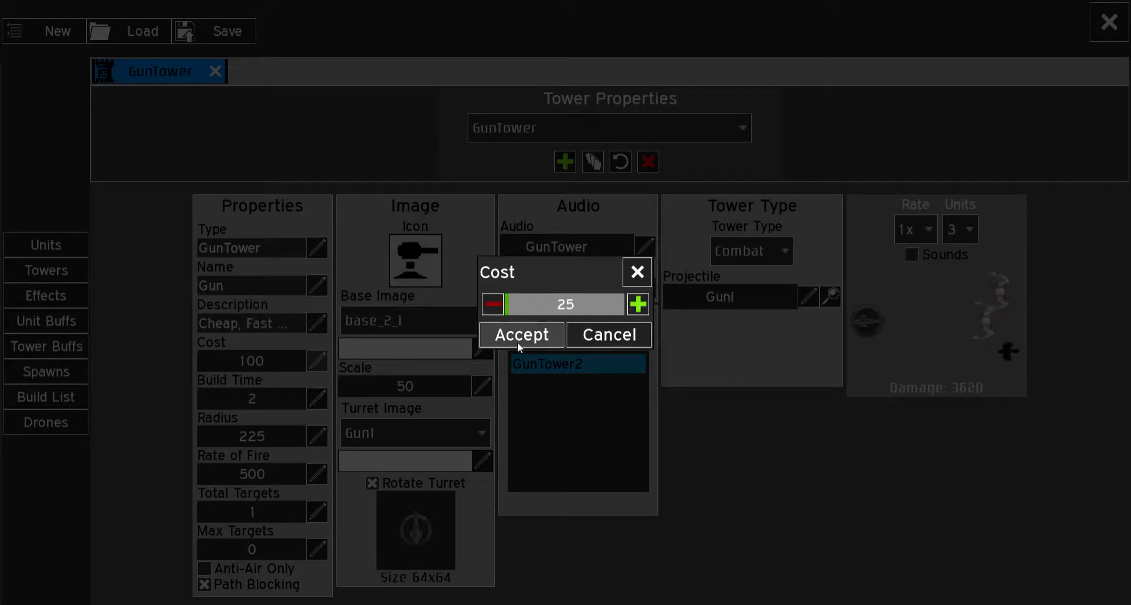
key(Delete)
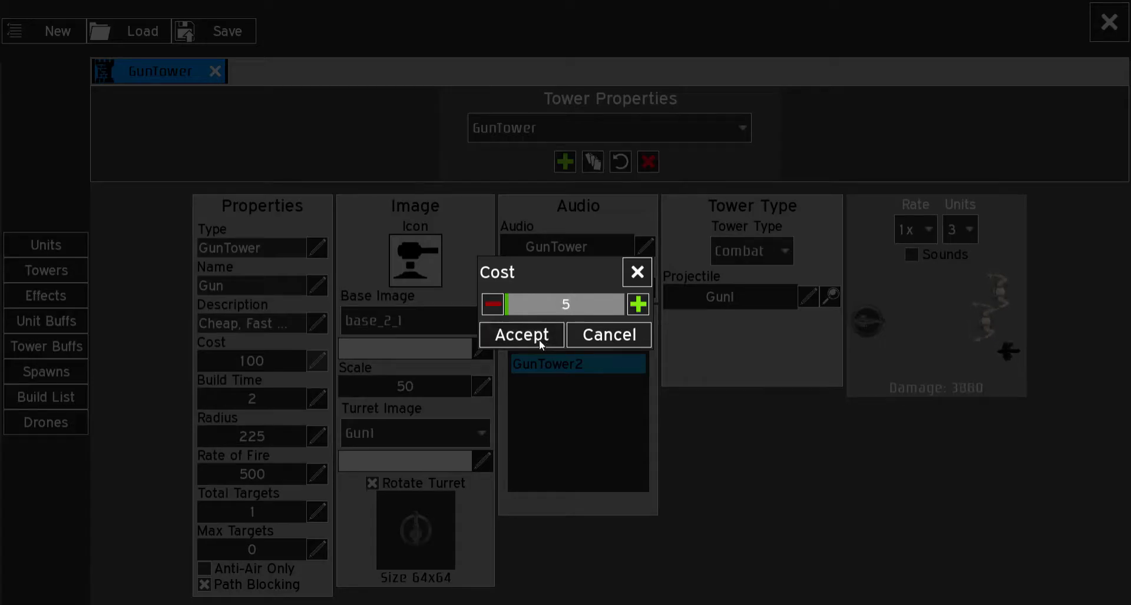
click(522, 334)
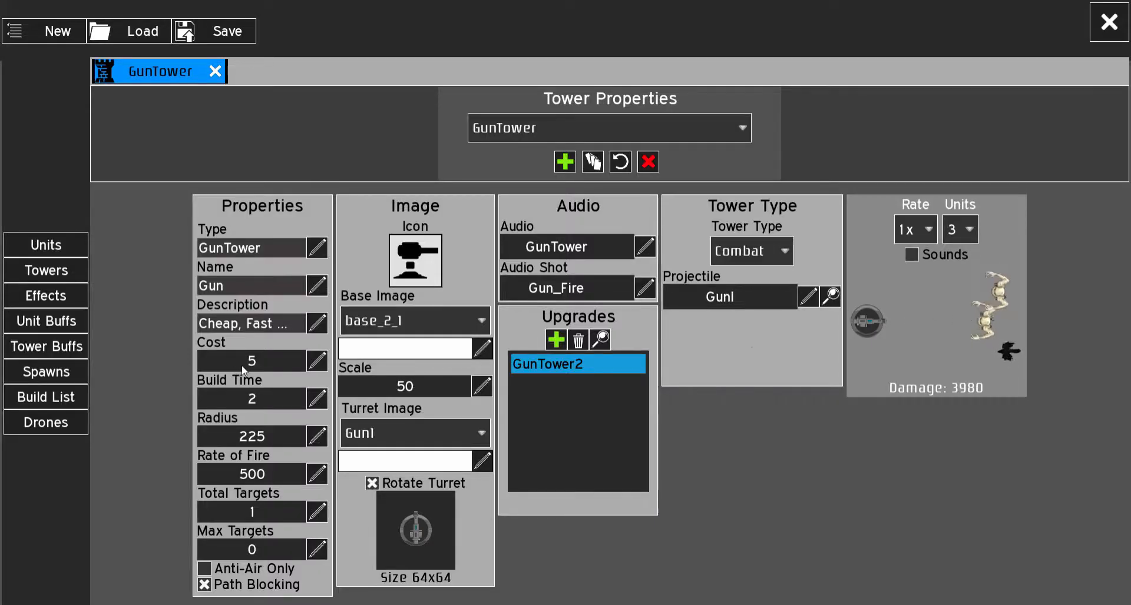
Step: Set the GunTower's build time to 1 and its radius to 1500
click(317, 399)
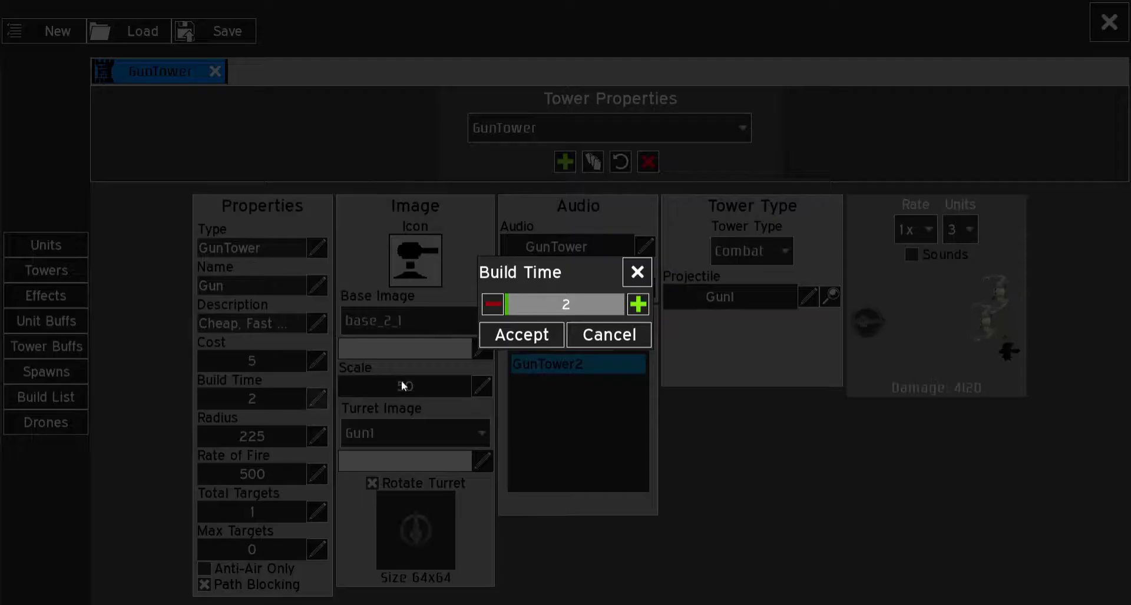
click(493, 304)
click(509, 335)
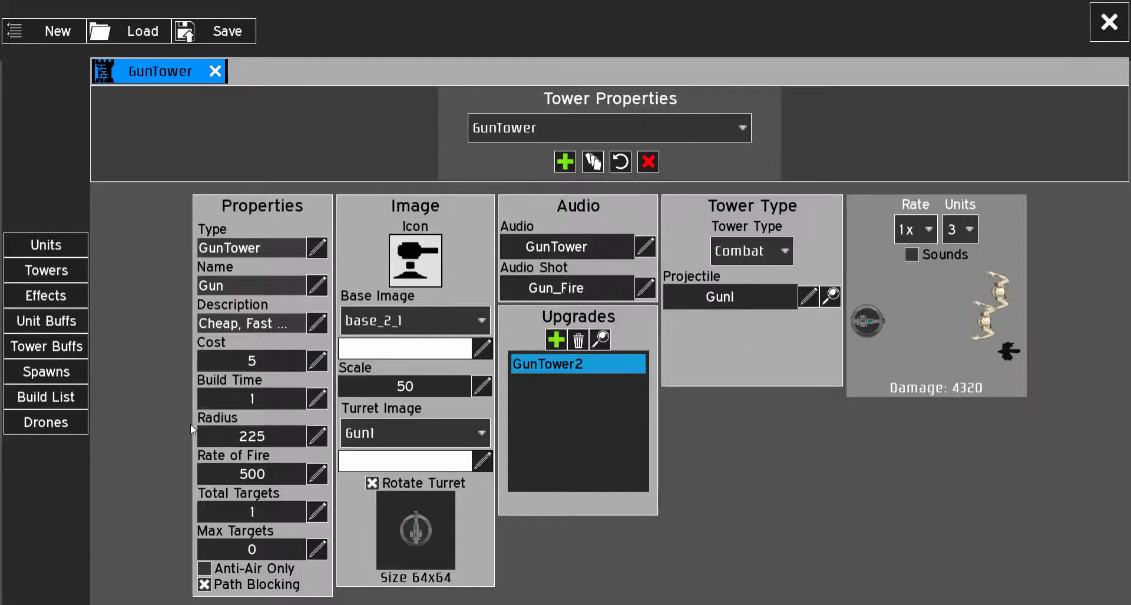
click(319, 436)
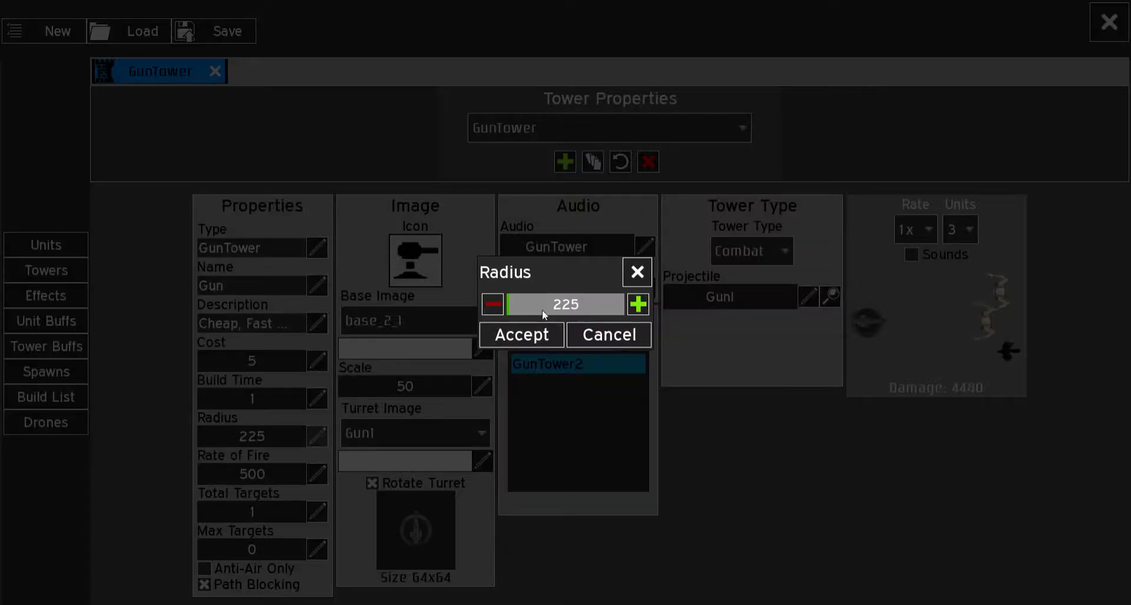
drag(541, 309, 525, 307)
click(520, 334)
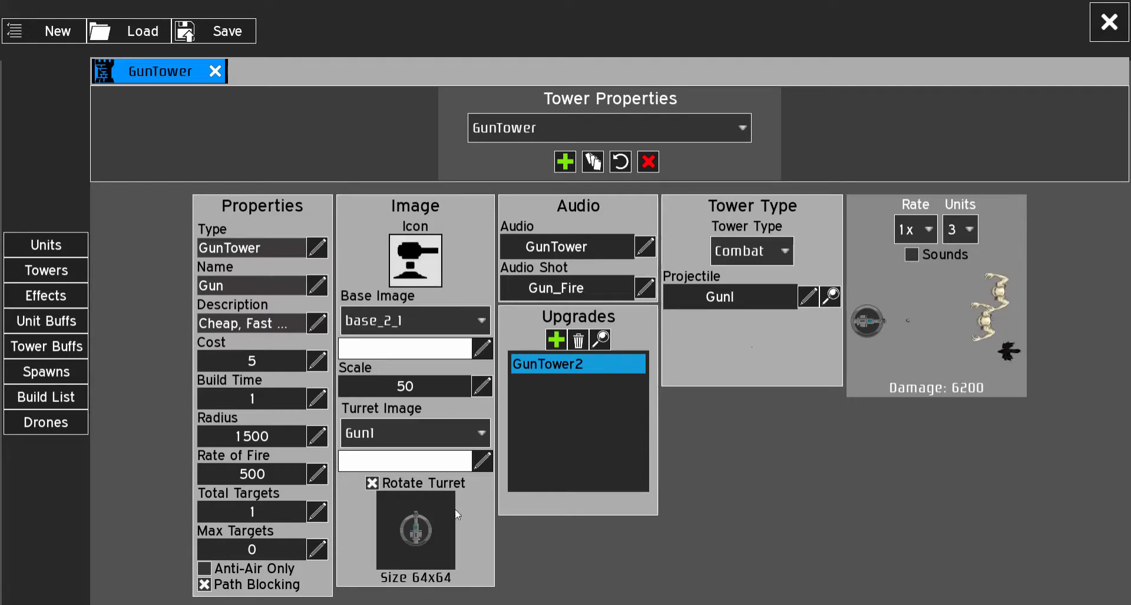
Step: Change the GunTower's icon to tower_fire
click(412, 259)
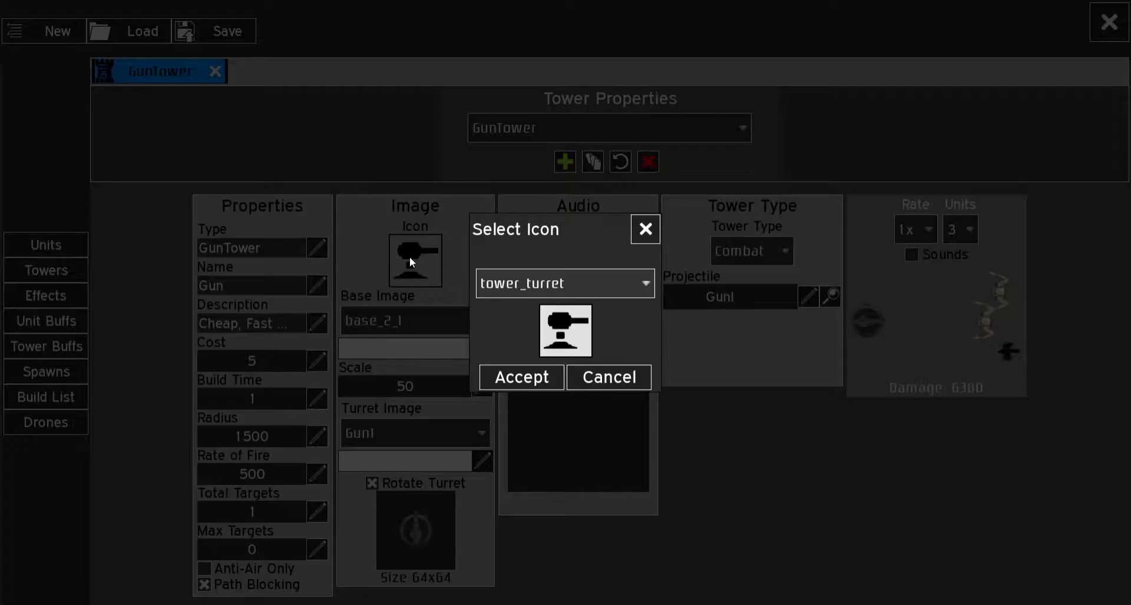
click(566, 283)
scroll(589, 360, up, 6)
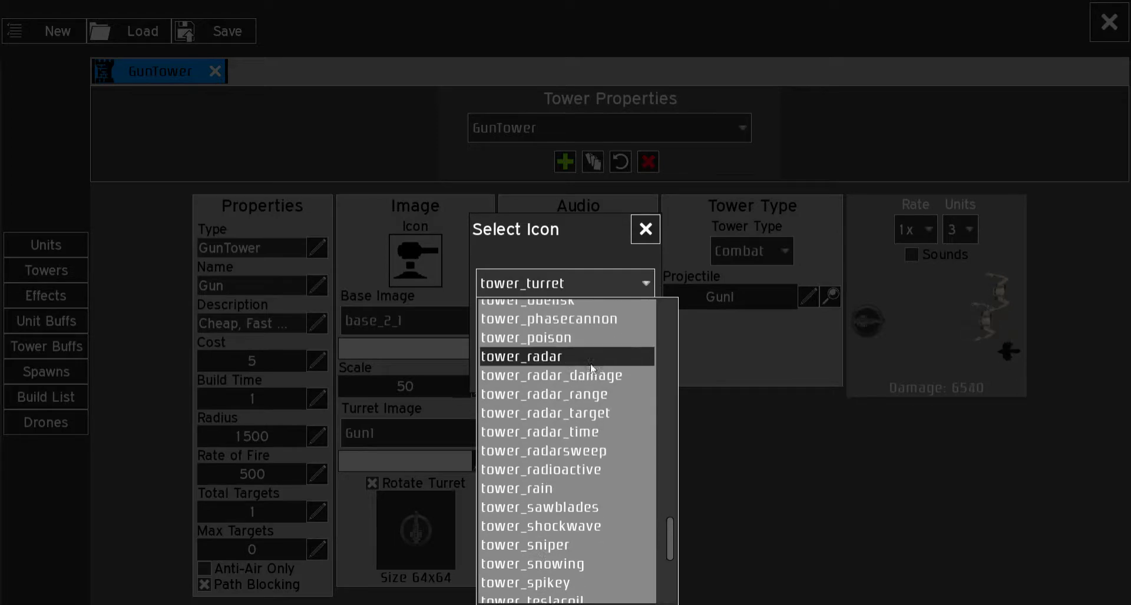
scroll(600, 371, up, 4)
click(601, 355)
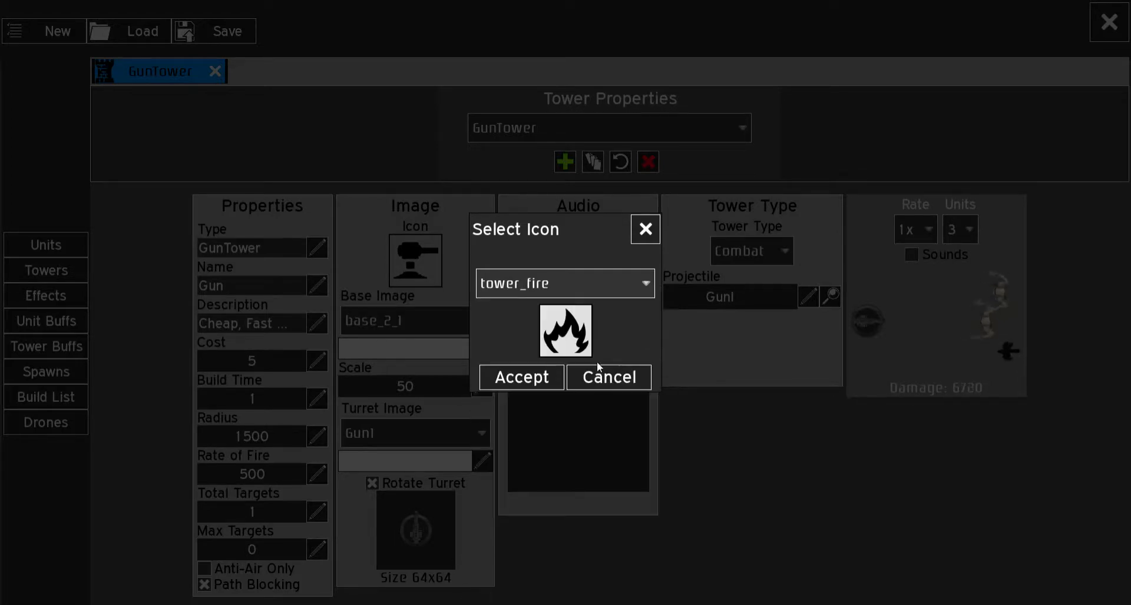
click(523, 378)
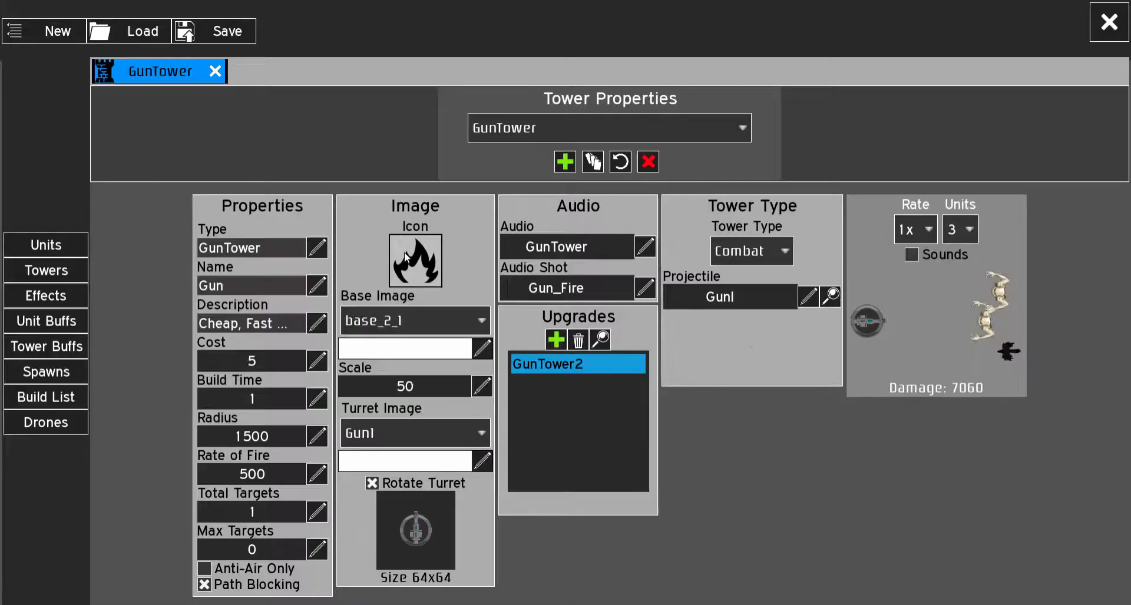
Step: Try the time icon for the GunTower, then assign the round emblem with rays around its edge instead
click(416, 281)
click(563, 285)
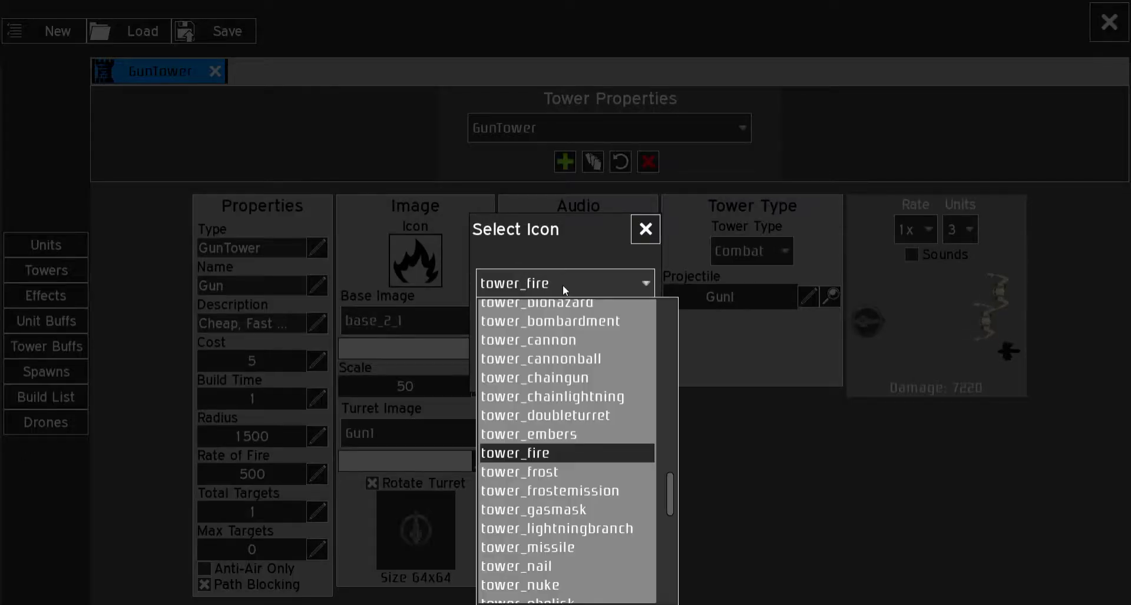
scroll(610, 372, up, 3)
scroll(610, 372, up, 3)
click(598, 380)
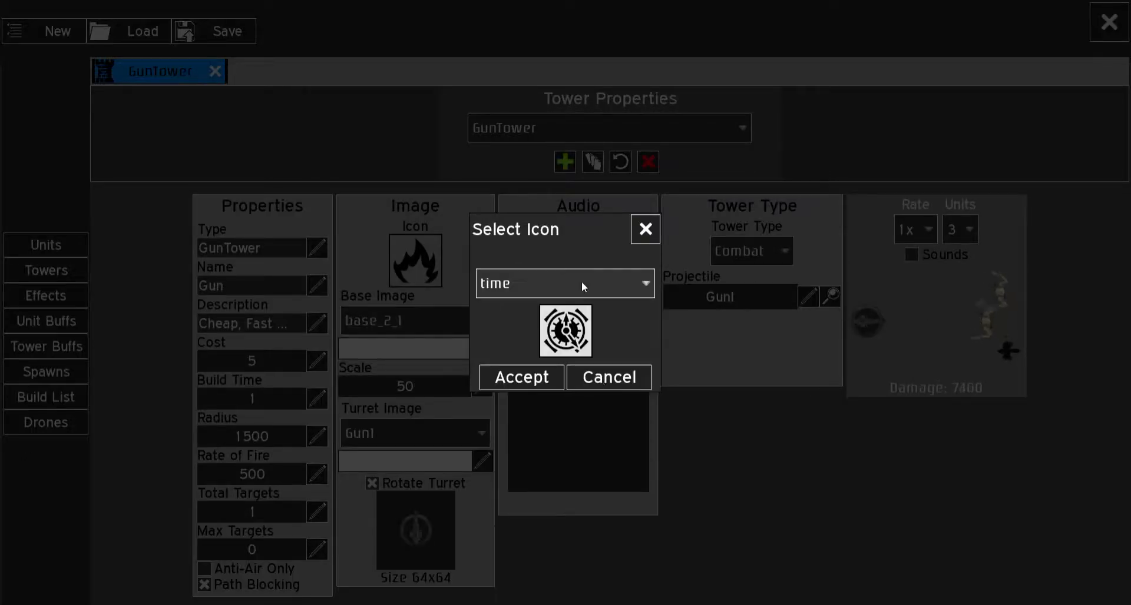
click(582, 282)
scroll(589, 418, down, 10)
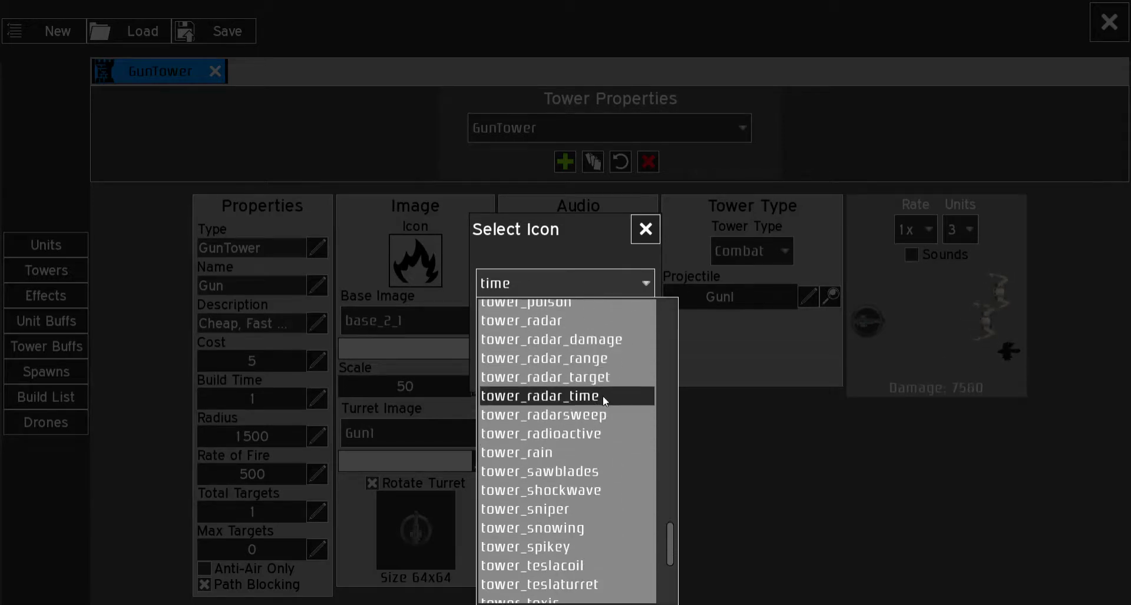
scroll(594, 430, down, 3)
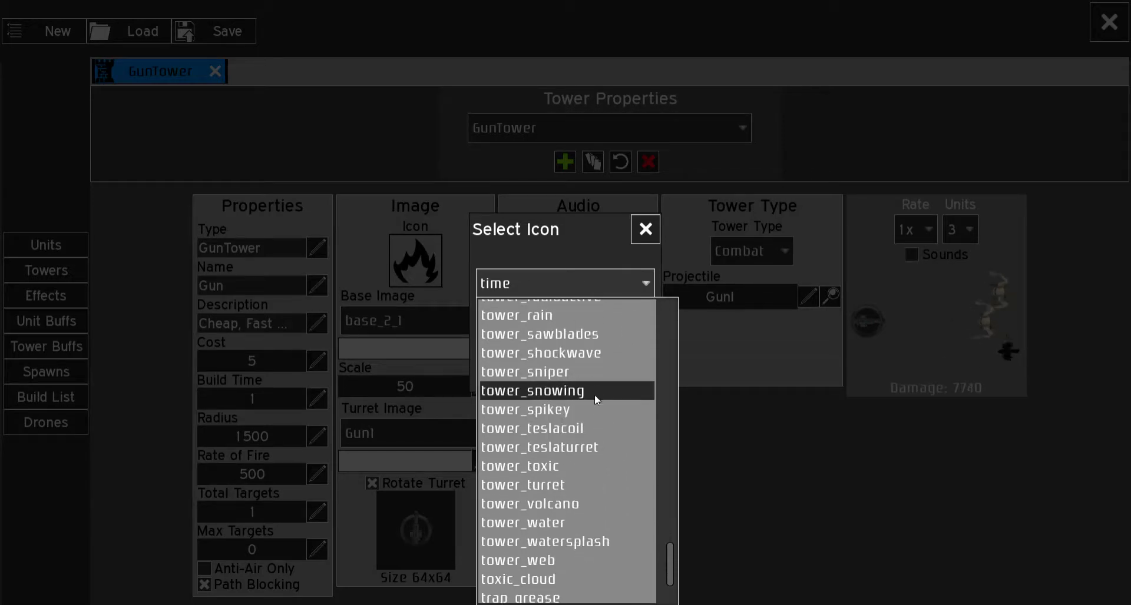
click(594, 407)
click(527, 377)
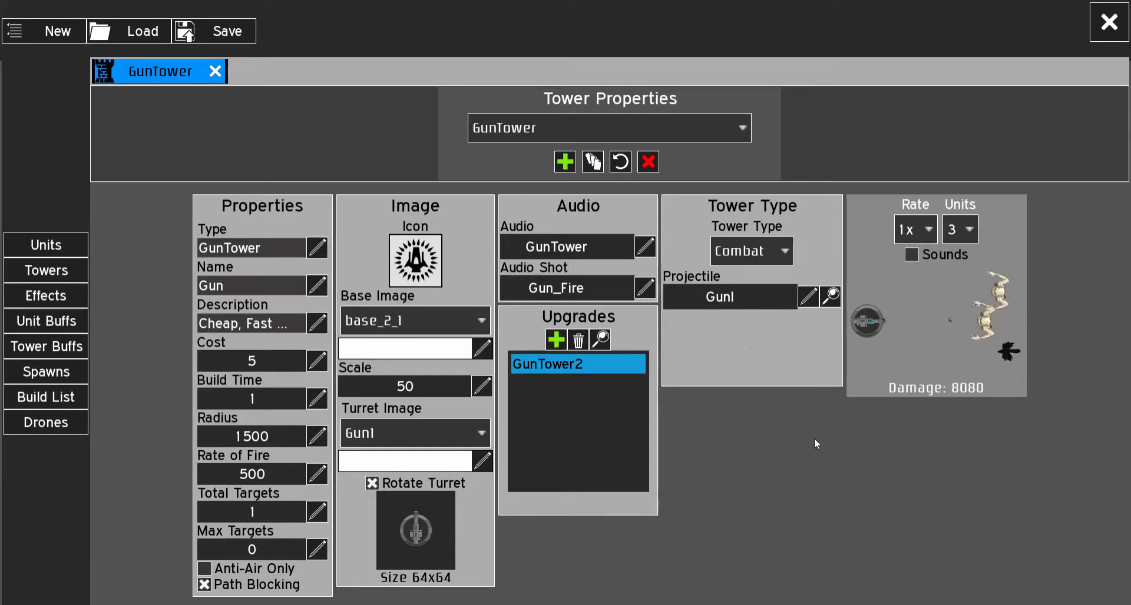
Step: Change the GunTower's base image to base_4_4
click(423, 323)
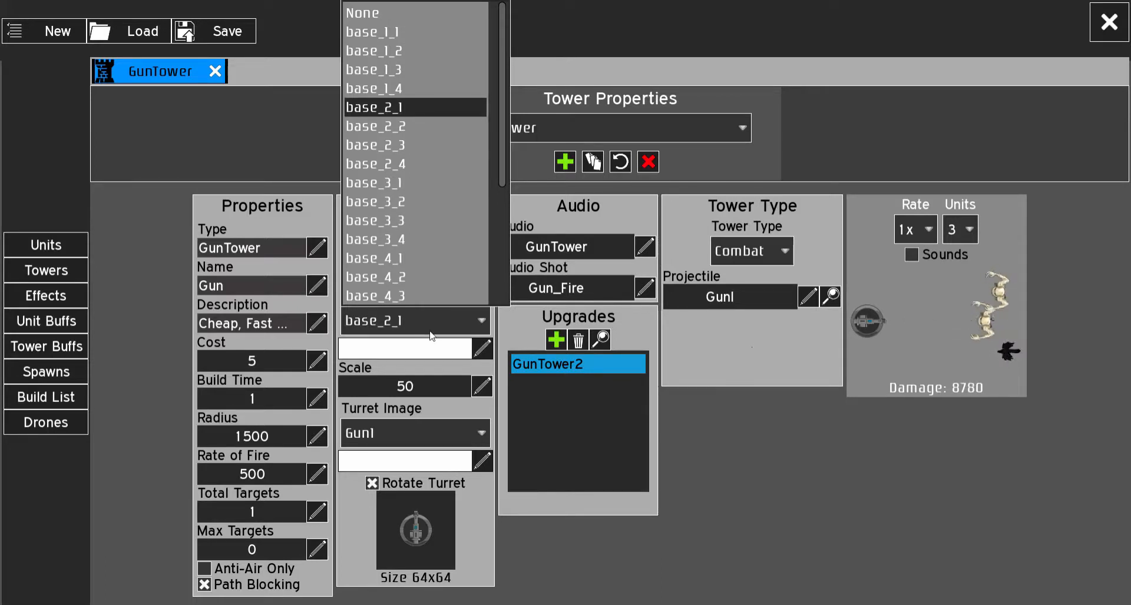
scroll(458, 281, down, 5)
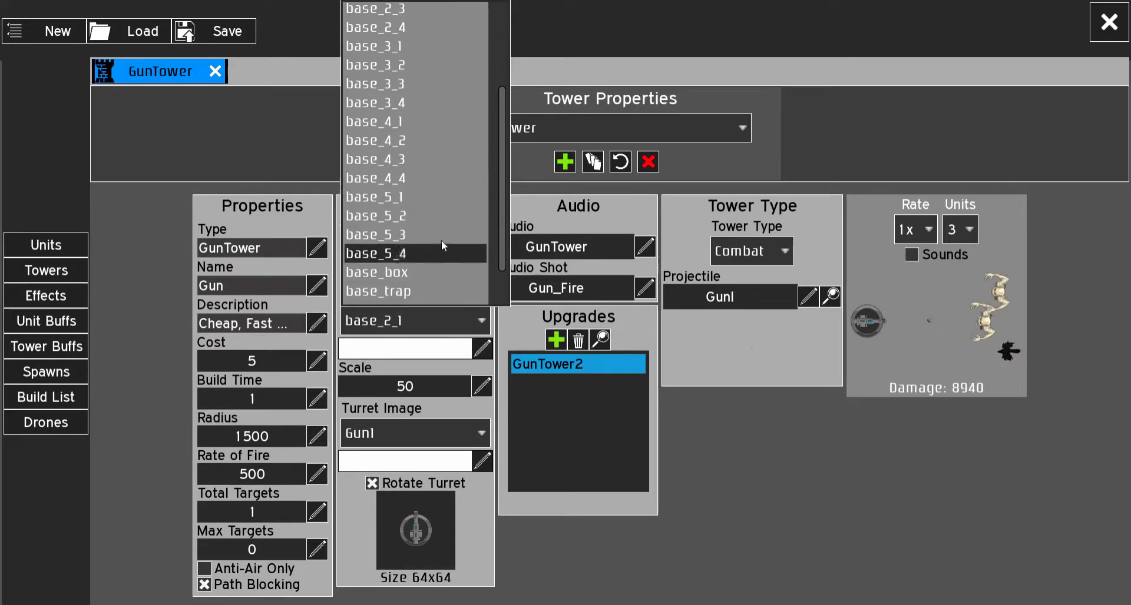
click(451, 179)
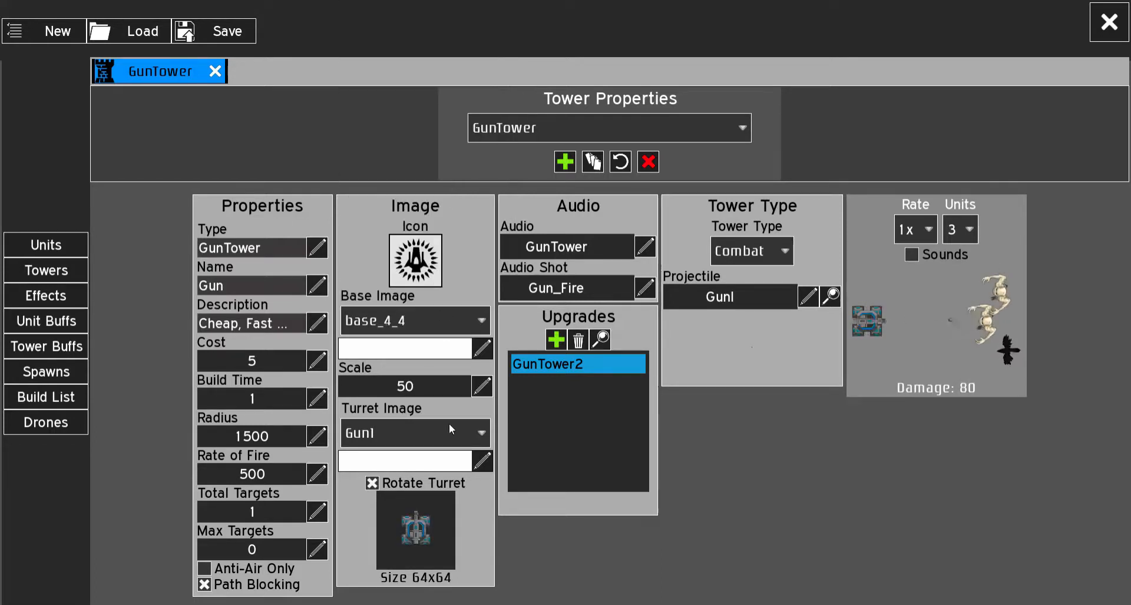
Step: Change the GunTower's turret image to Gatling3
click(434, 432)
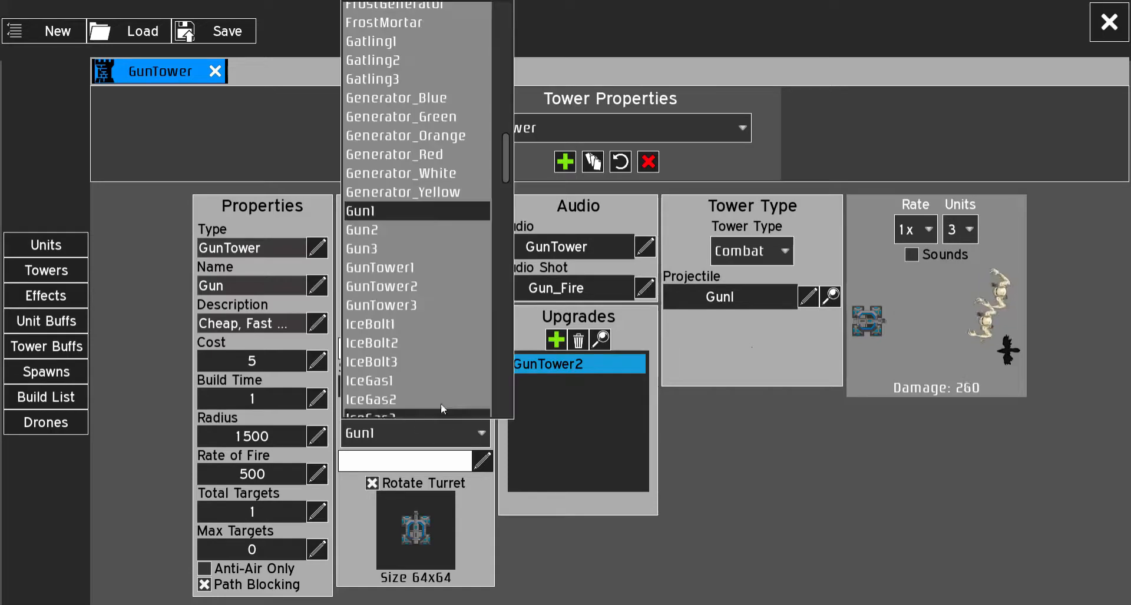
scroll(472, 196, up, 2)
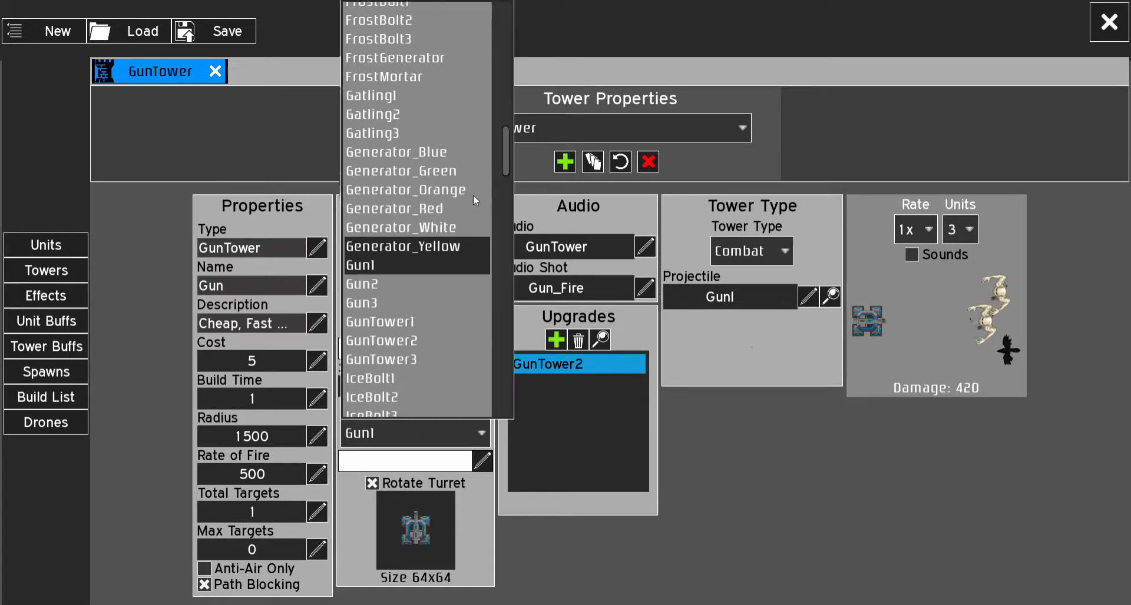
click(450, 175)
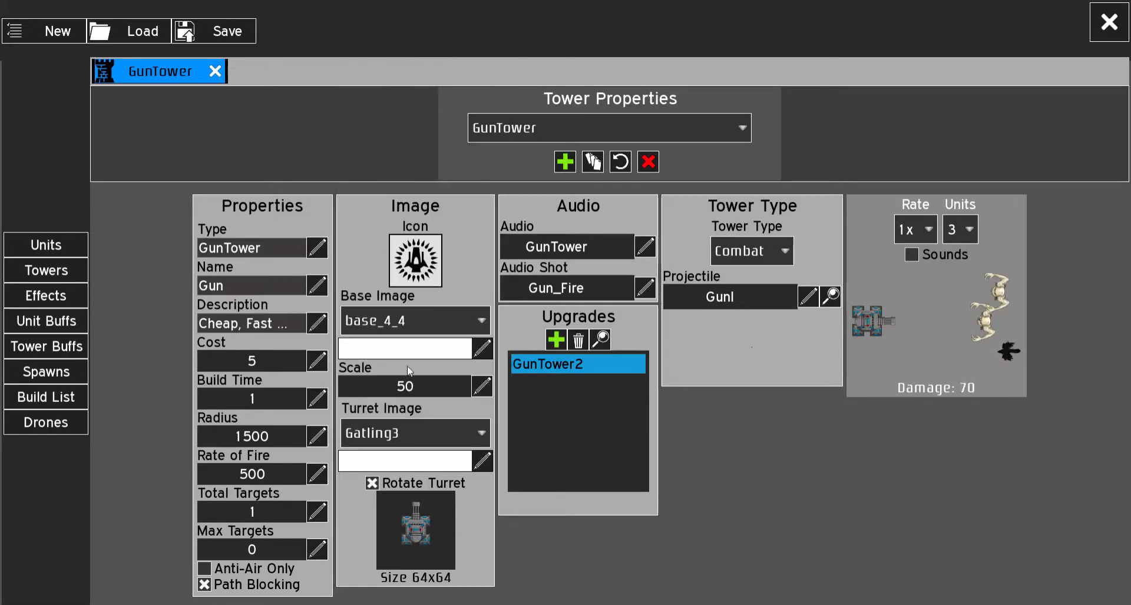
Step: Lower the base image colour's red value to 186 and its green value to 146
click(482, 350)
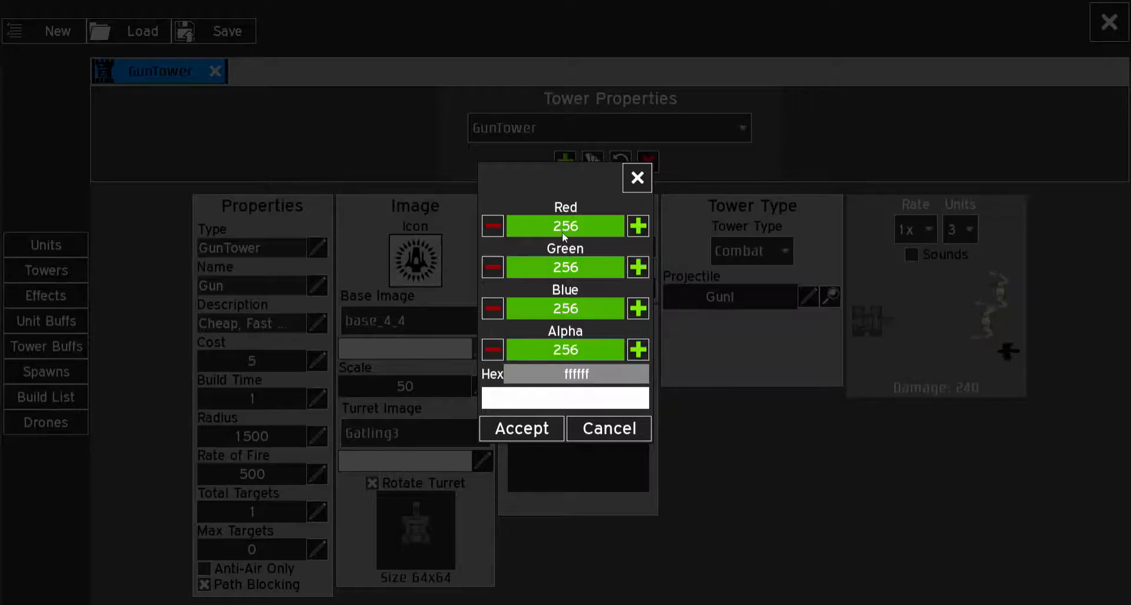
click(499, 228)
click(498, 228)
click(495, 229)
click(495, 228)
click(498, 270)
click(496, 270)
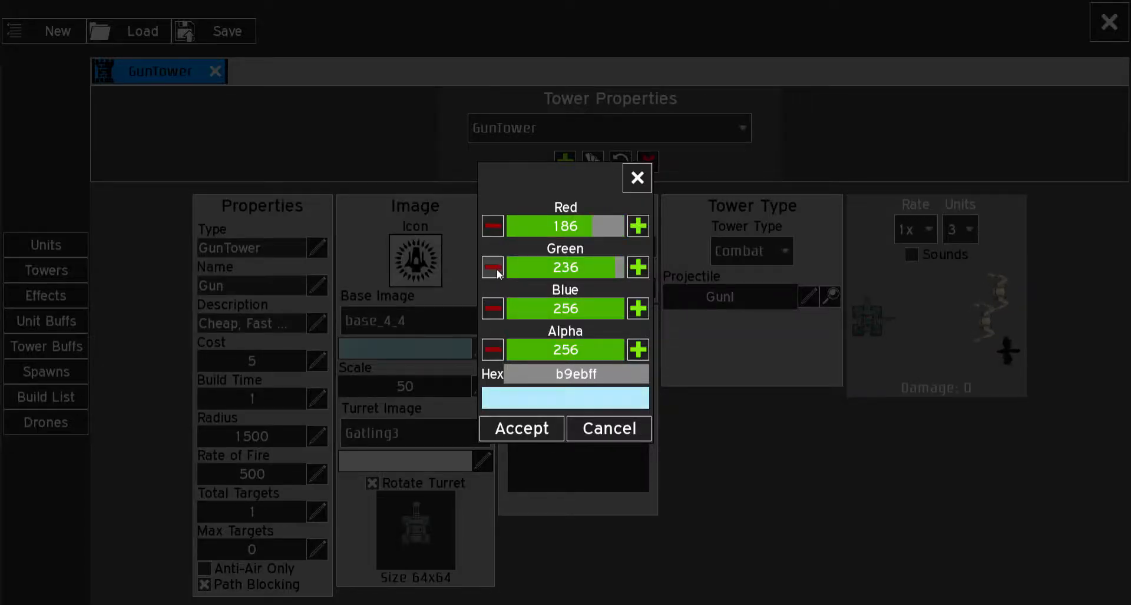
click(495, 270)
click(495, 270)
click(495, 270)
click(494, 269)
click(493, 270)
click(493, 269)
click(492, 268)
click(492, 267)
click(492, 268)
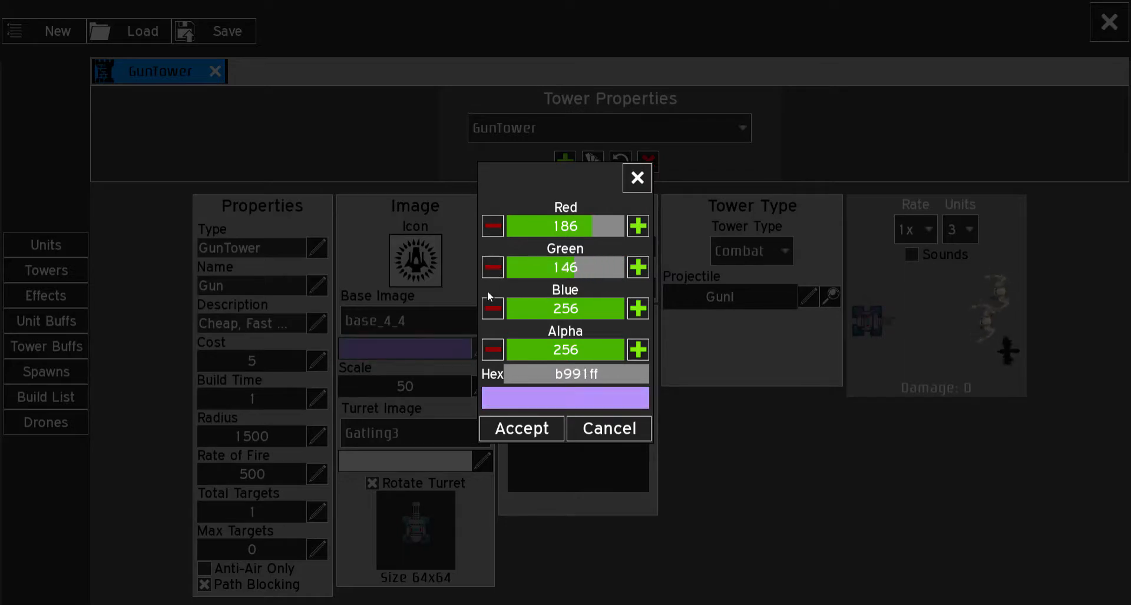
Step: Reduce the base image colour's green and blue values to 0 and accept the red tint
click(498, 310)
click(498, 310)
drag(582, 312, 506, 309)
drag(553, 266, 506, 270)
drag(516, 313, 497, 313)
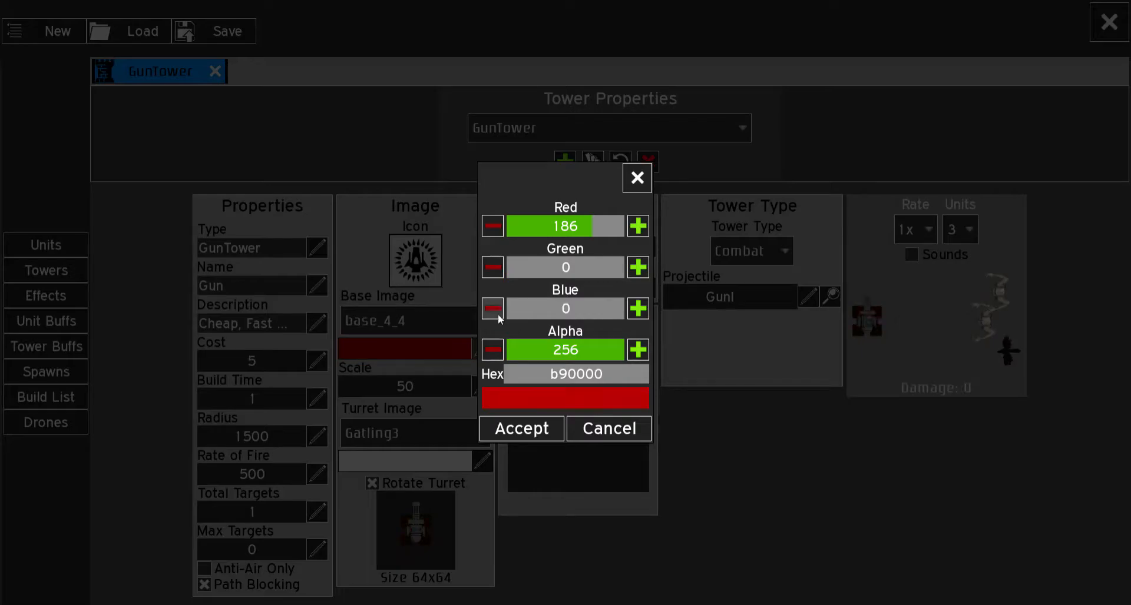
click(513, 429)
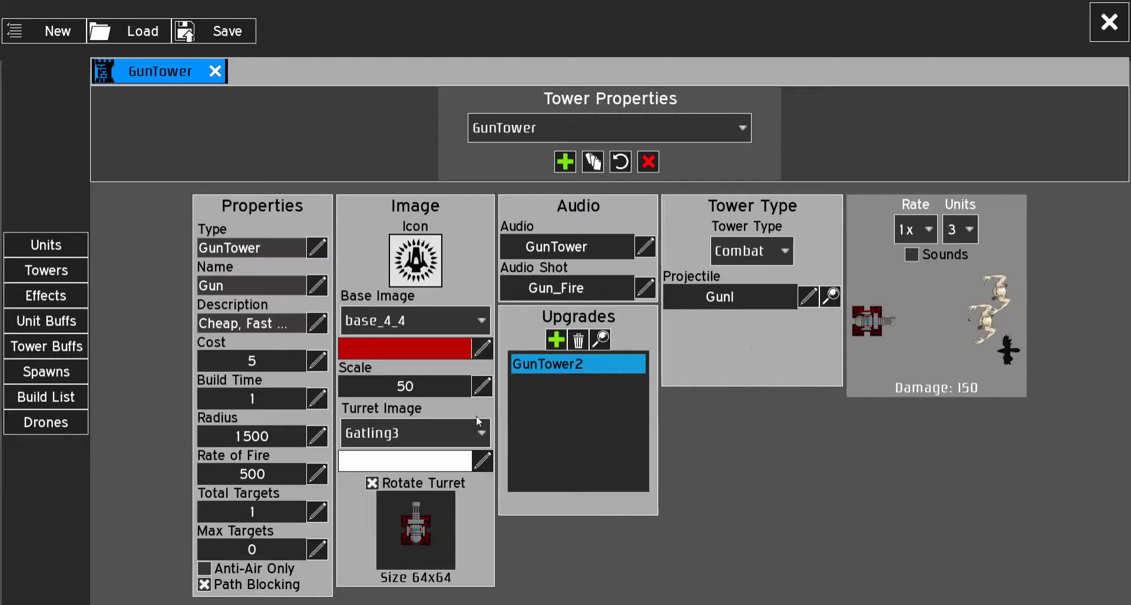
Step: Open the turret image's colour settings, try a red value of 17, and set red to 202
click(481, 466)
click(515, 230)
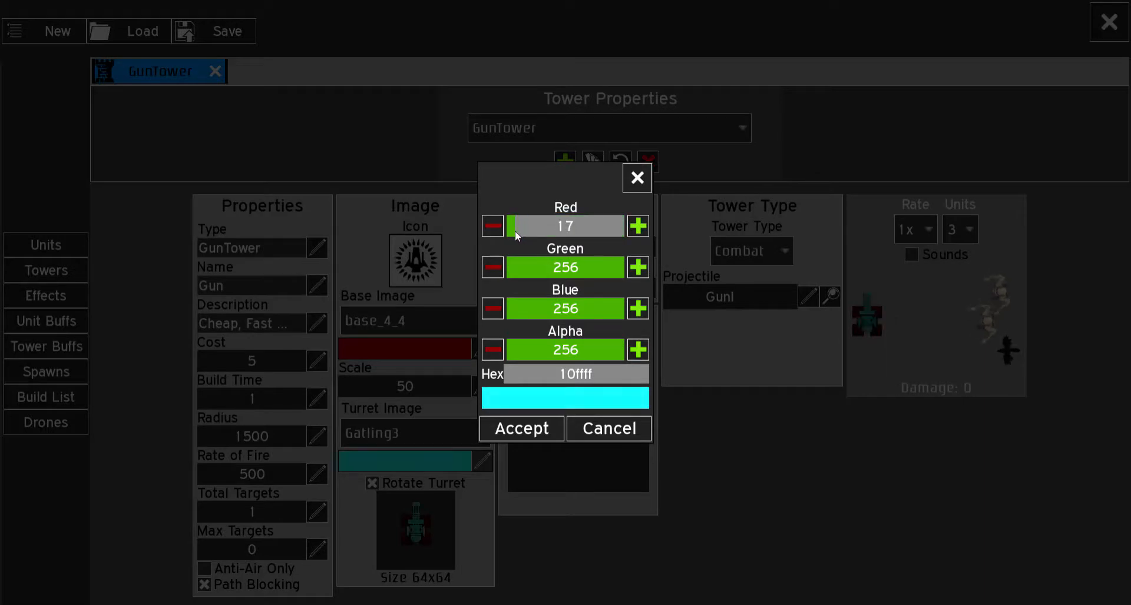
drag(518, 231, 591, 231)
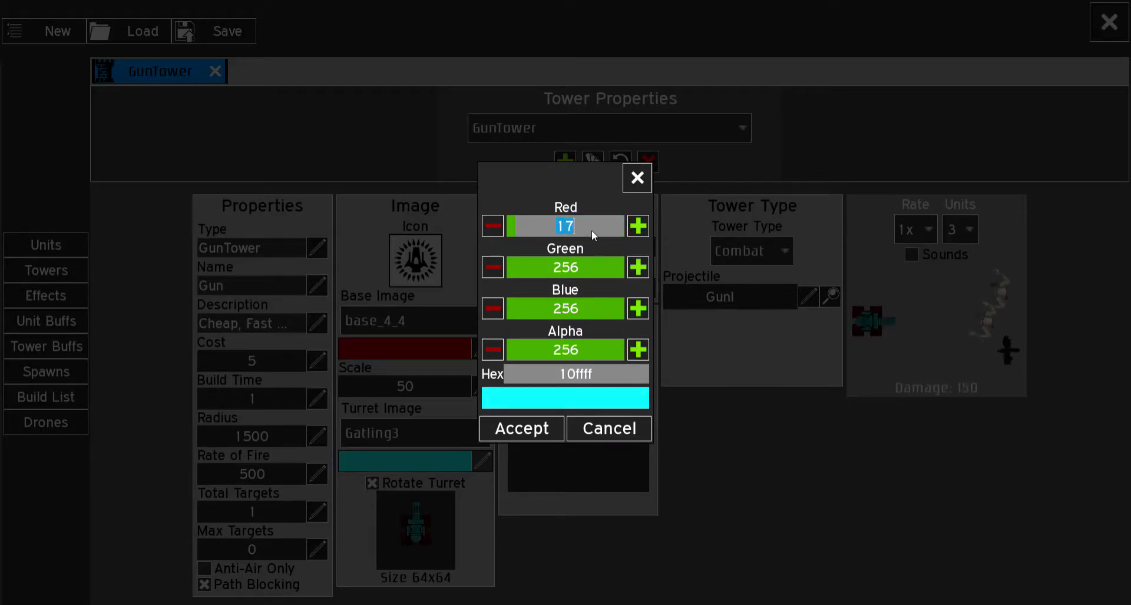
text(202)
key(Return)
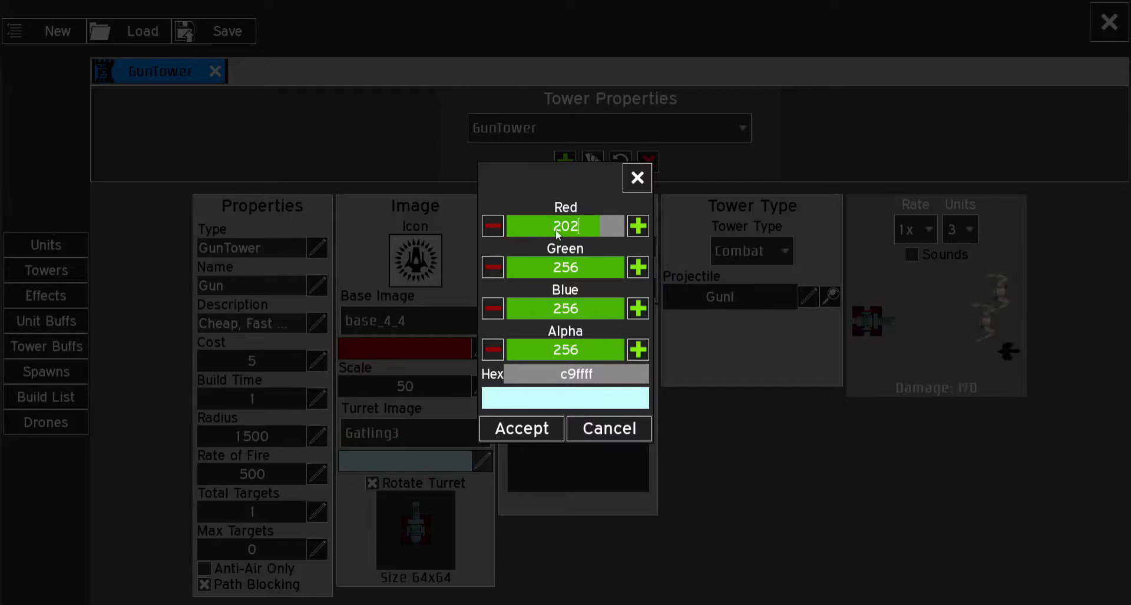
Step: Try red values of 77 and 97 for the turret colour, and reset its hex code to ffffff
click(563, 233)
drag(561, 231, 532, 228)
click(503, 228)
click(502, 228)
click(503, 227)
click(503, 228)
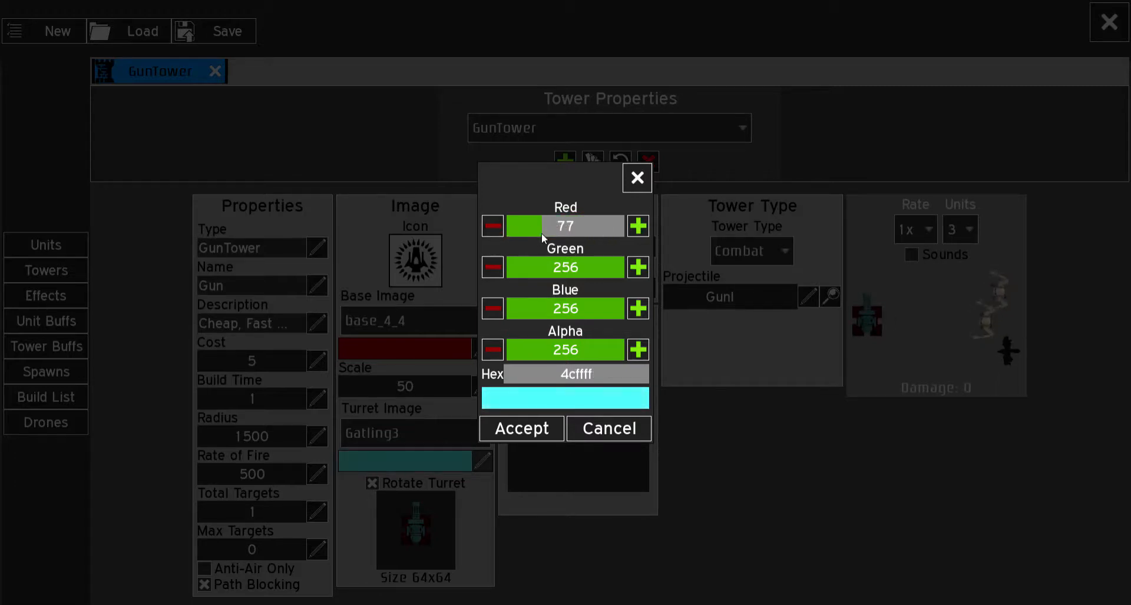
click(642, 229)
click(642, 230)
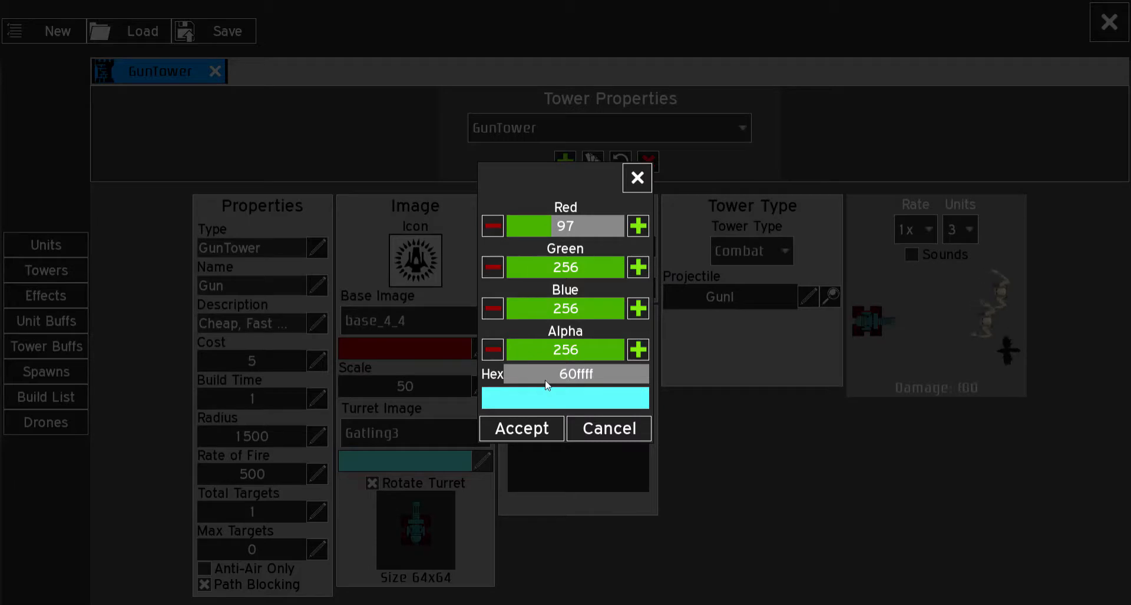
text(ffff)
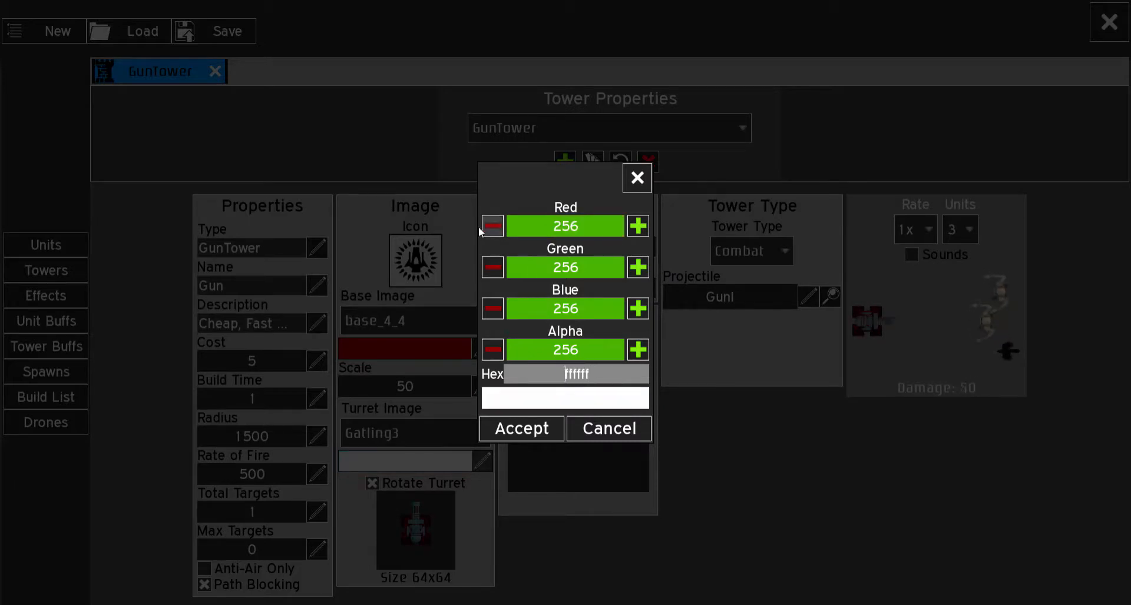
Step: Tint the turret image olive yellow with red 167, green 179 and blue 29, and accept the colour
click(540, 220)
click(525, 226)
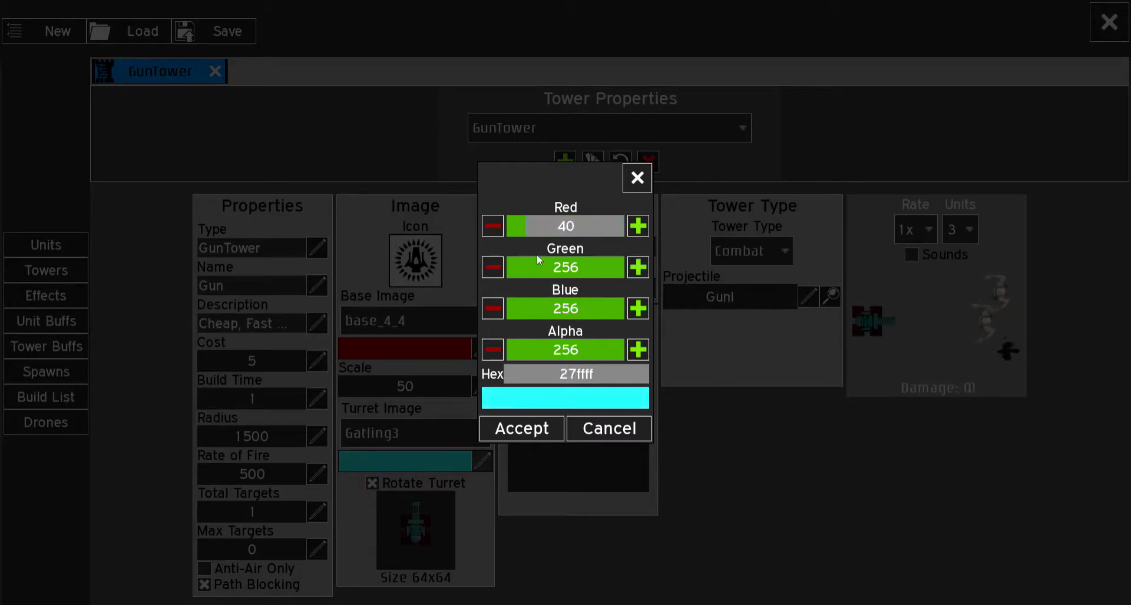
click(525, 271)
click(520, 309)
click(588, 266)
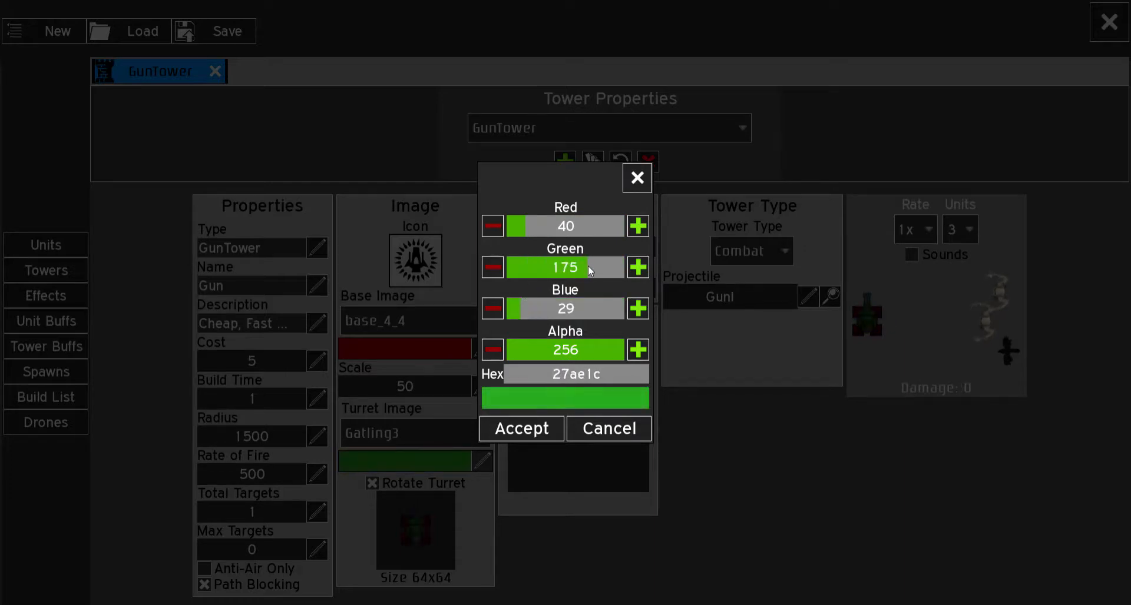
click(589, 267)
click(578, 227)
click(581, 228)
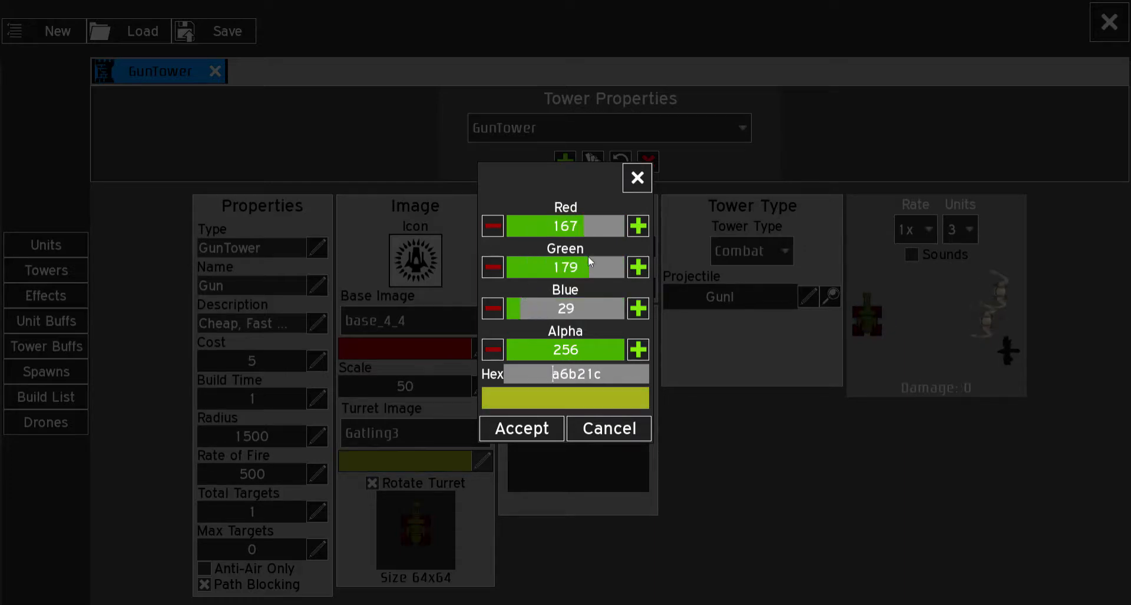
click(531, 436)
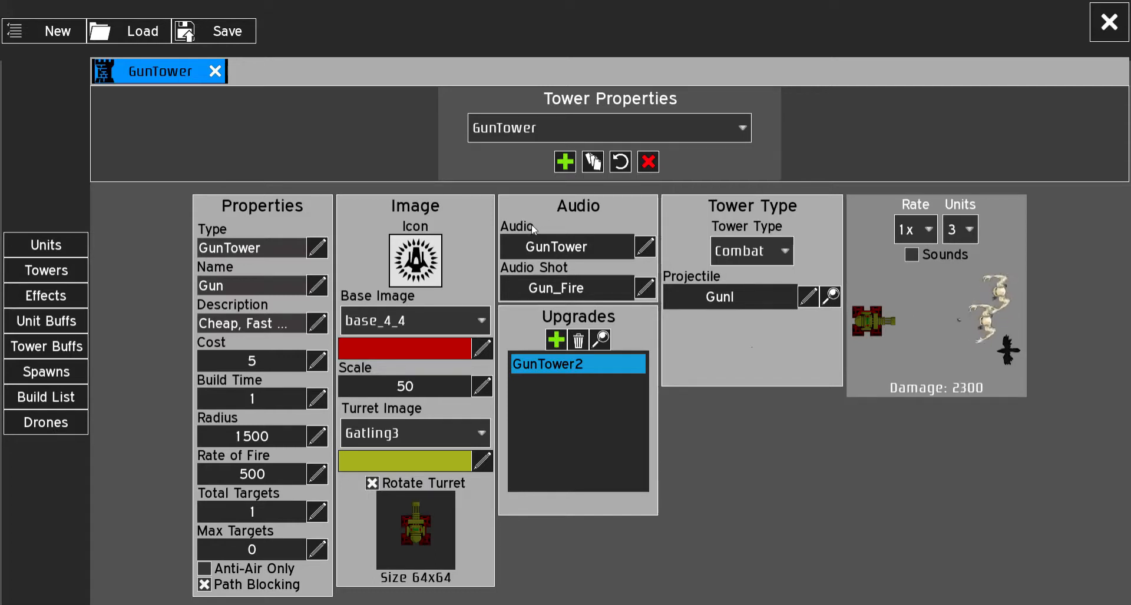
Step: Try Laser as the GunTower's audio, and set it to None instead
mouse_move(532, 226)
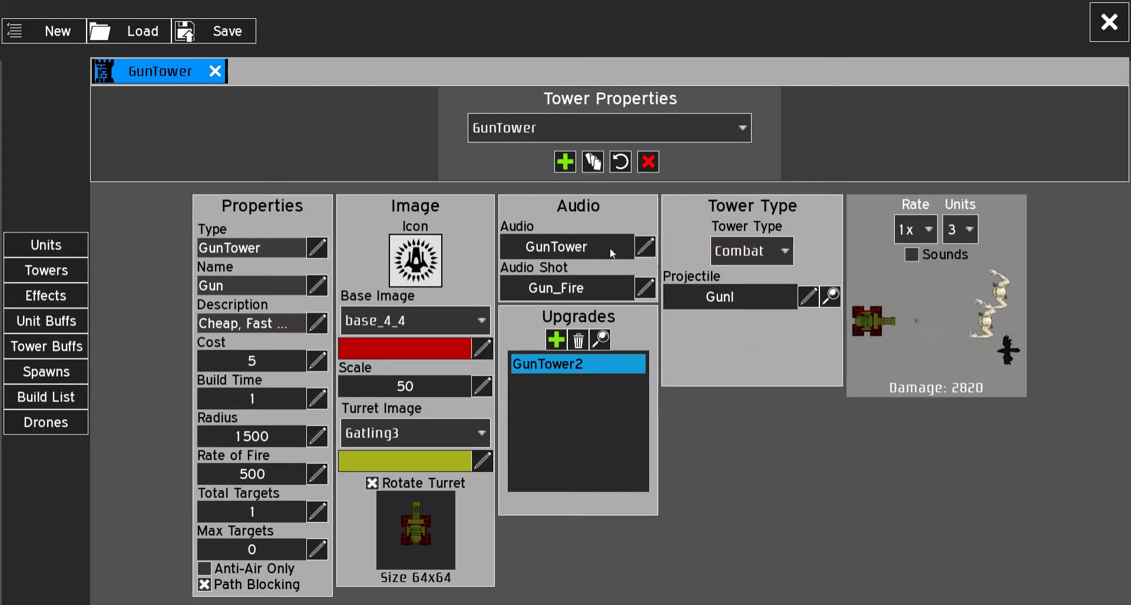
click(645, 248)
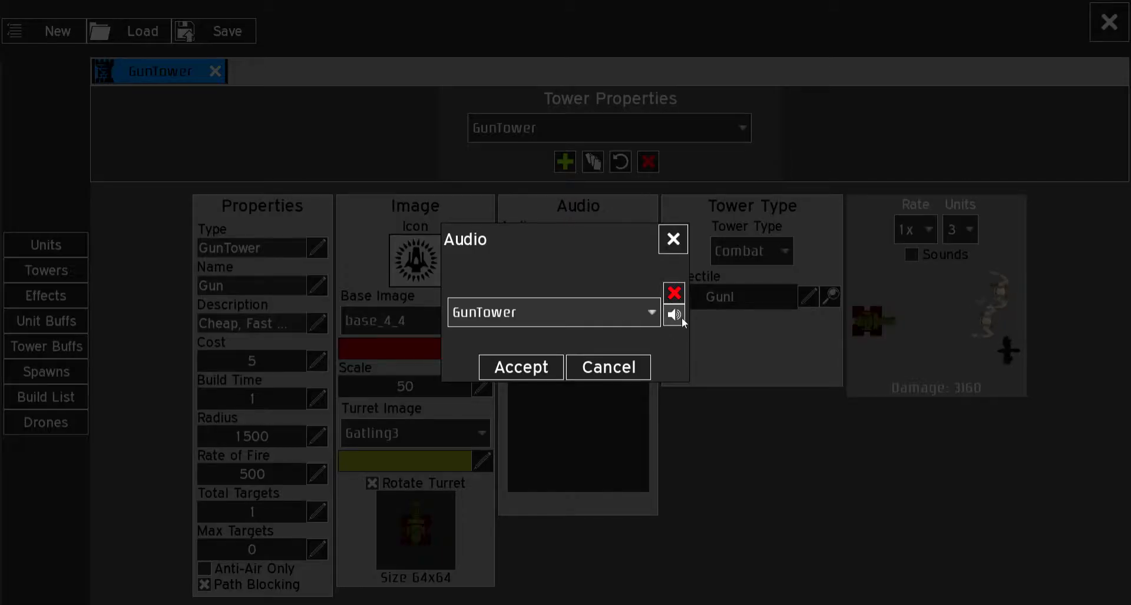
click(642, 316)
click(625, 226)
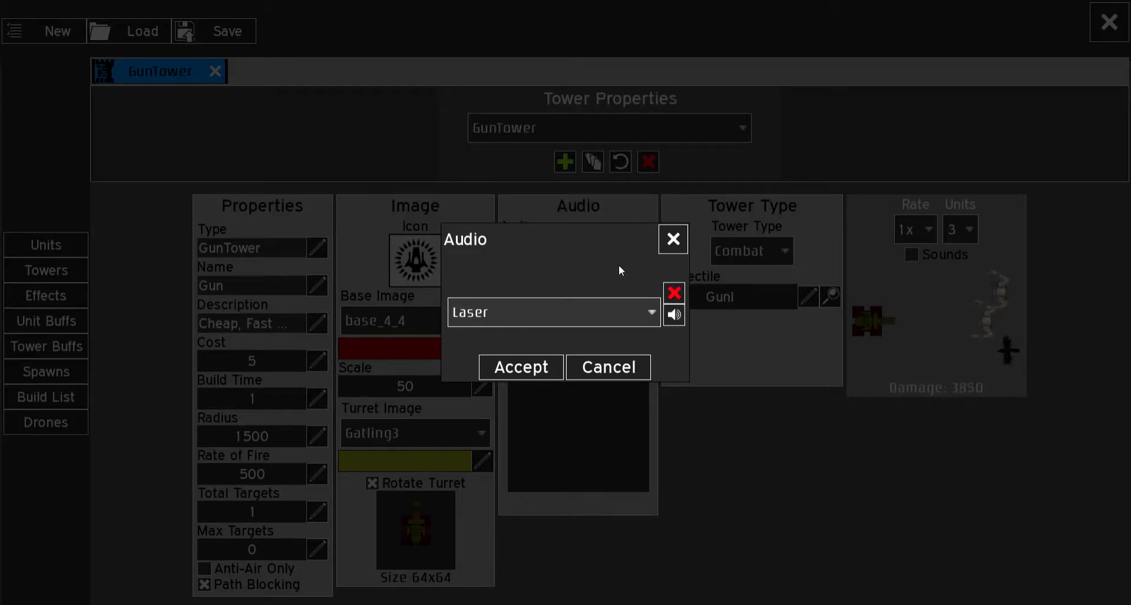
click(615, 308)
scroll(613, 264, up, 3)
scroll(608, 188, up, 3)
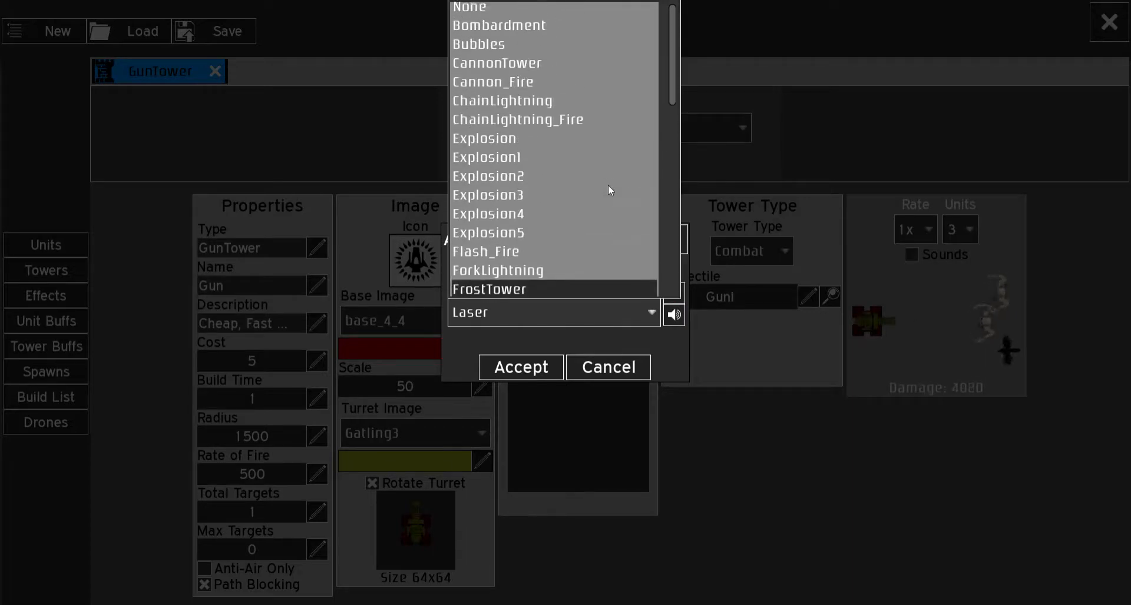
click(584, 17)
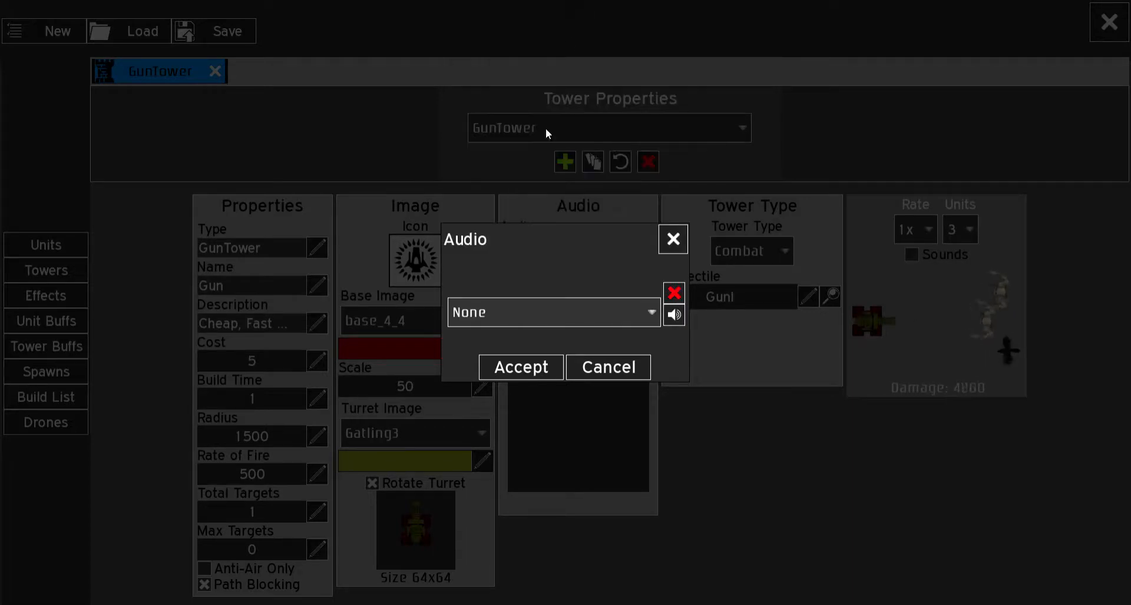
drag(521, 233, 743, 315)
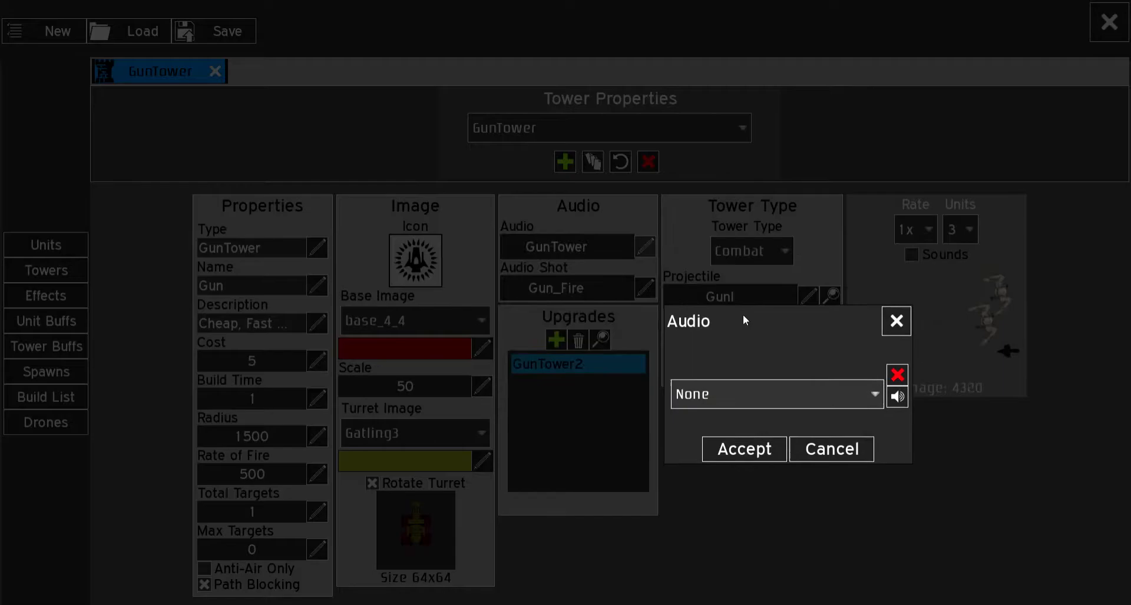
click(765, 443)
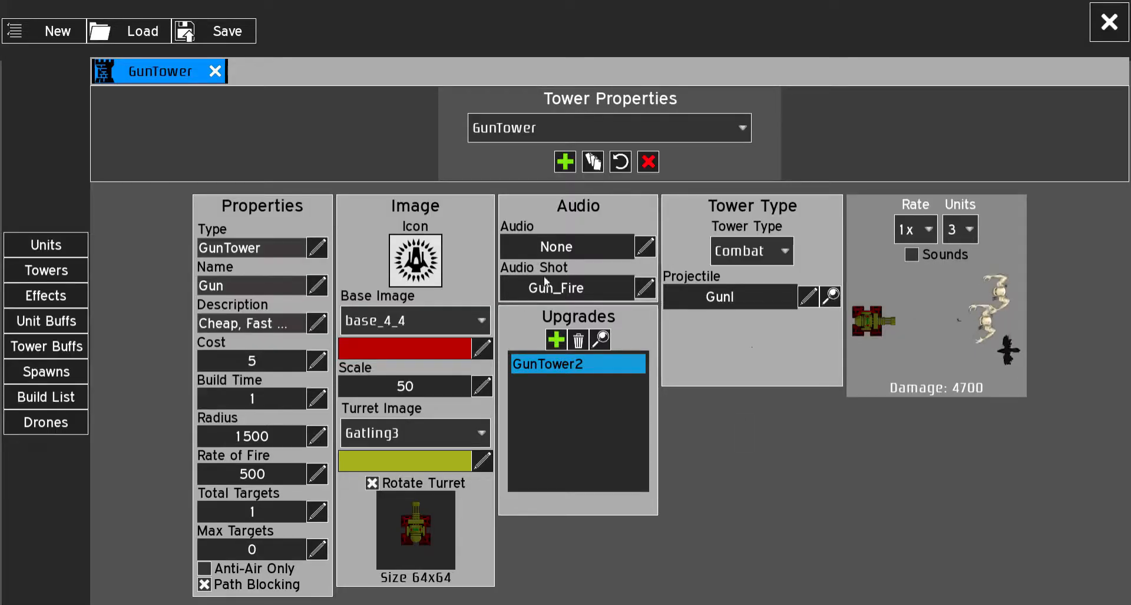
Step: Try Nail_Fire and Shockwave_Fire as the GunTower's audio shot, and set it to Pulse2_Fire
click(646, 288)
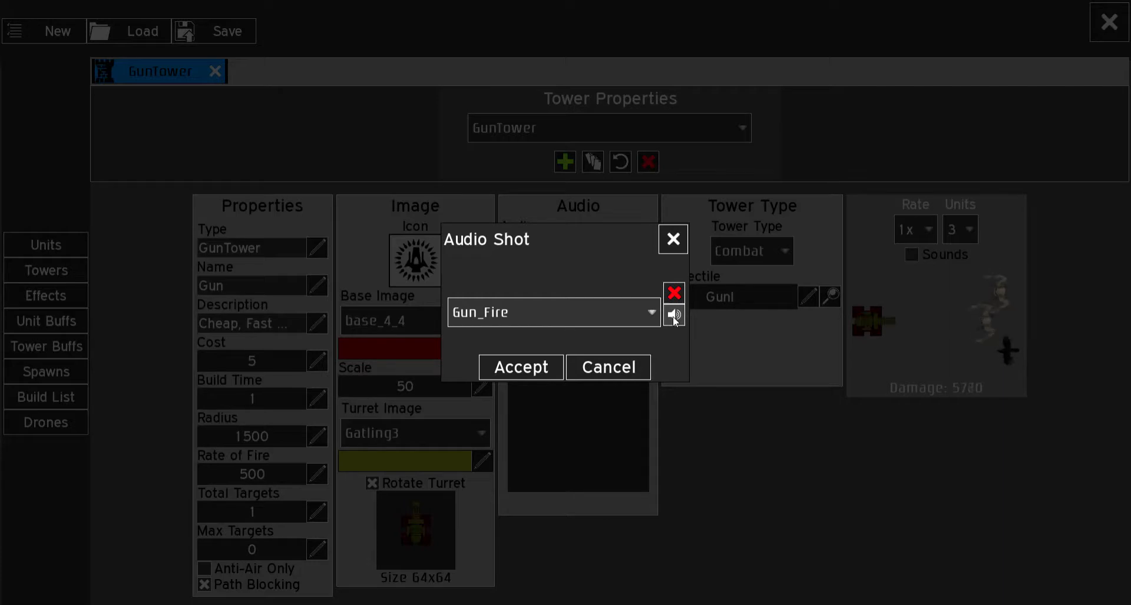
click(647, 314)
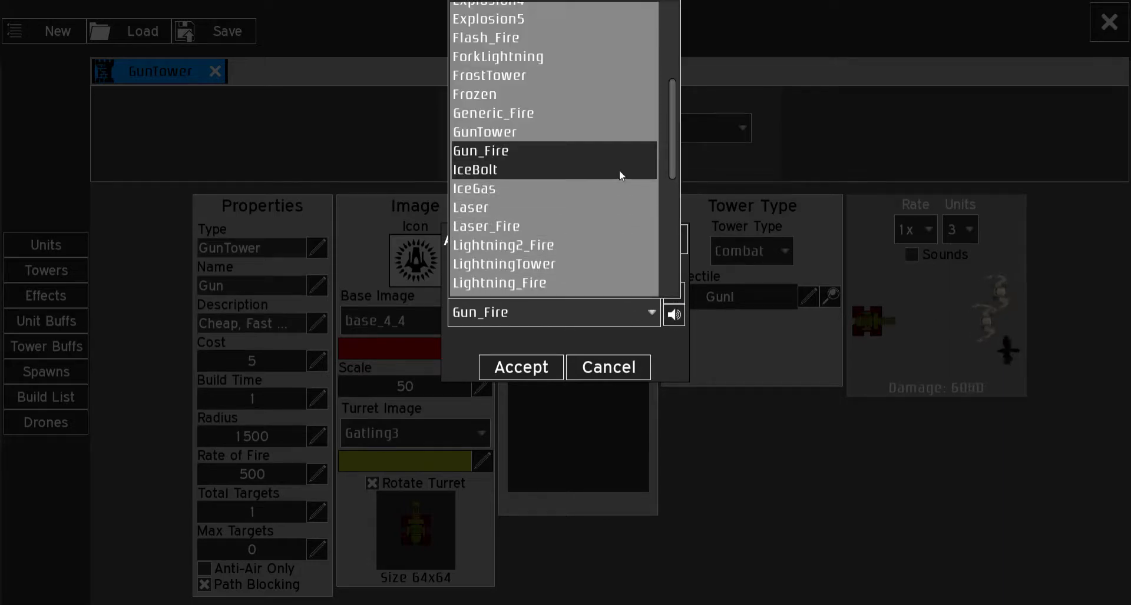
scroll(619, 177, up, 4)
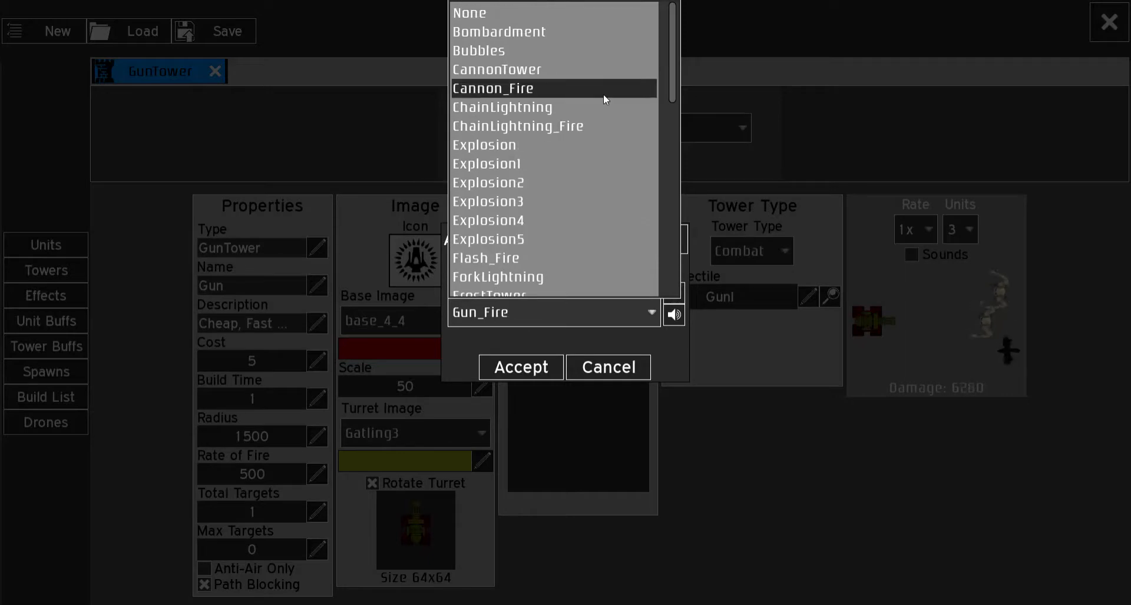
scroll(599, 140, down, 2)
scroll(599, 140, down, 6)
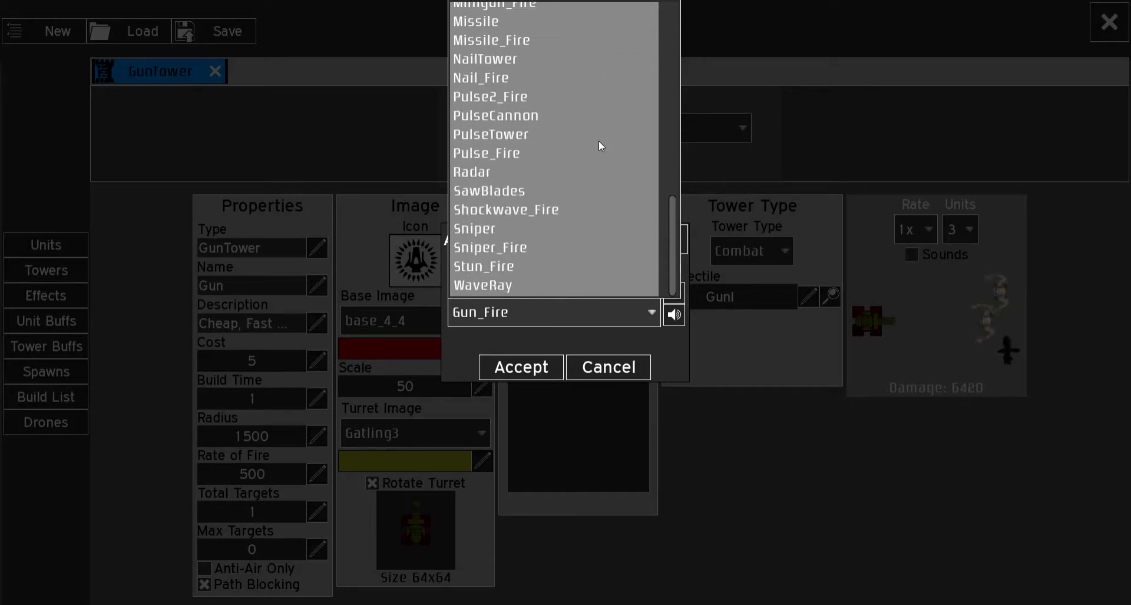
click(588, 80)
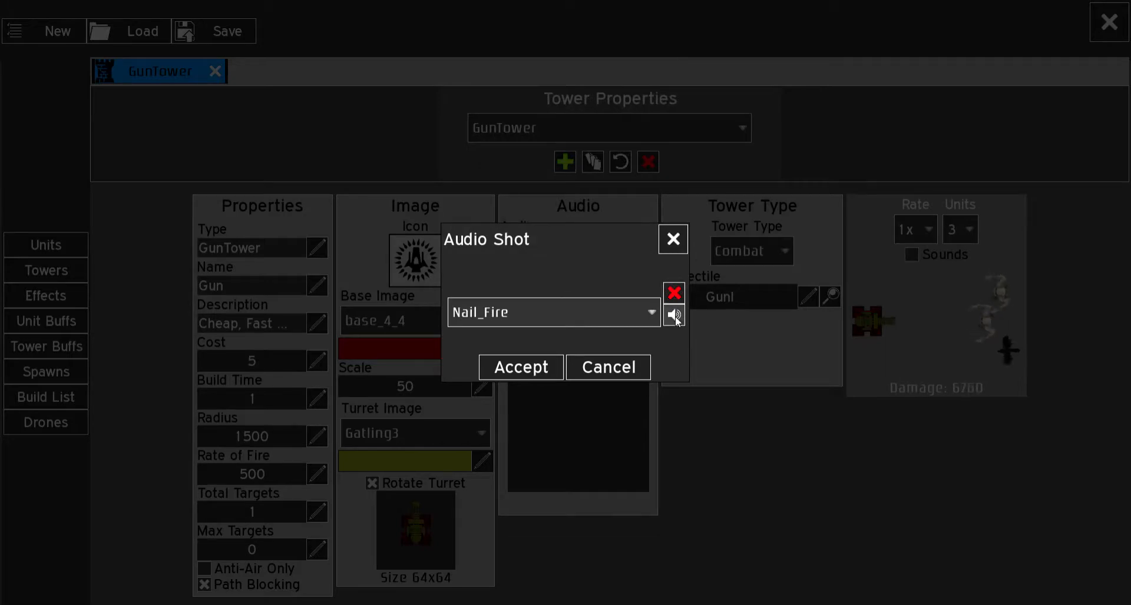
click(621, 311)
scroll(596, 253, down, 1)
click(596, 249)
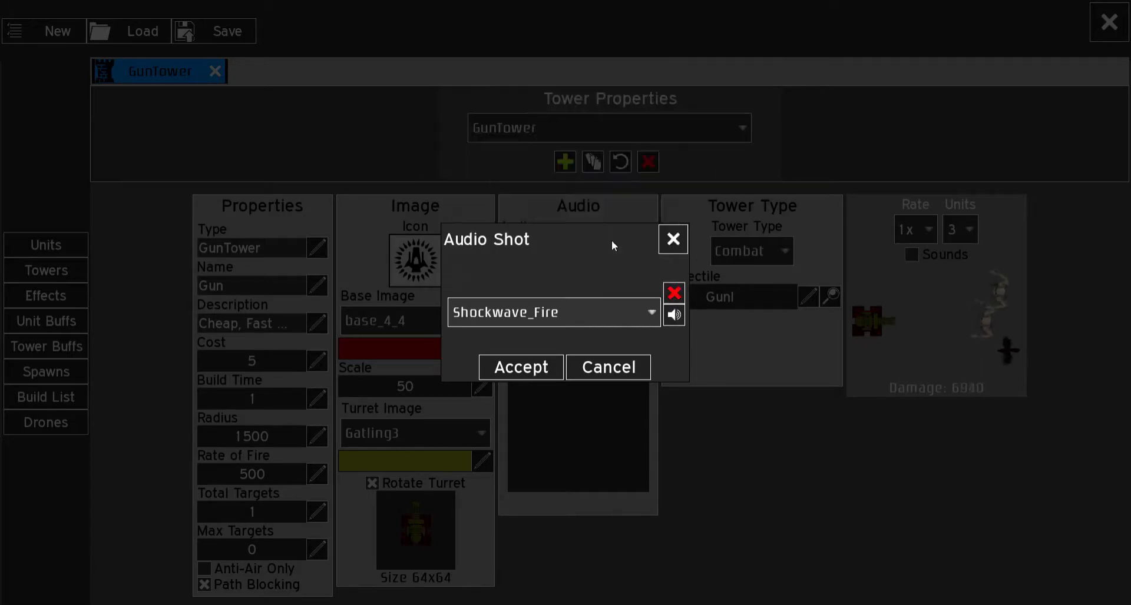
click(624, 313)
scroll(592, 171, up, 2)
click(592, 164)
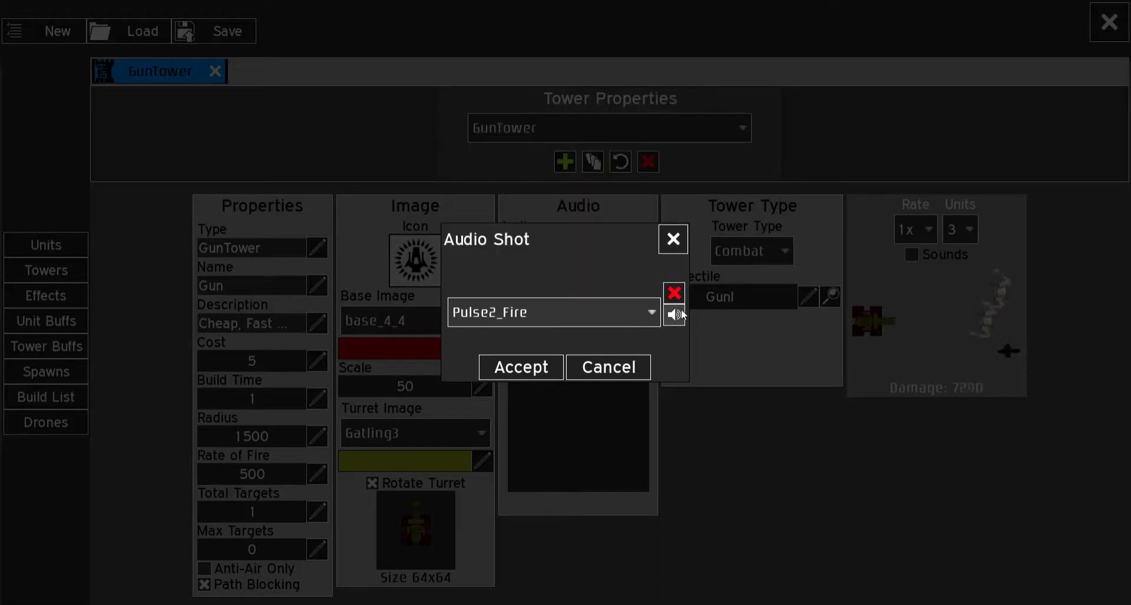
click(533, 367)
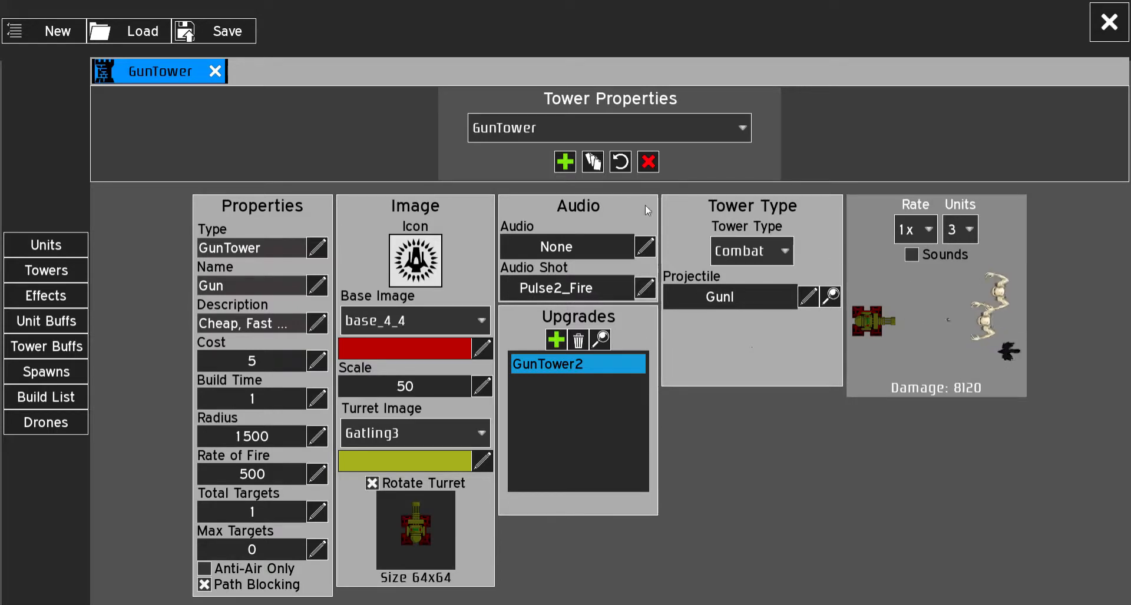
Step: Enable sounds in the tower preview and restart the preview by reselecting the open GunTower entry
click(923, 259)
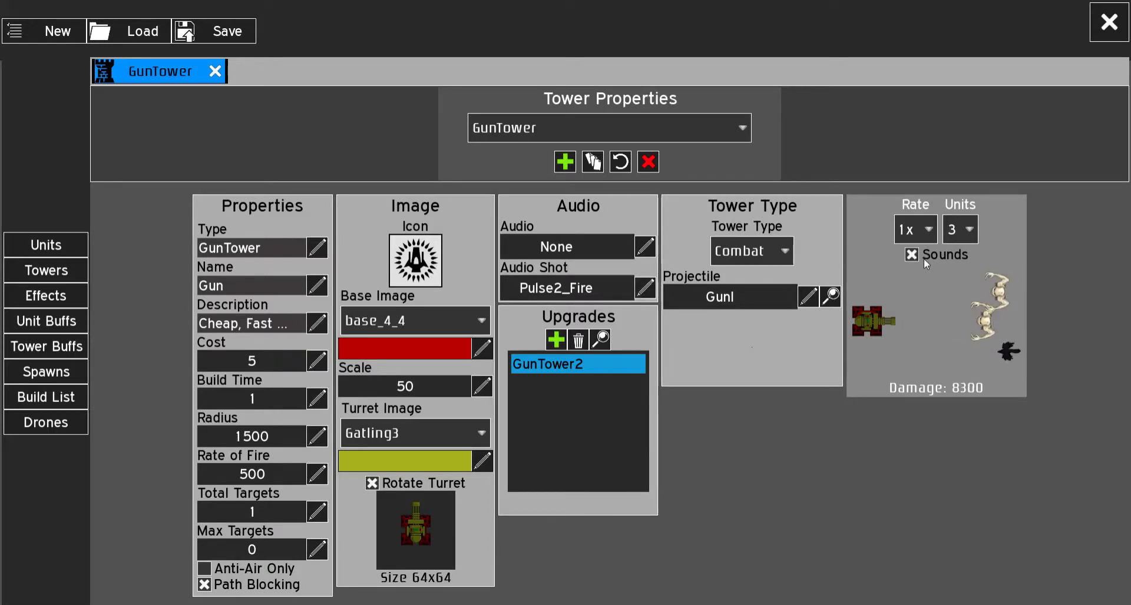
click(161, 74)
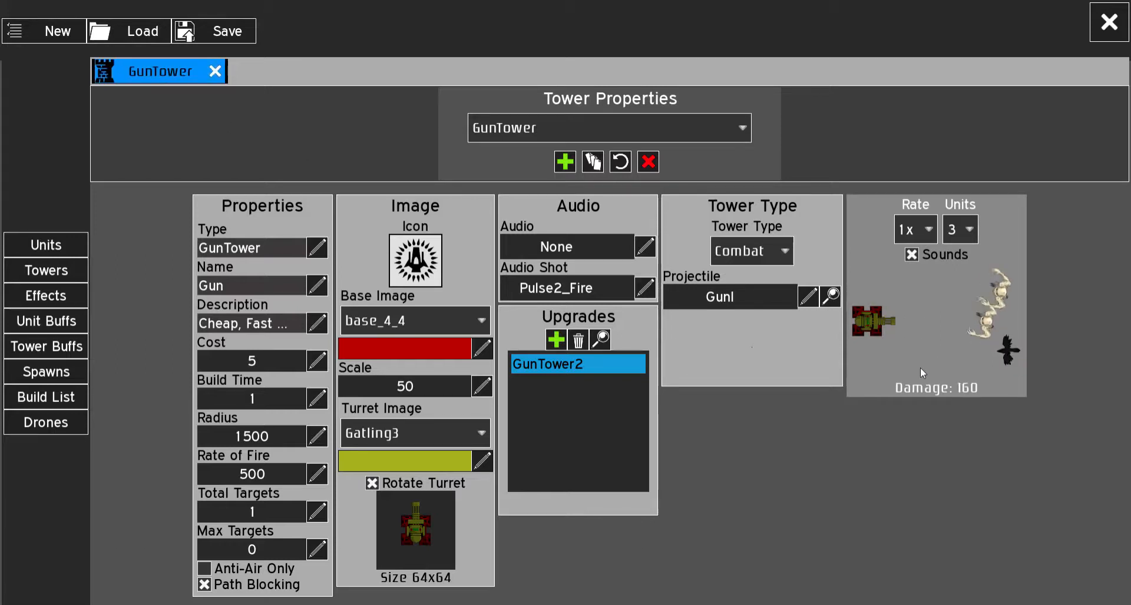
Step: Turn off sounds in the tower preview and add CannonI to the GunTower's upgrades
click(935, 257)
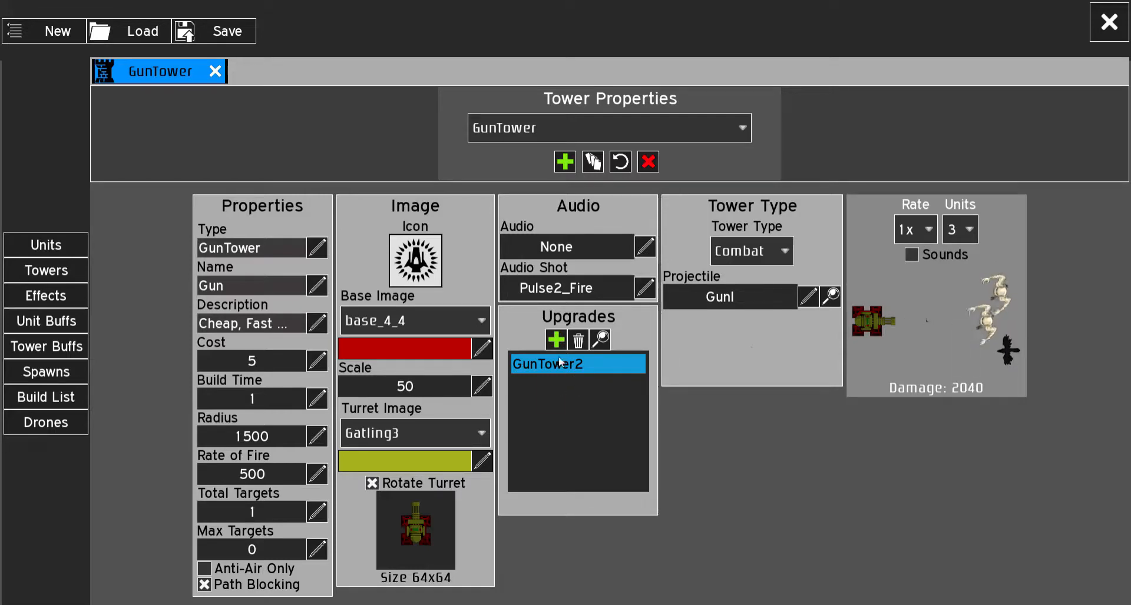
click(556, 340)
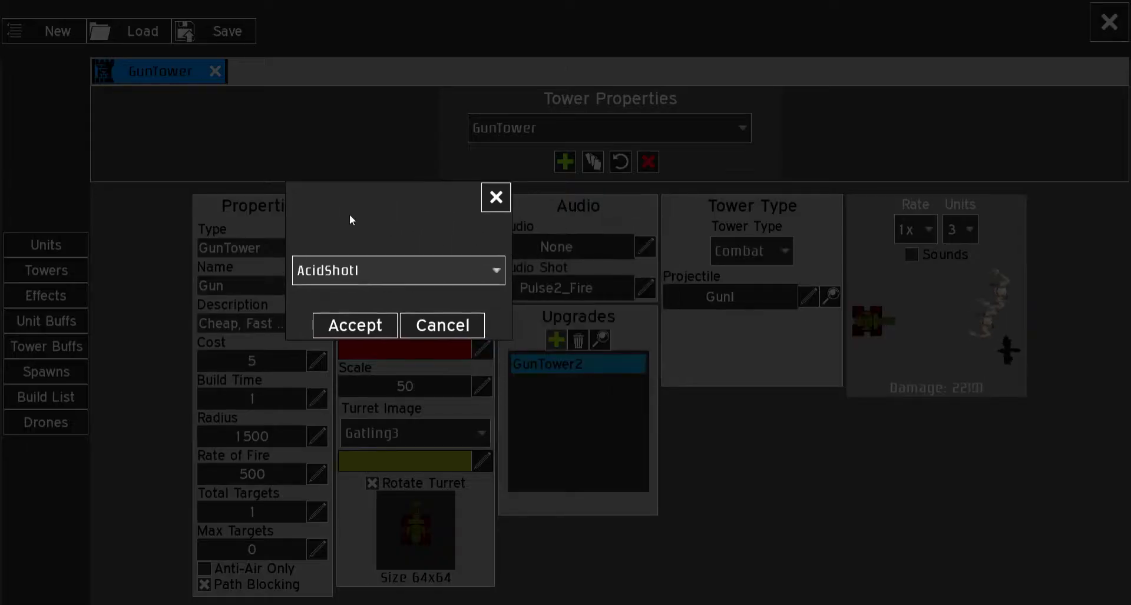
click(356, 274)
scroll(377, 321, down, 3)
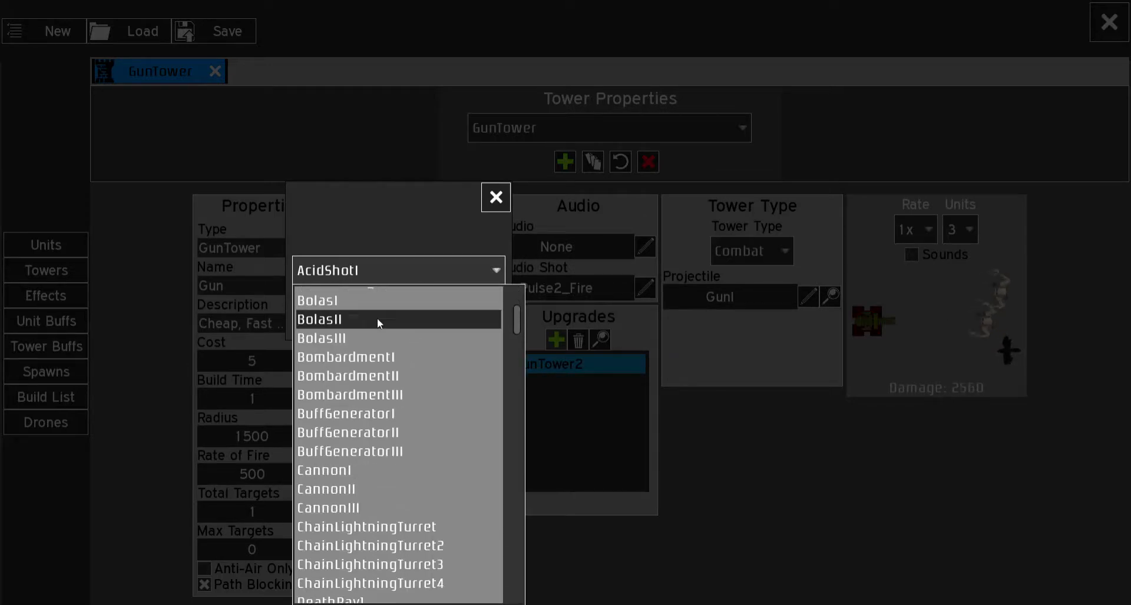
scroll(404, 327, down, 3)
click(397, 355)
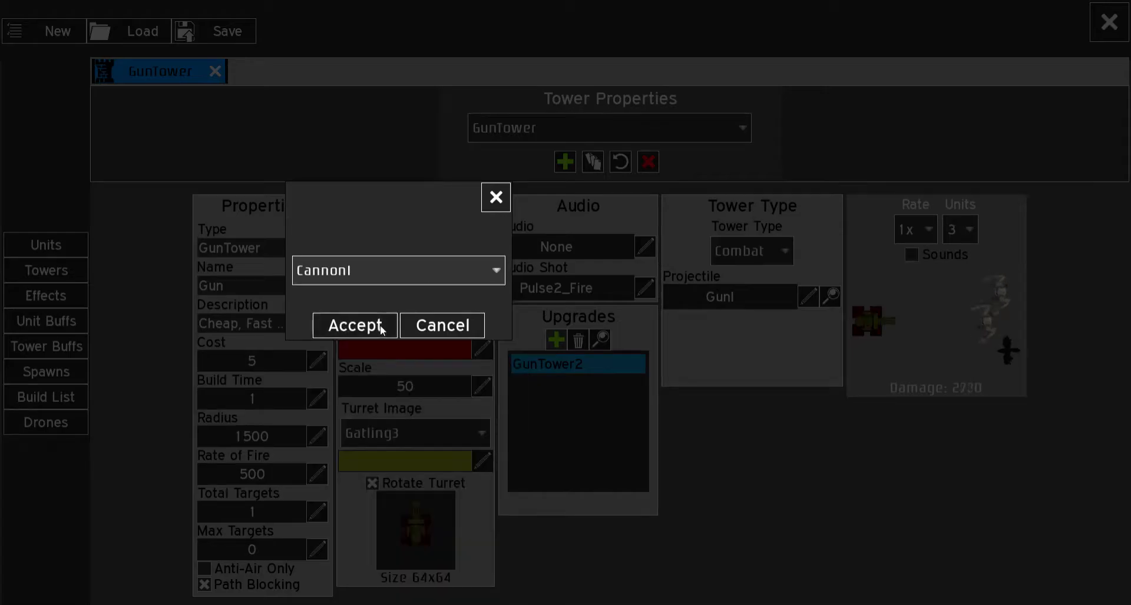
click(381, 330)
Step: Add FrostBoltI as another upgrade of the GunTower
click(555, 339)
click(556, 312)
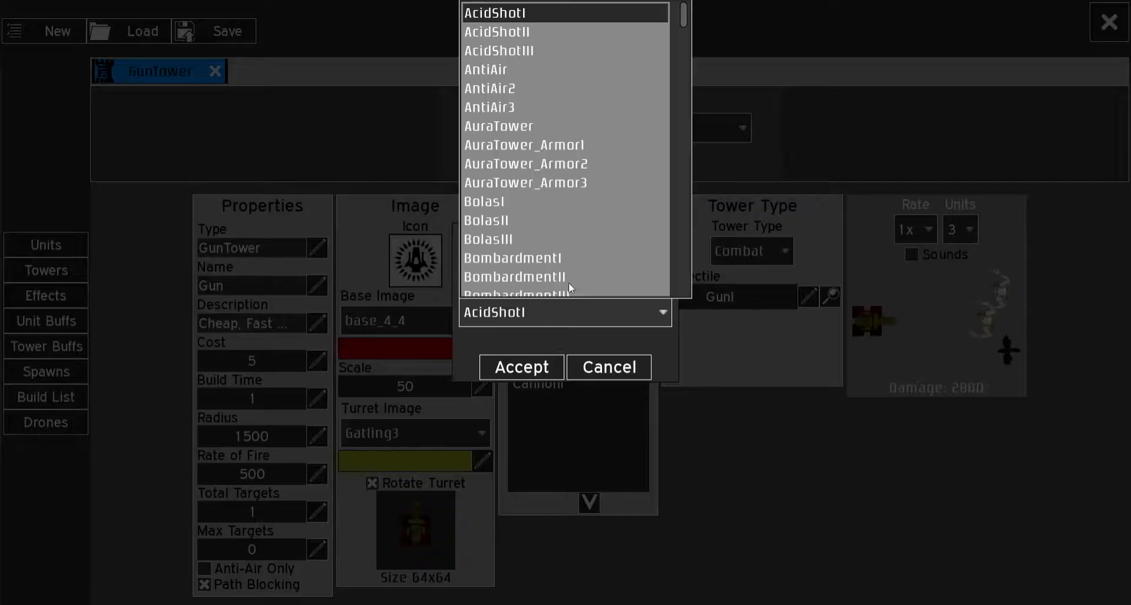
scroll(602, 239, down, 10)
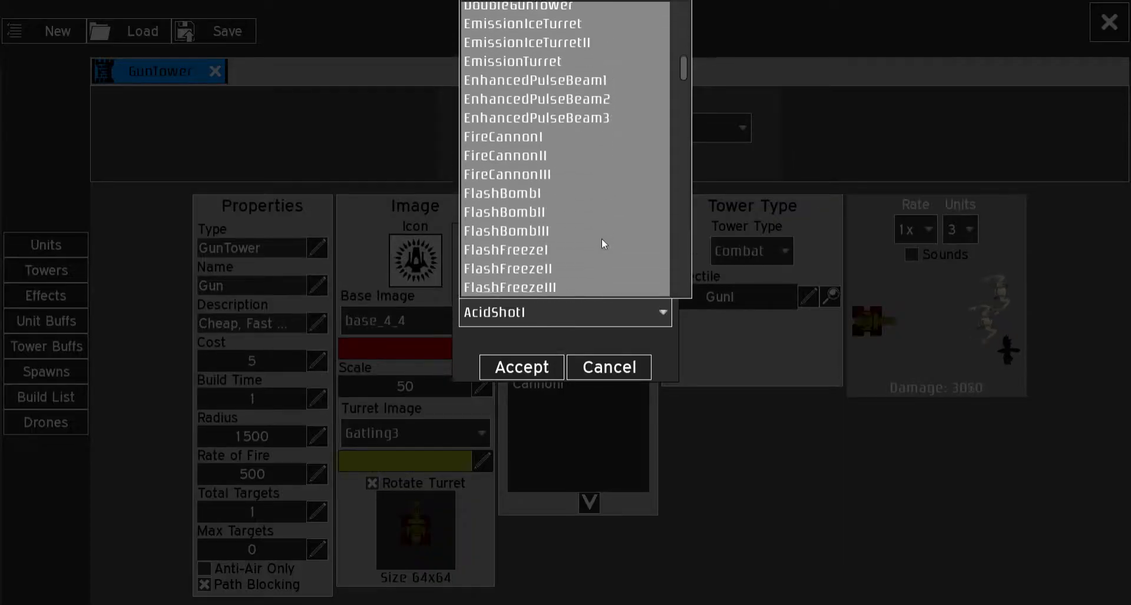
scroll(601, 239, down, 5)
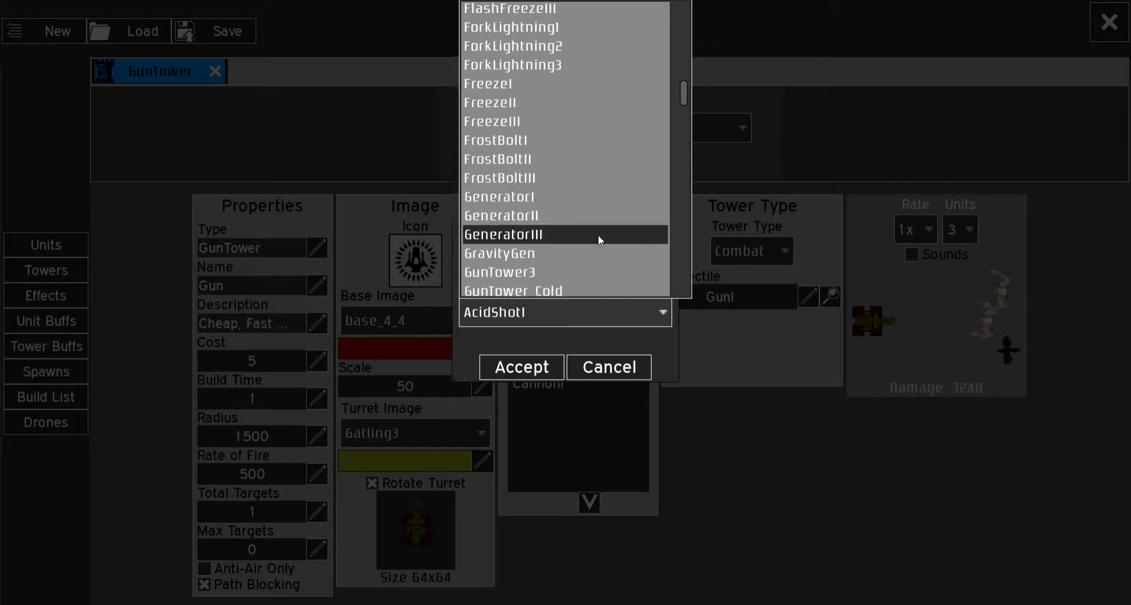
scroll(598, 235, down, 2)
click(589, 103)
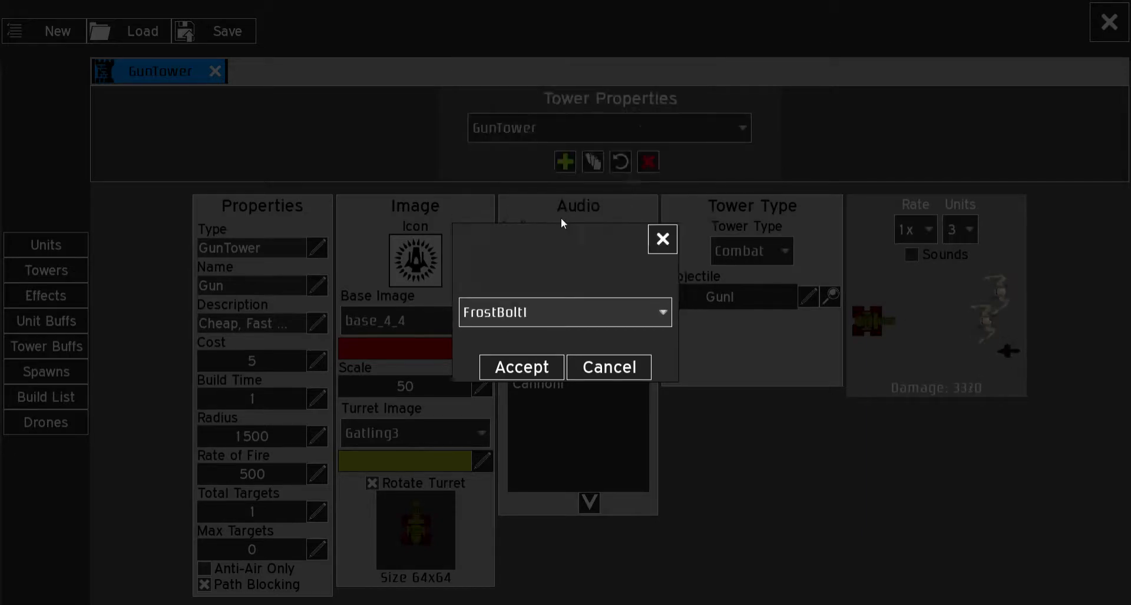
click(530, 368)
Step: Remove FrostBoltI from the GunTower's upgrades
click(557, 405)
click(566, 386)
click(579, 367)
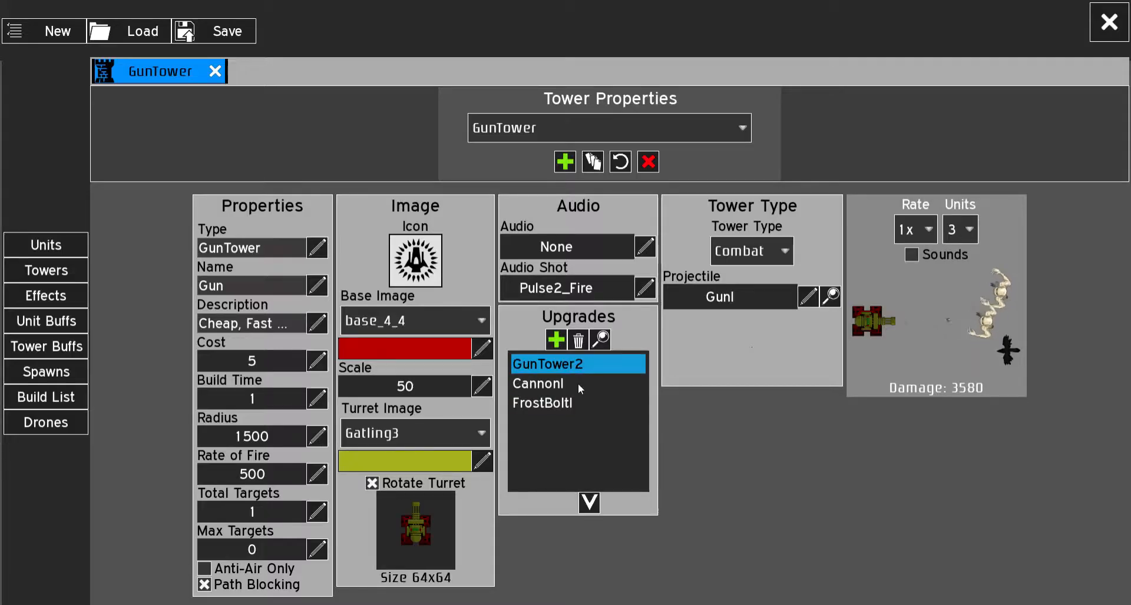
click(578, 383)
click(578, 396)
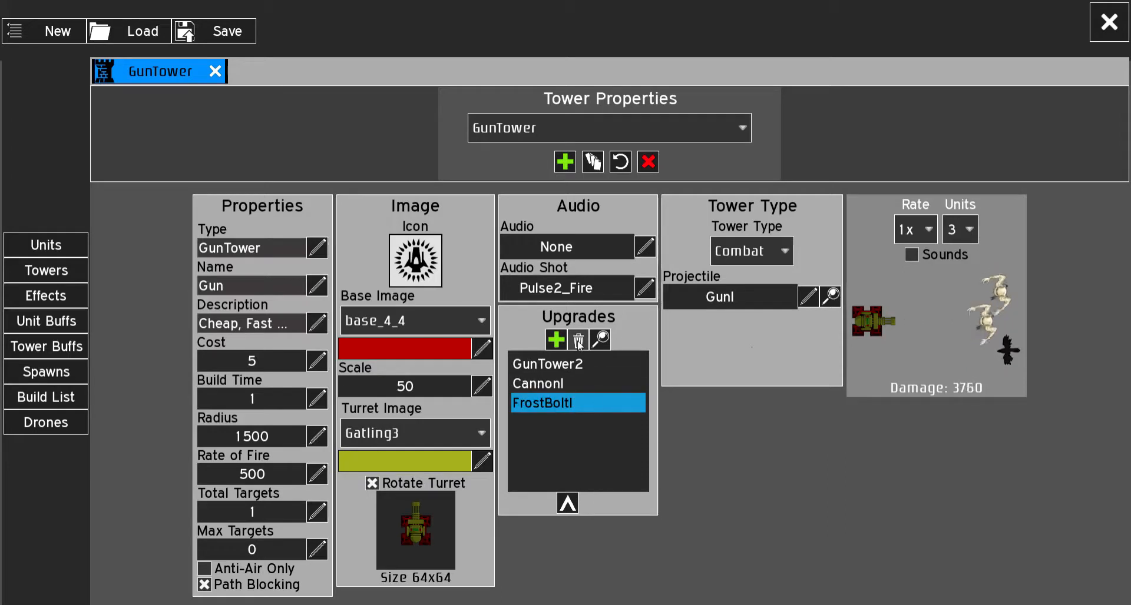
click(578, 341)
Step: Open the properties of the CannonI upgrade from the GunTower's upgrade list
click(567, 384)
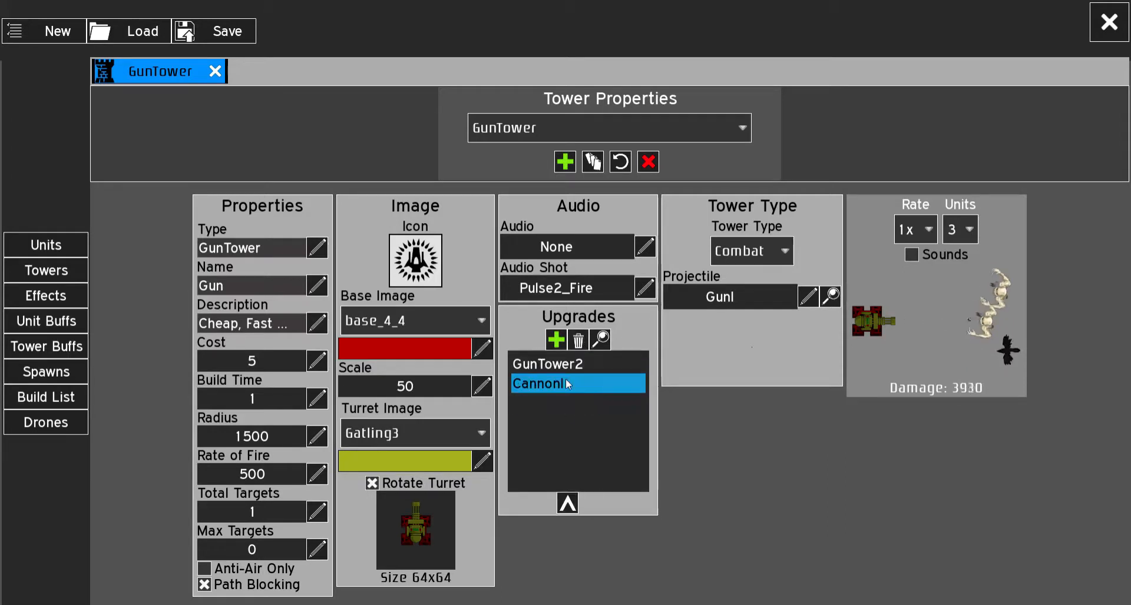
click(569, 365)
click(567, 384)
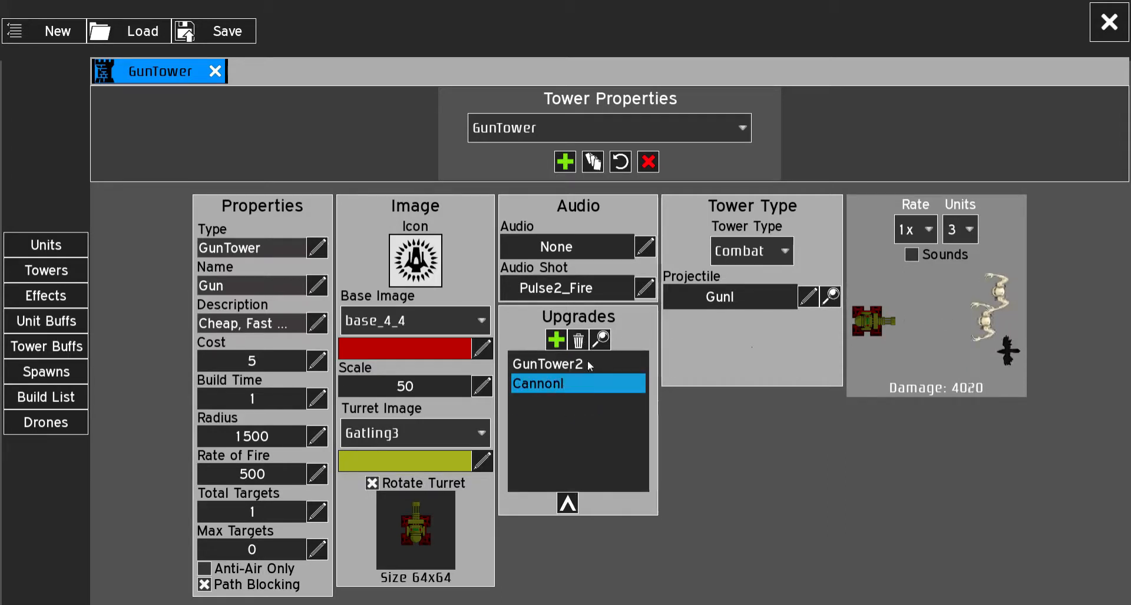
click(553, 369)
click(553, 380)
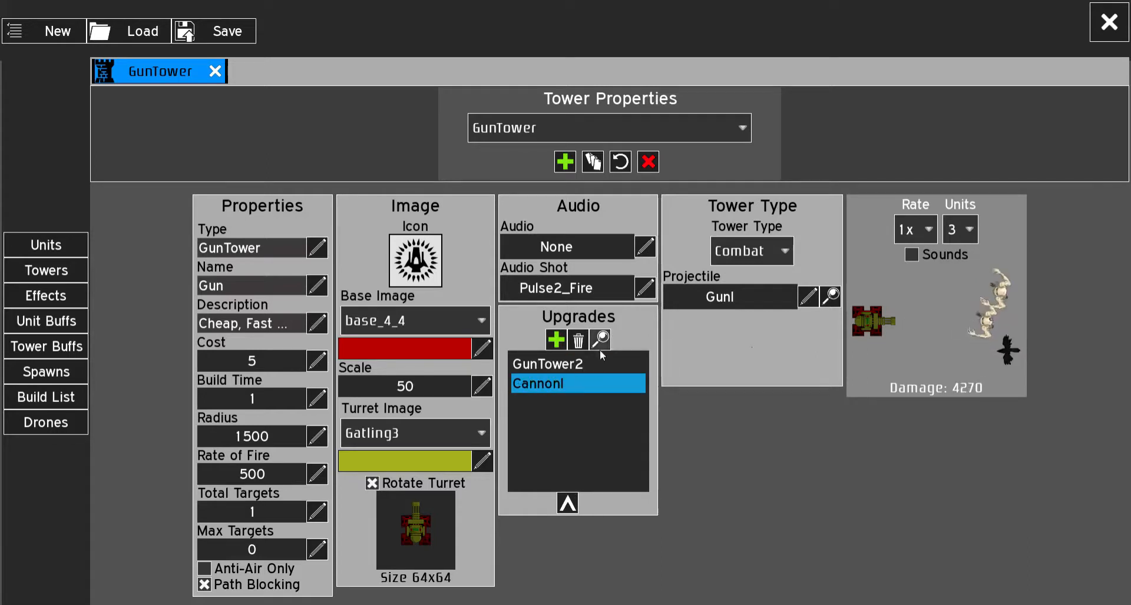
click(586, 365)
click(549, 380)
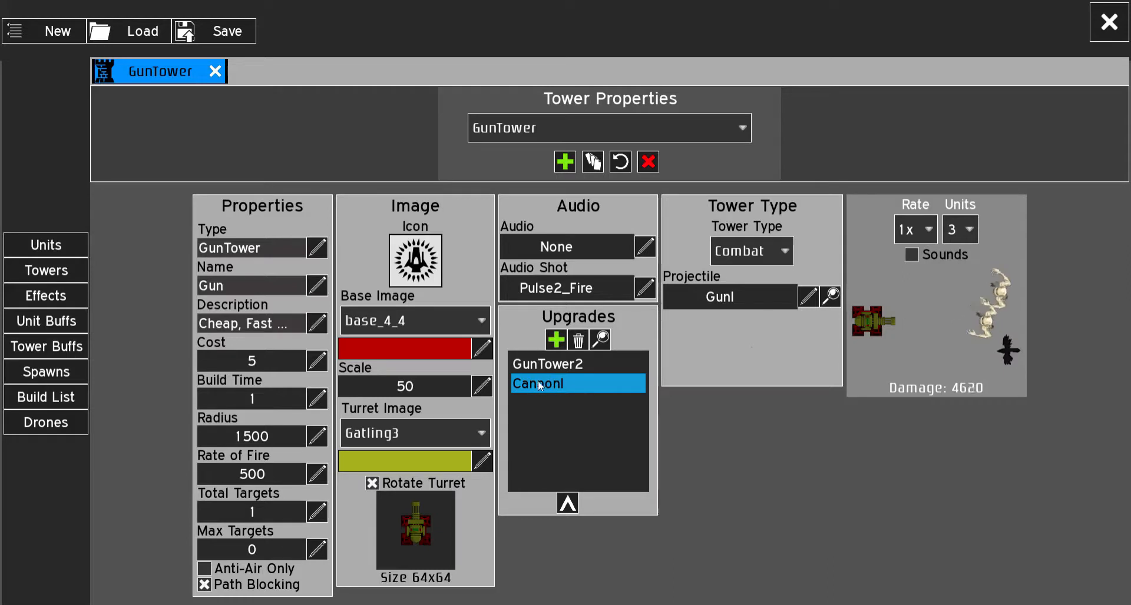
click(601, 341)
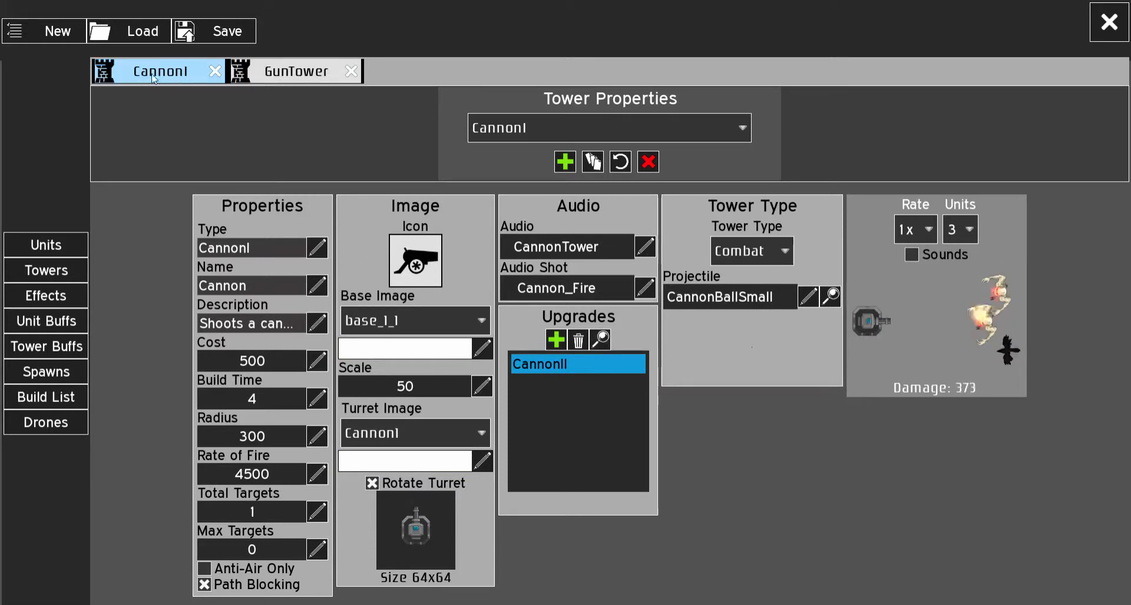
Step: Compare the open CannonI and GunTower entries by switching between them, and close CannonI
click(287, 76)
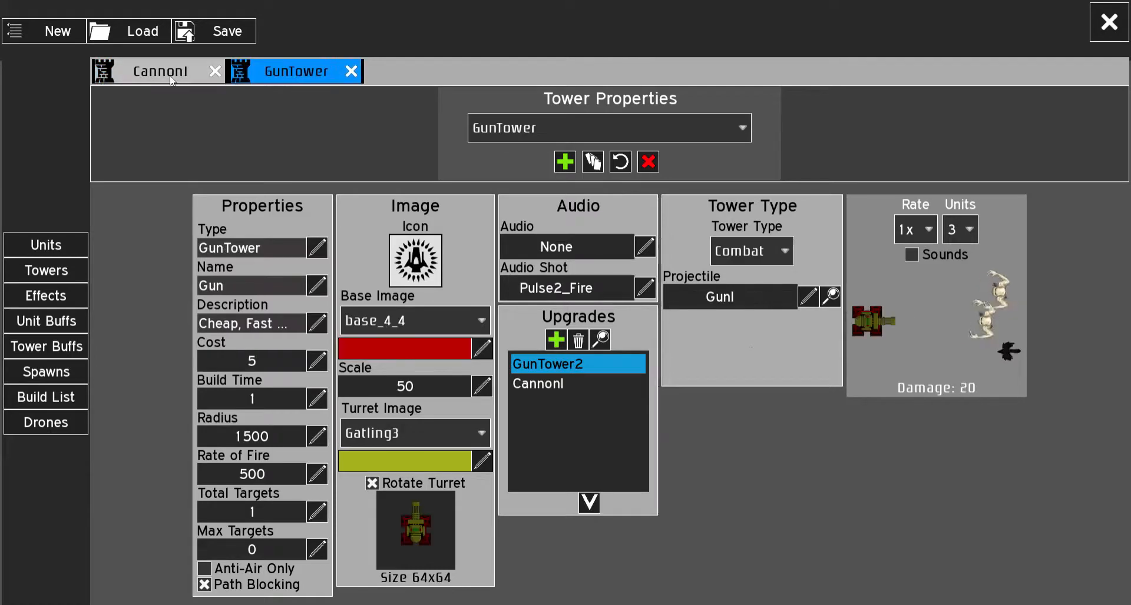
click(173, 76)
click(286, 76)
click(172, 76)
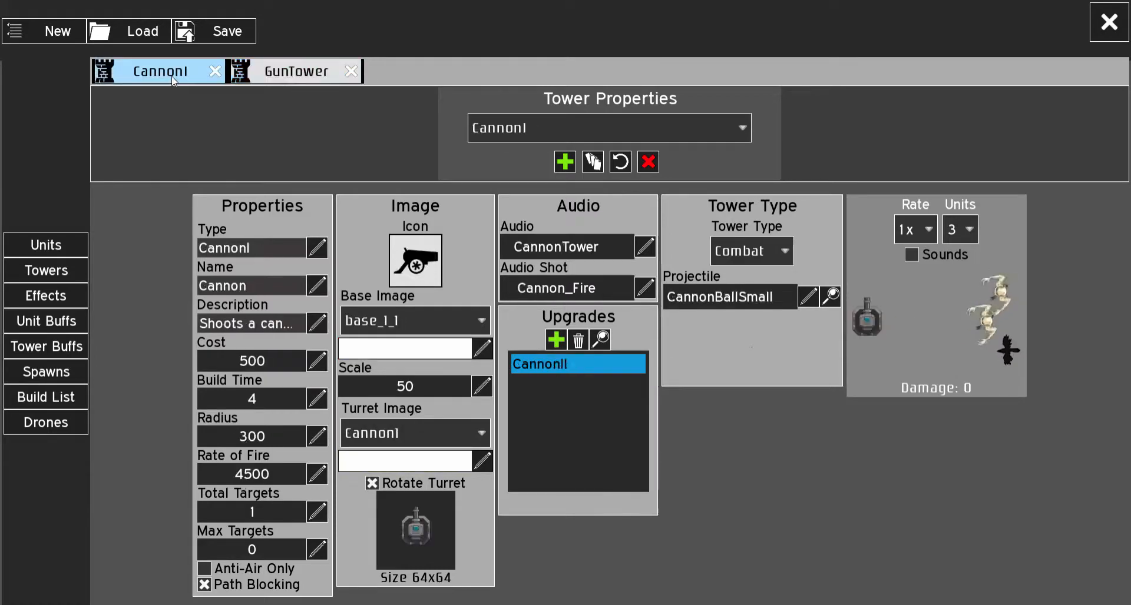
click(276, 73)
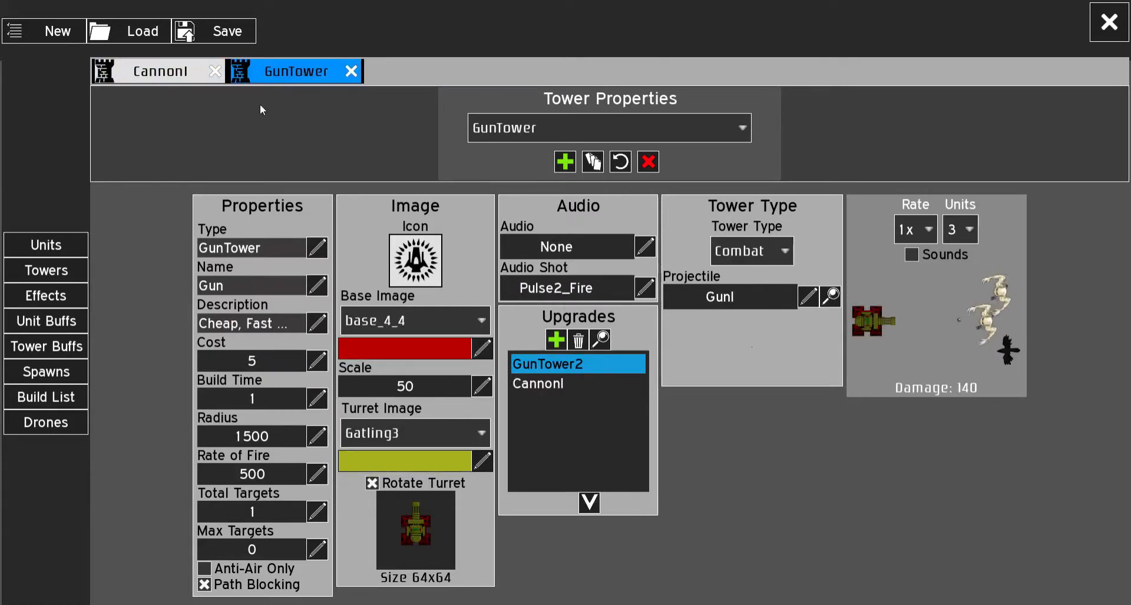
click(189, 76)
click(288, 73)
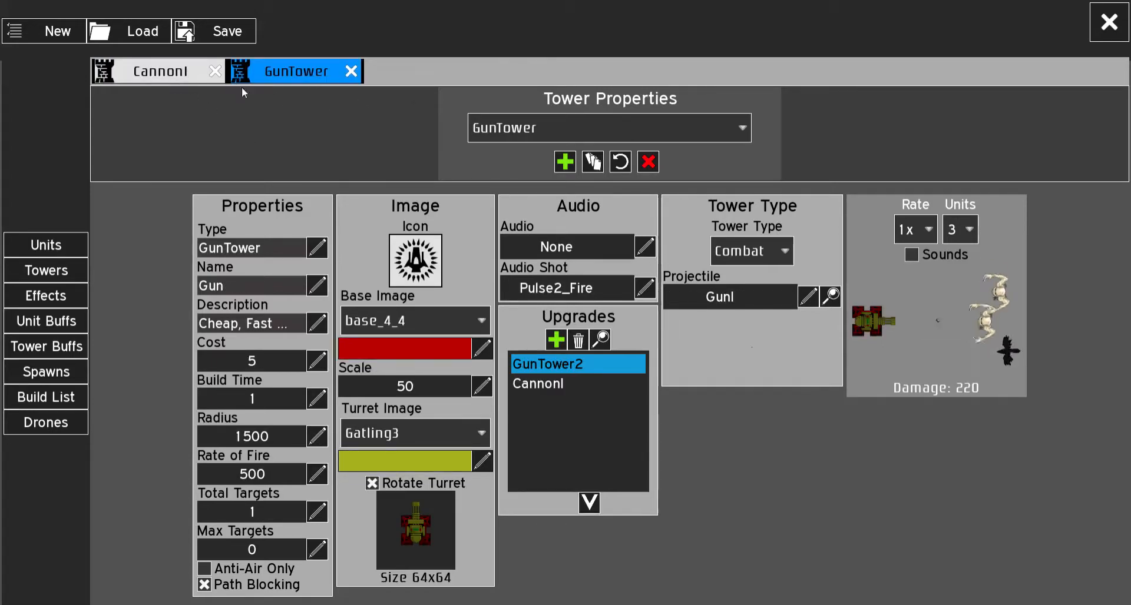
click(167, 76)
click(276, 75)
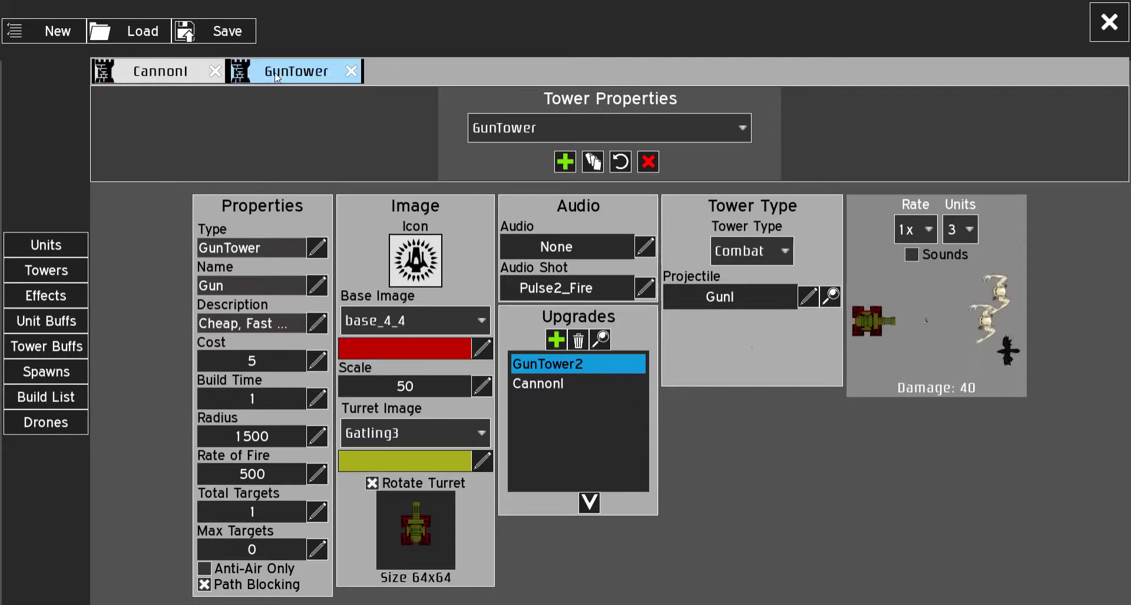
click(277, 78)
click(177, 77)
click(277, 77)
click(176, 77)
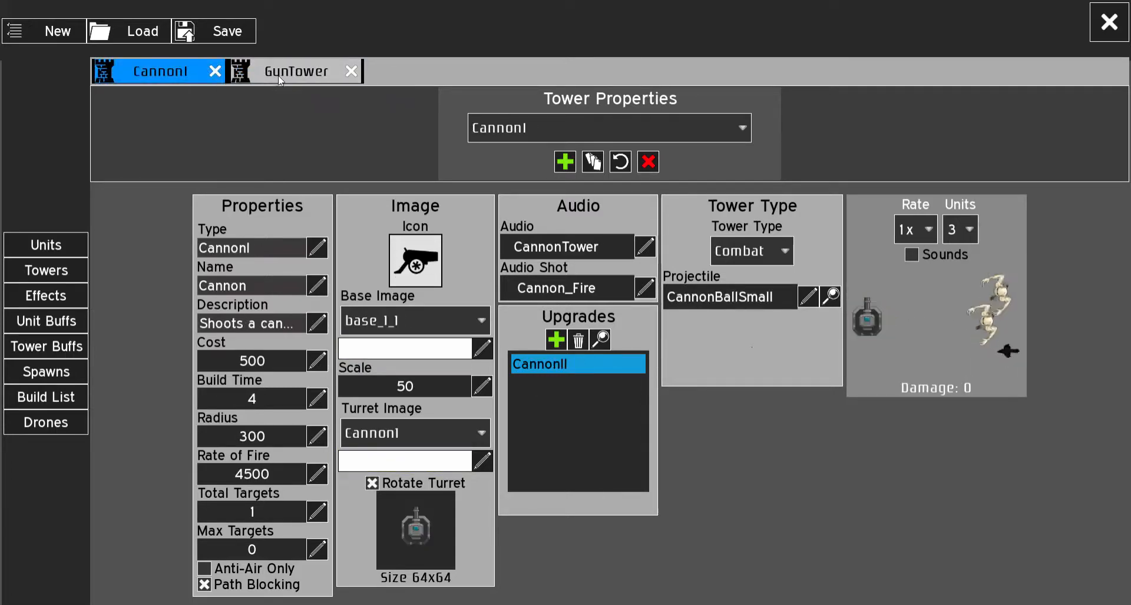
click(280, 79)
click(180, 73)
click(277, 78)
click(182, 73)
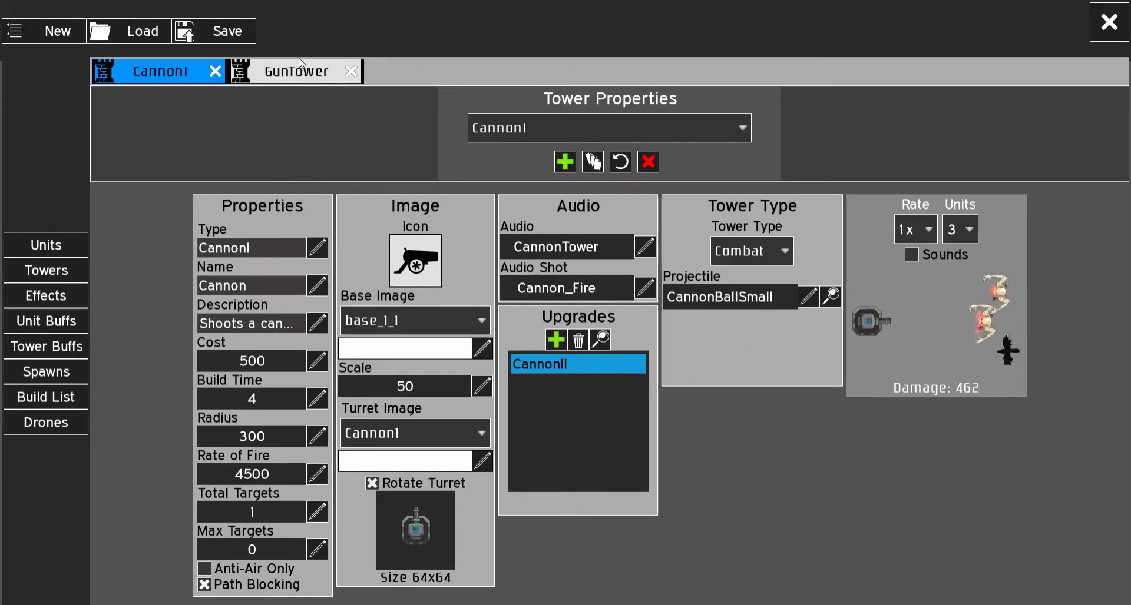
click(287, 78)
click(187, 73)
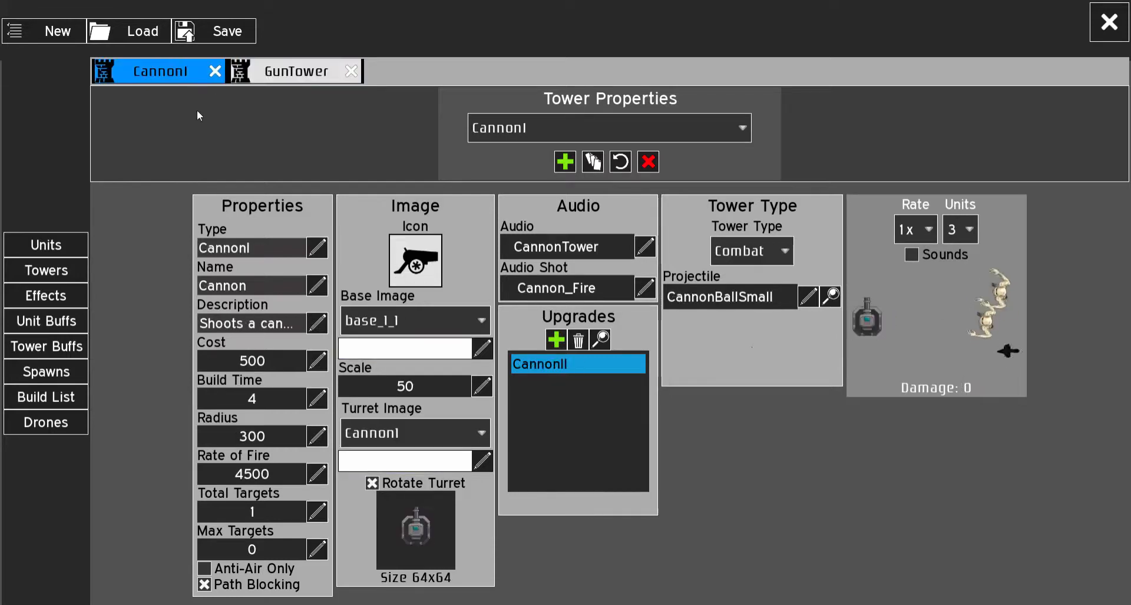
click(215, 73)
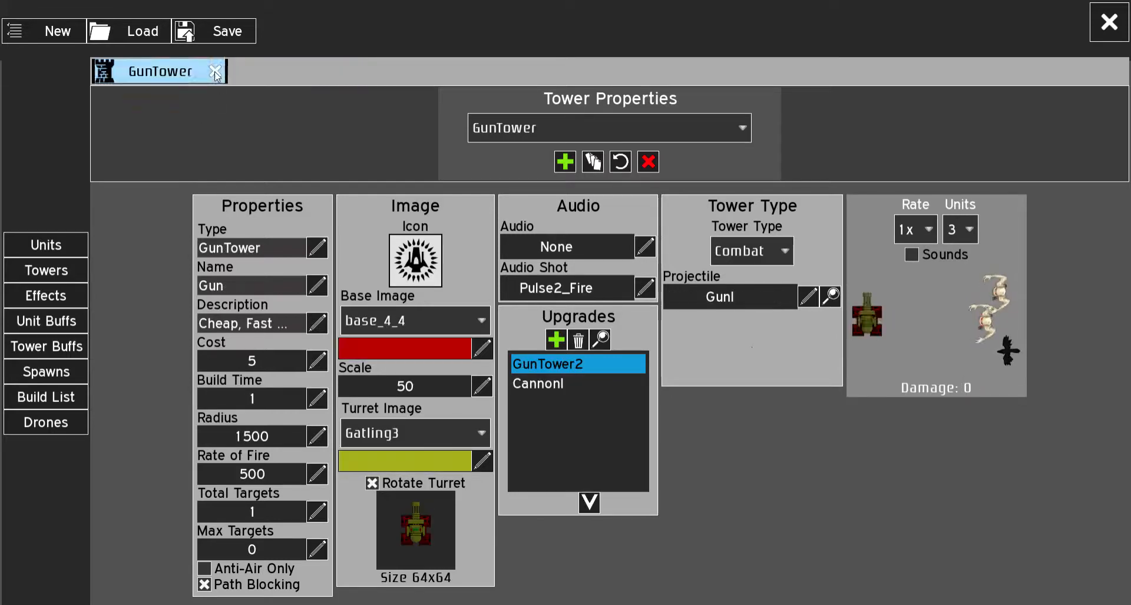
click(597, 383)
click(597, 367)
click(599, 380)
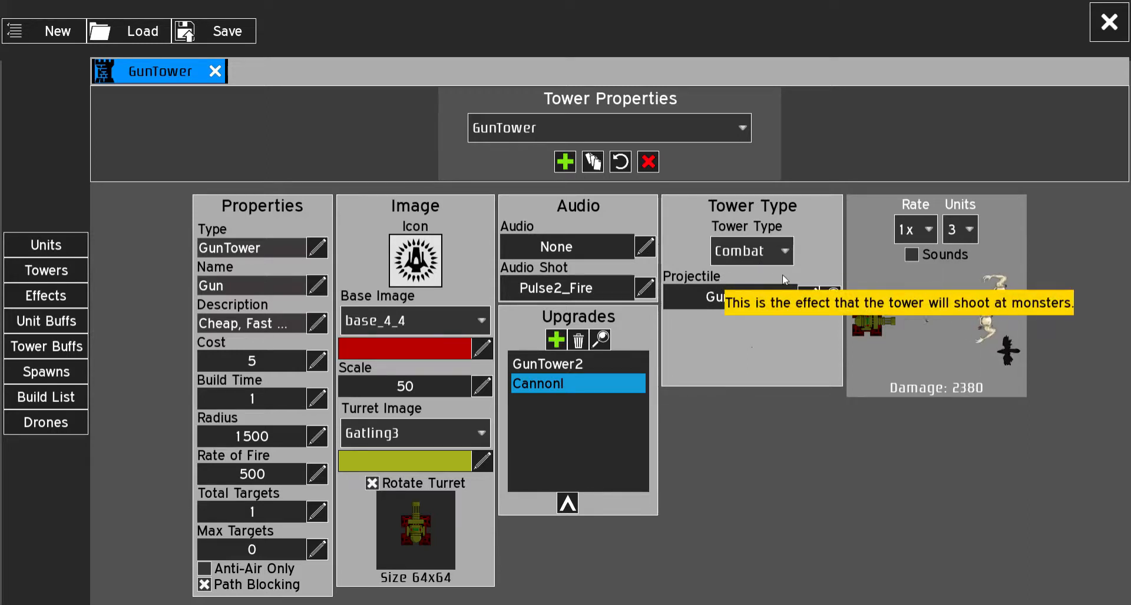
Step: Check the GunTower's available tower types and load the properties of the Radar_Damage1 tower
click(753, 253)
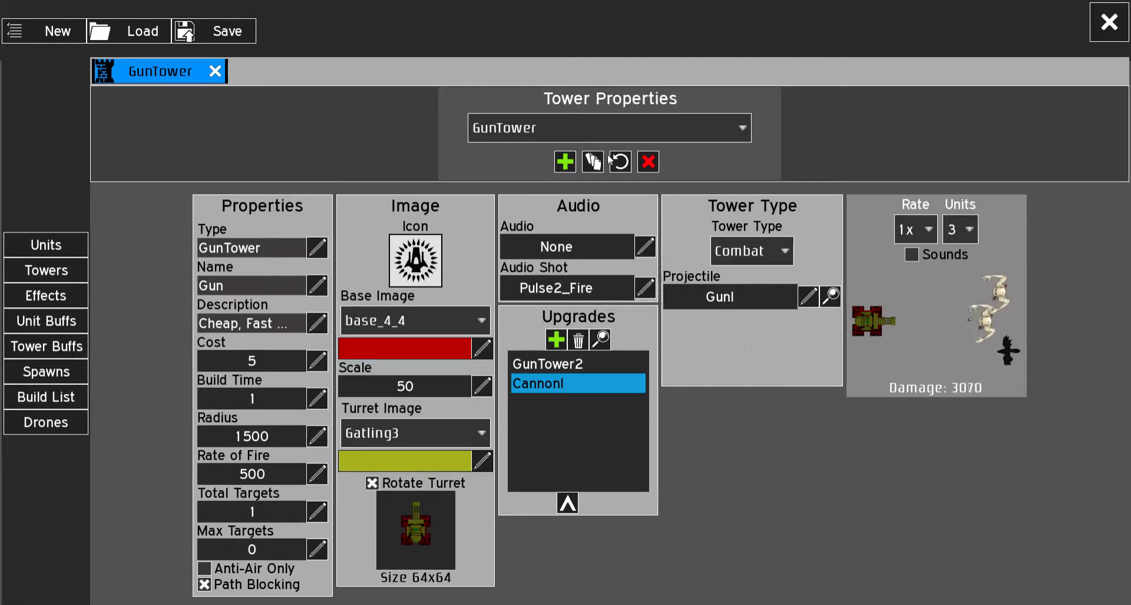
click(622, 137)
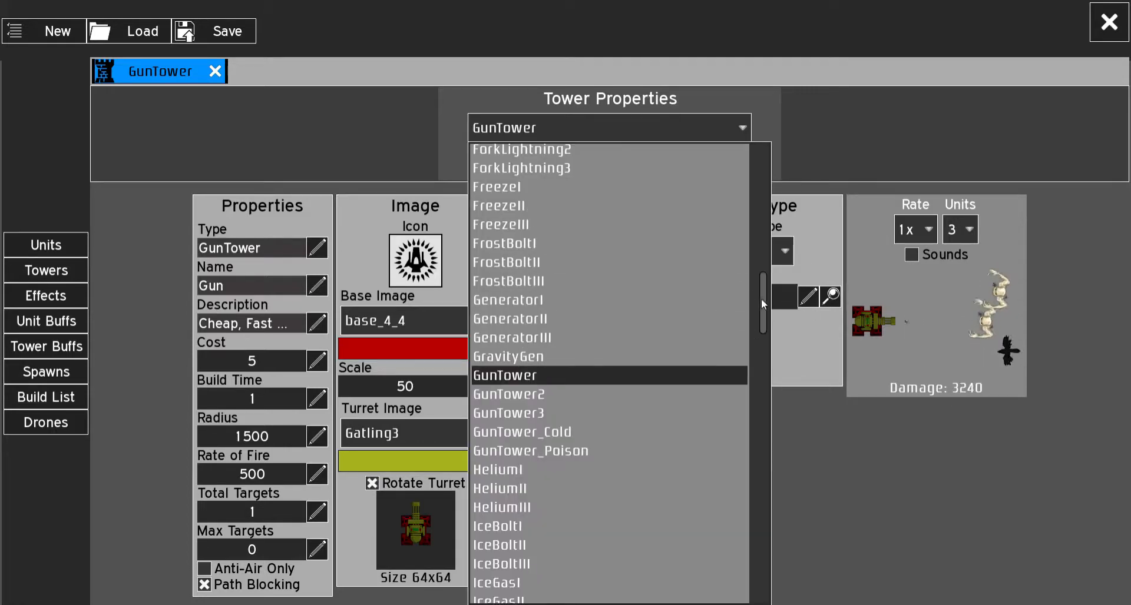
drag(762, 299, 761, 440)
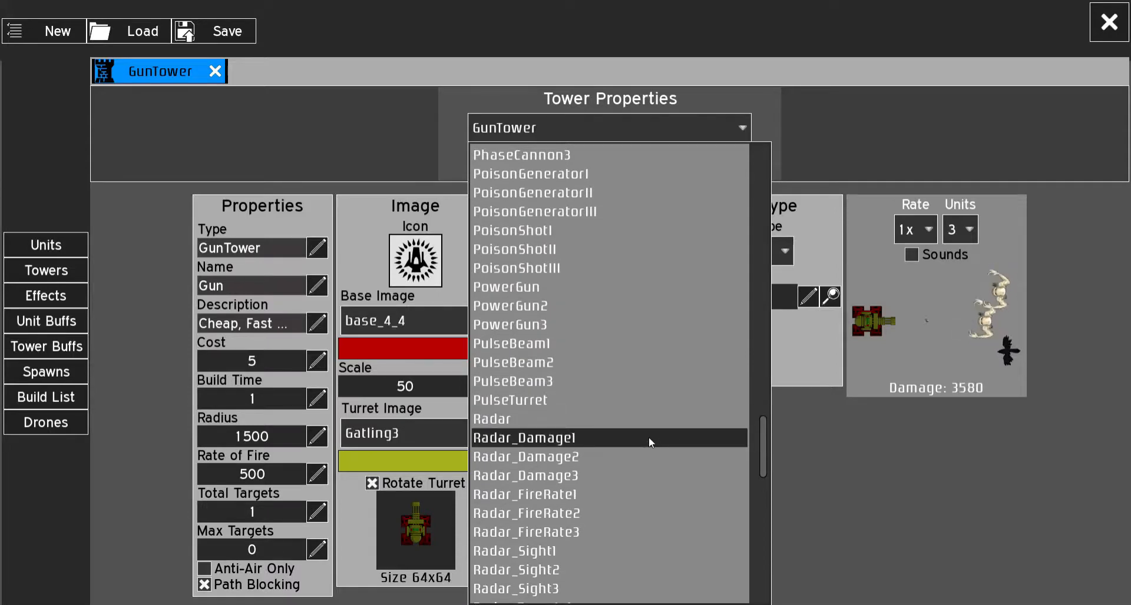
scroll(649, 384, down, 2)
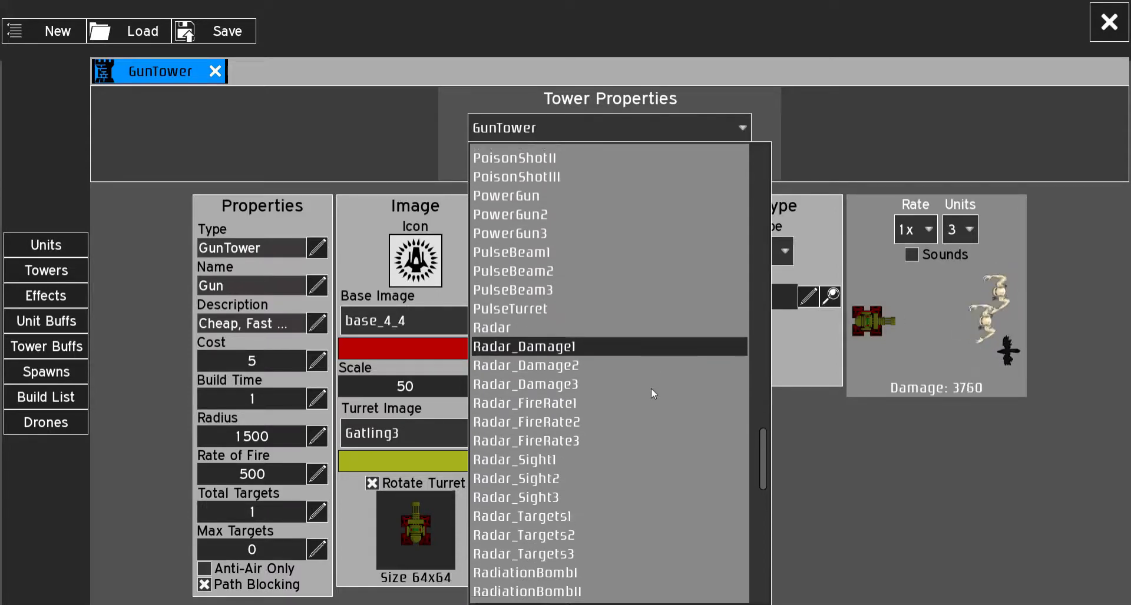
click(609, 333)
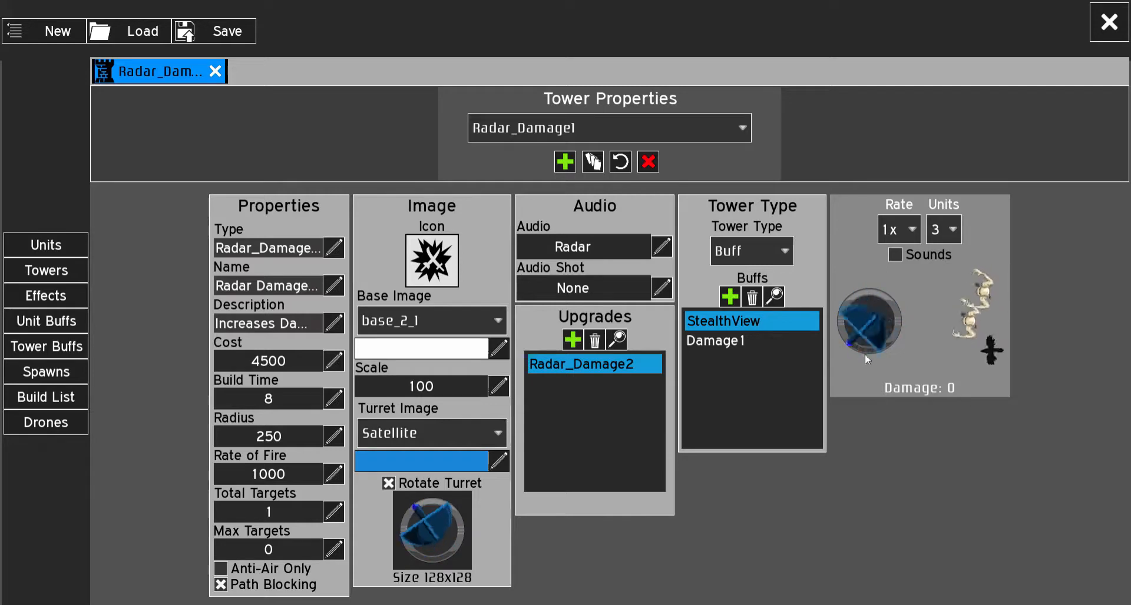
Step: Open the properties of the Damage1 buff from the Radar_Damage1 tower's buff list
click(757, 340)
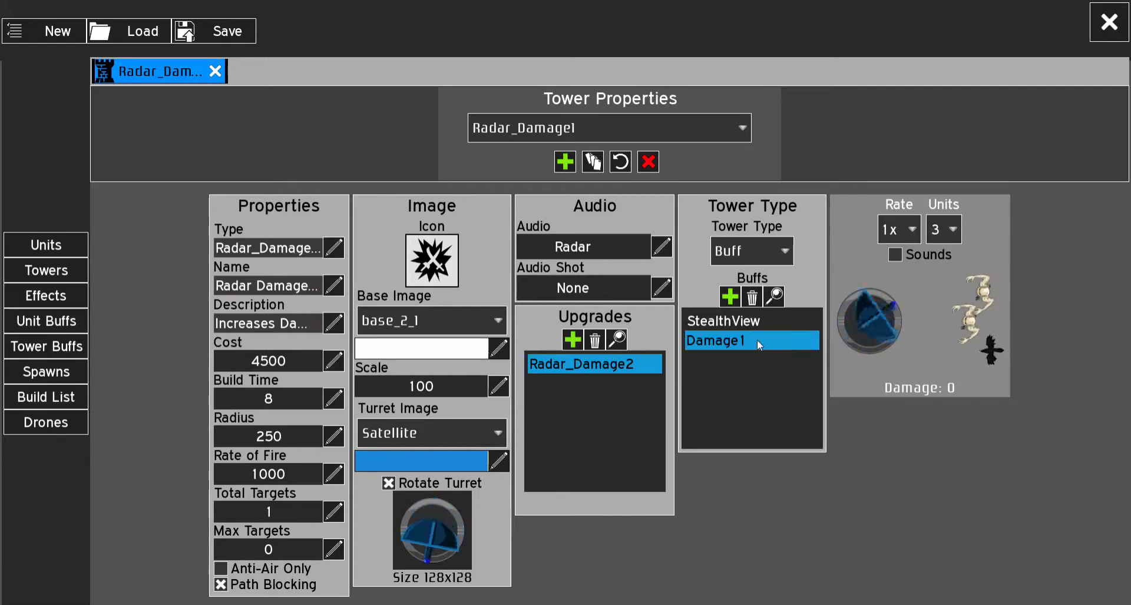
click(768, 326)
click(761, 341)
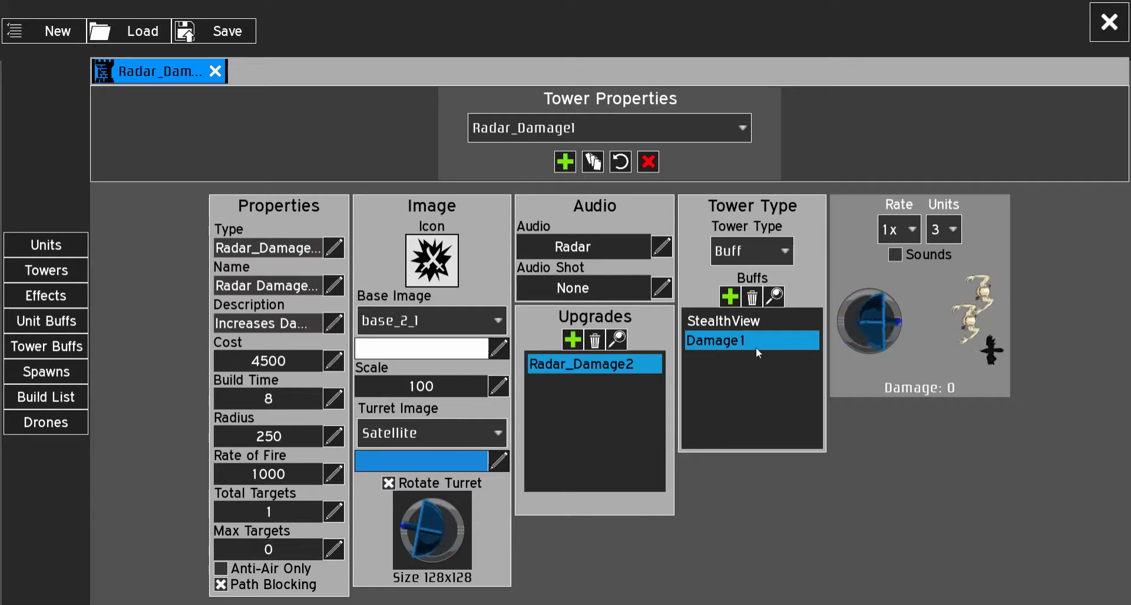
click(773, 297)
Step: Check the available property types of the Damage1 tower buff and set its buff type to ProjectileBuff
click(630, 491)
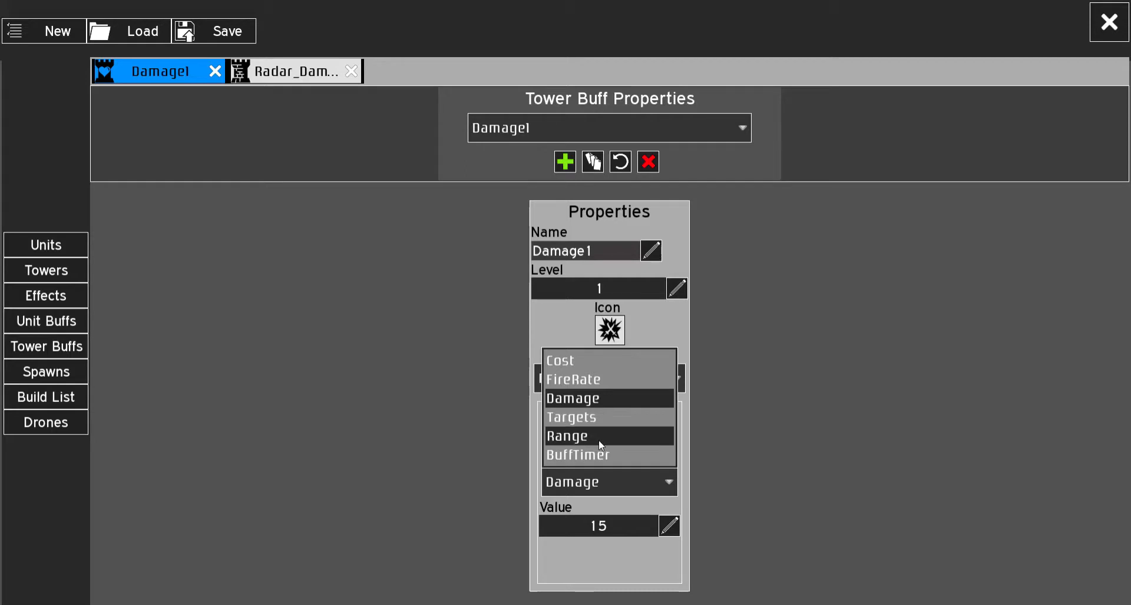
click(613, 478)
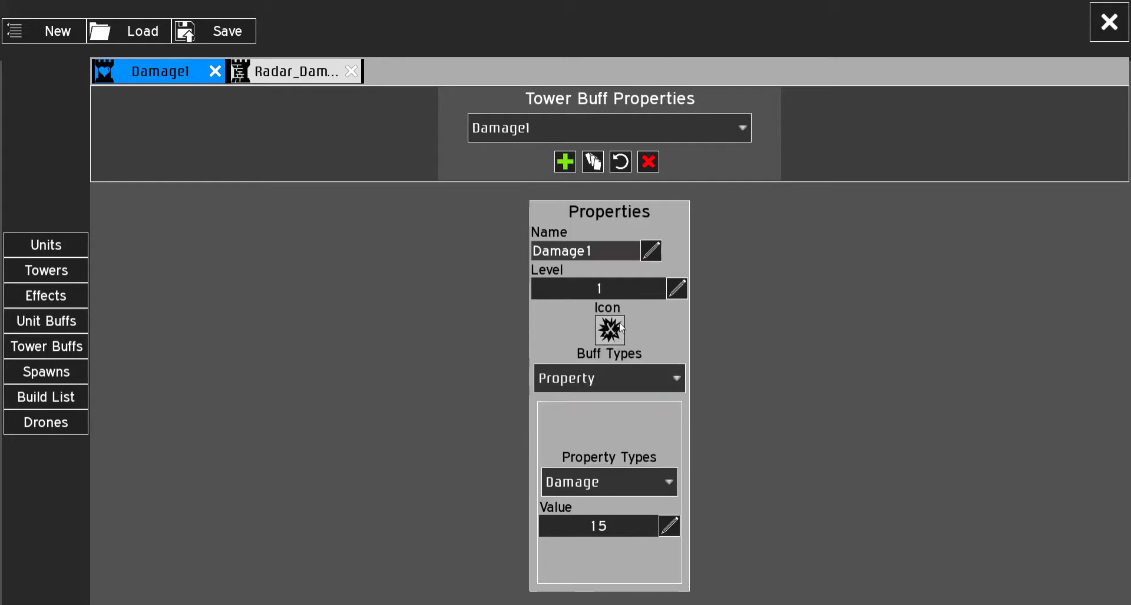
click(623, 381)
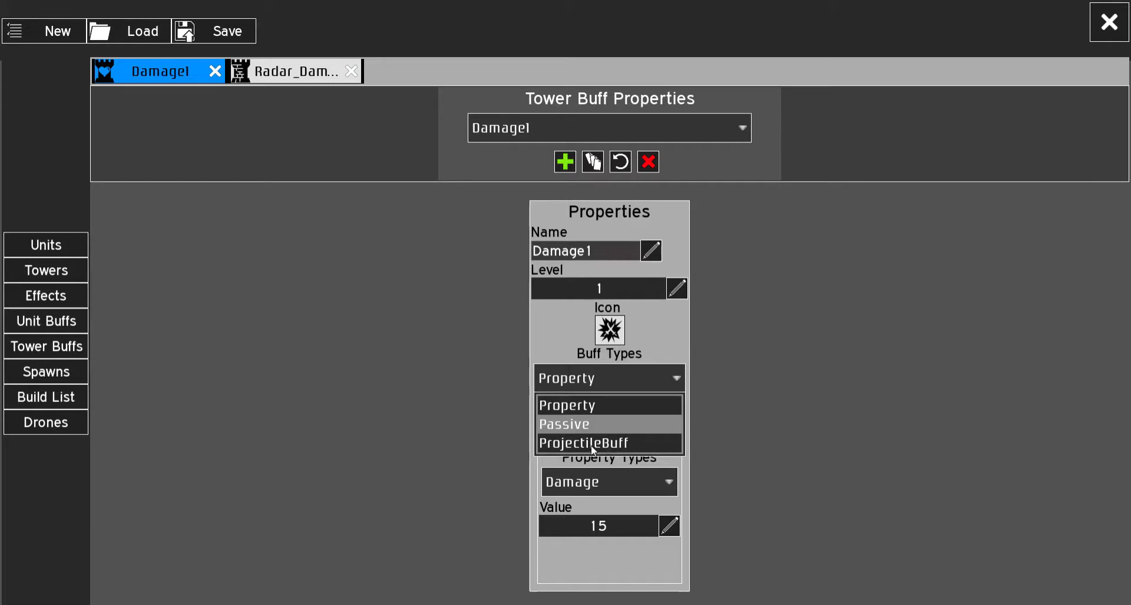
click(623, 444)
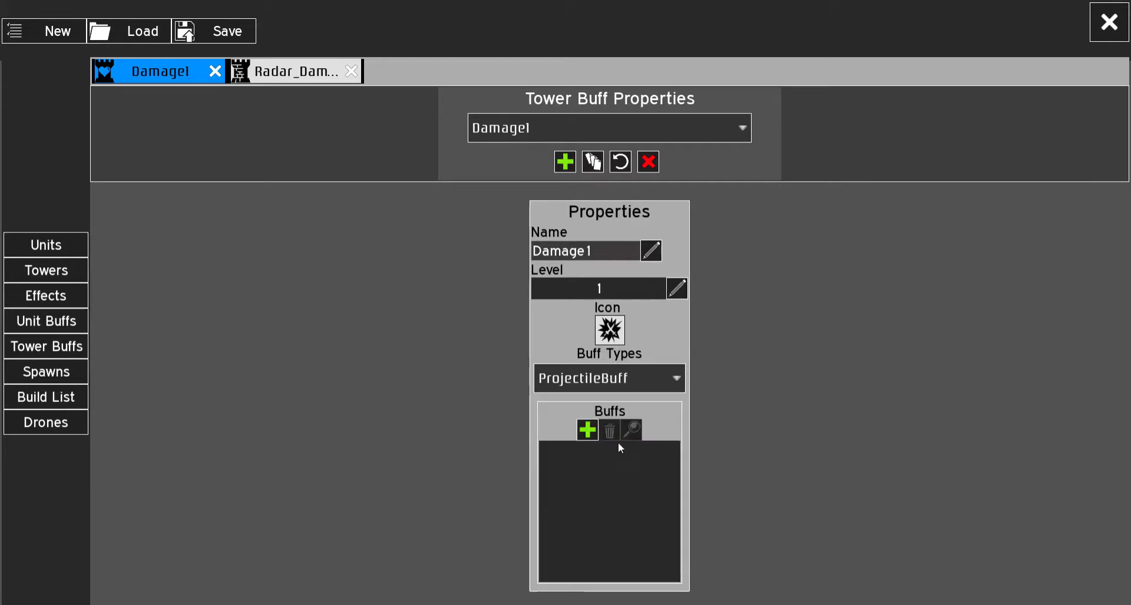
click(586, 430)
drag(560, 237, 851, 280)
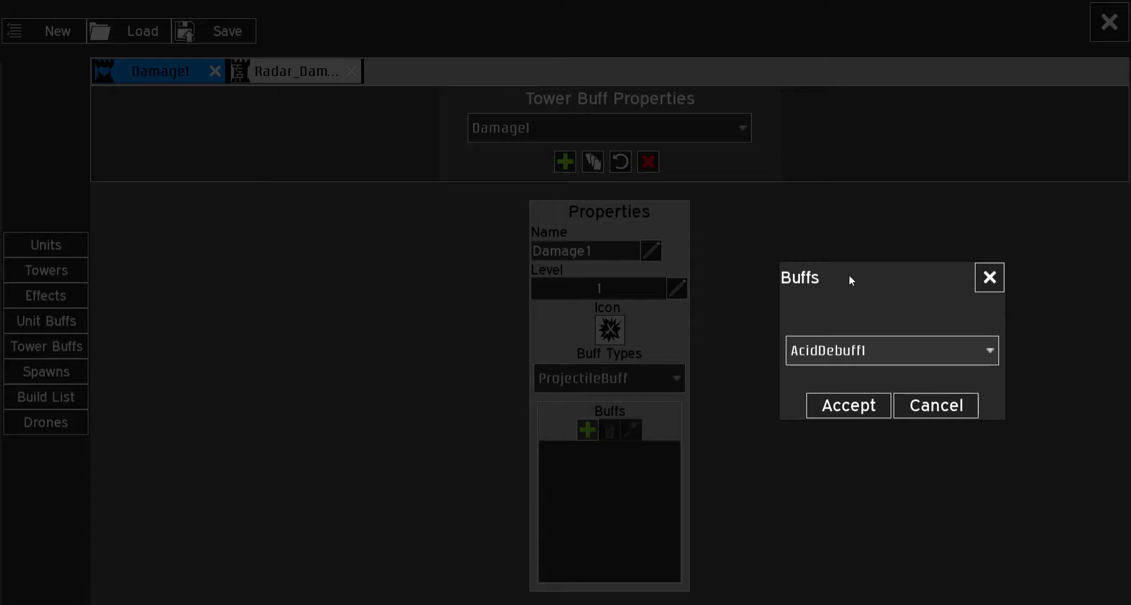
click(932, 407)
Step: Load the properties of the ProjectilePoison1 tower buff
click(546, 128)
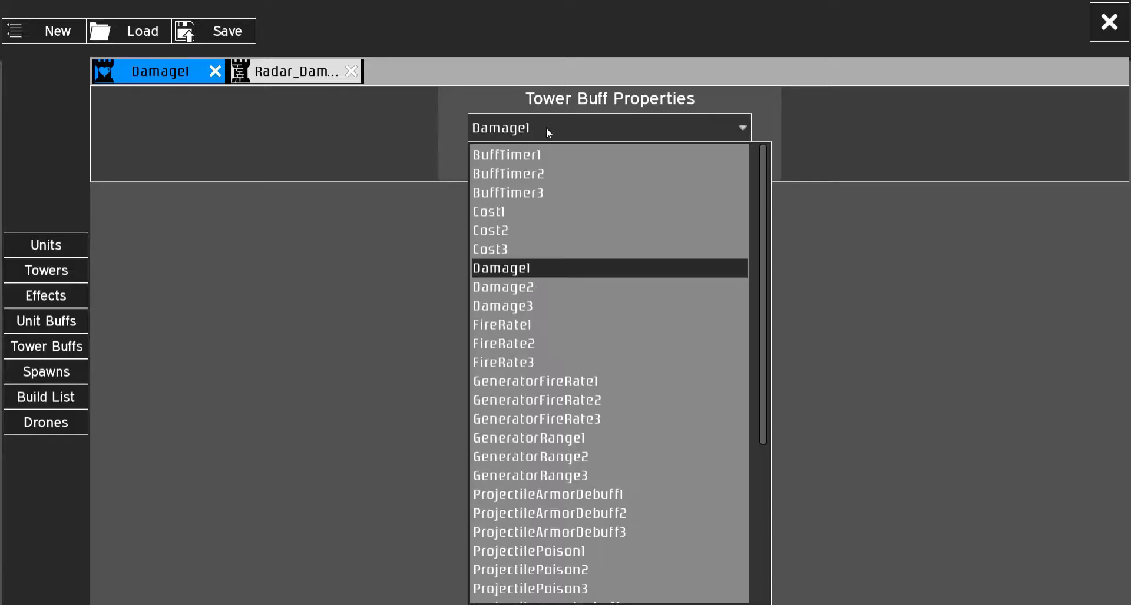
scroll(660, 354, down, 2)
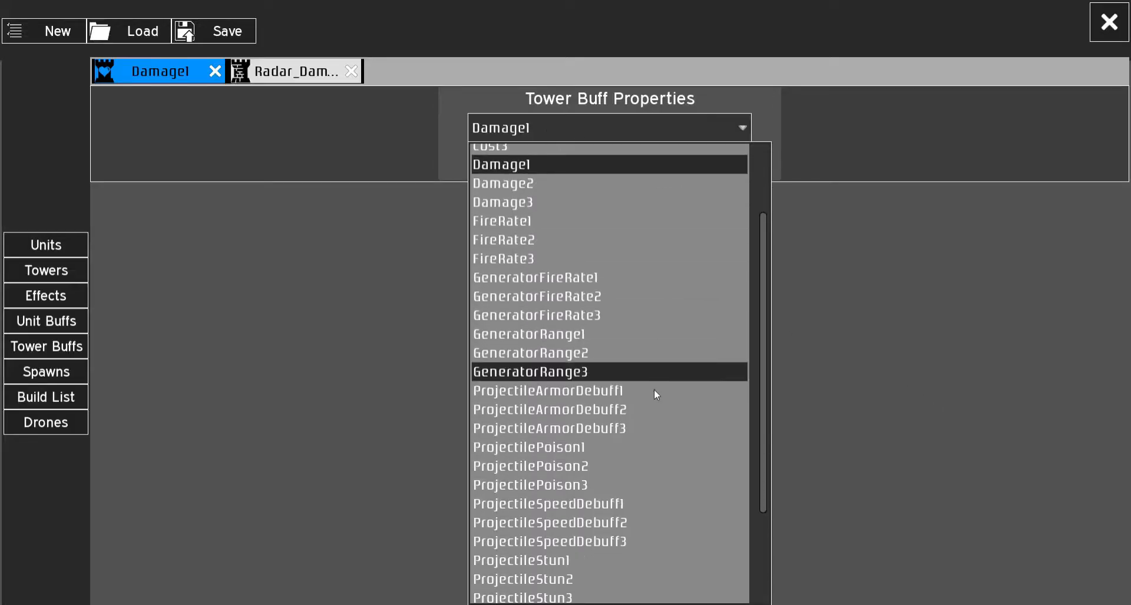
click(645, 443)
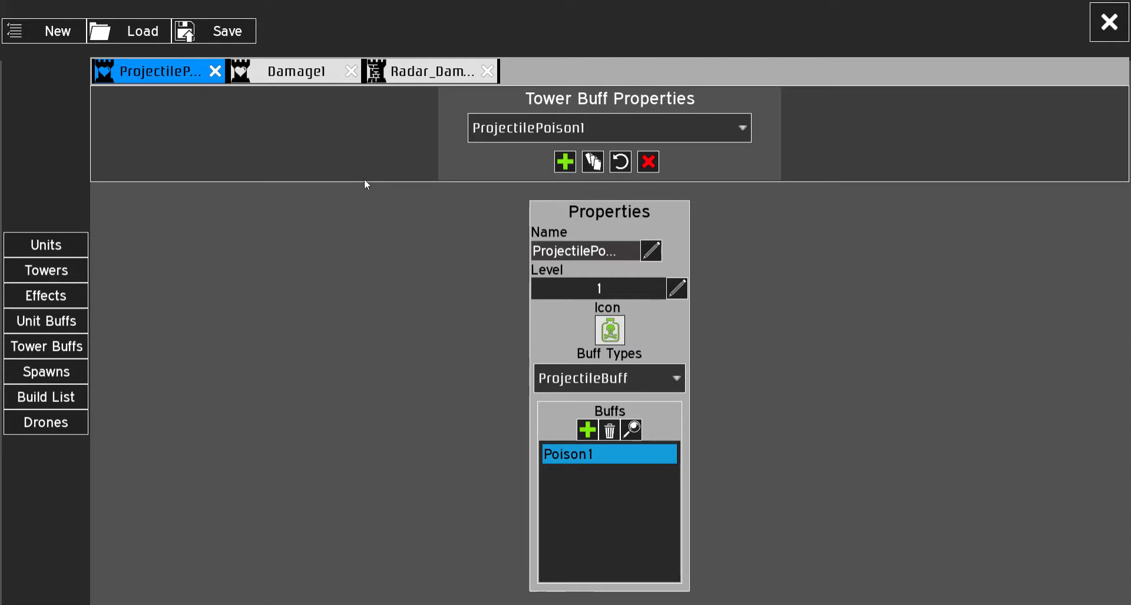
Step: Return to the Radar_Damage1 tower, add ProjectilePoison1 to its buffs, and select that buff
click(416, 76)
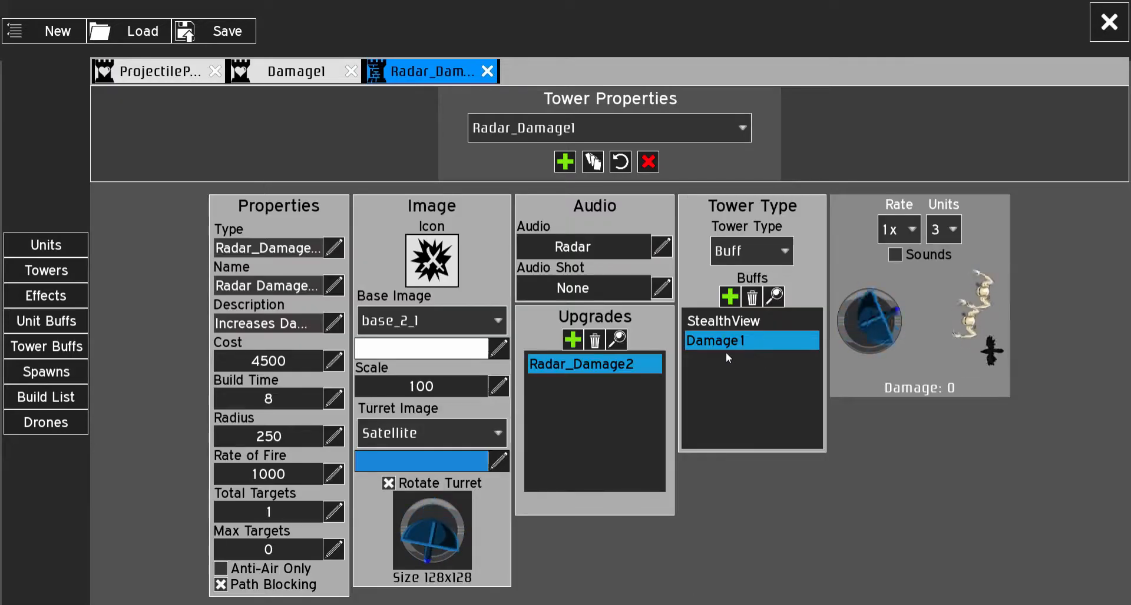
click(729, 297)
click(613, 318)
scroll(633, 227, down, 3)
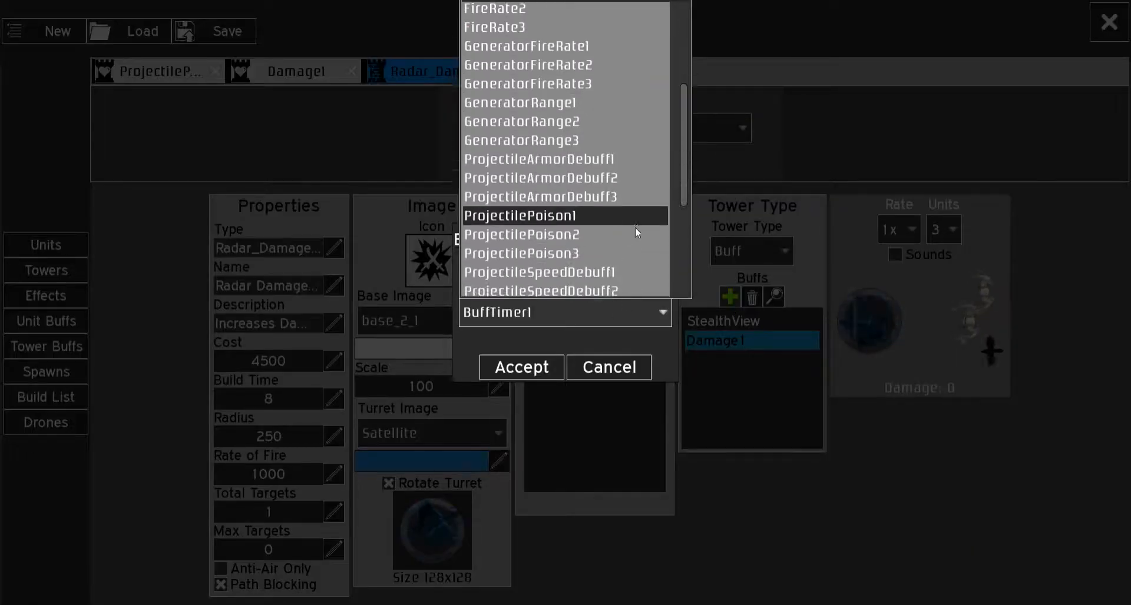
scroll(640, 204, down, 2)
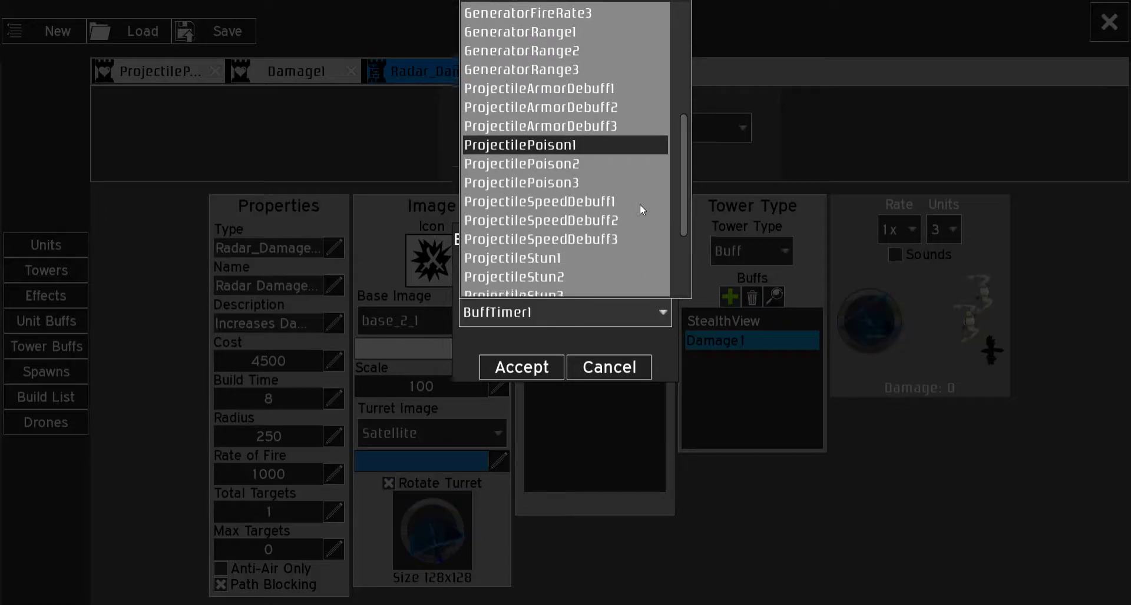
click(620, 146)
click(522, 368)
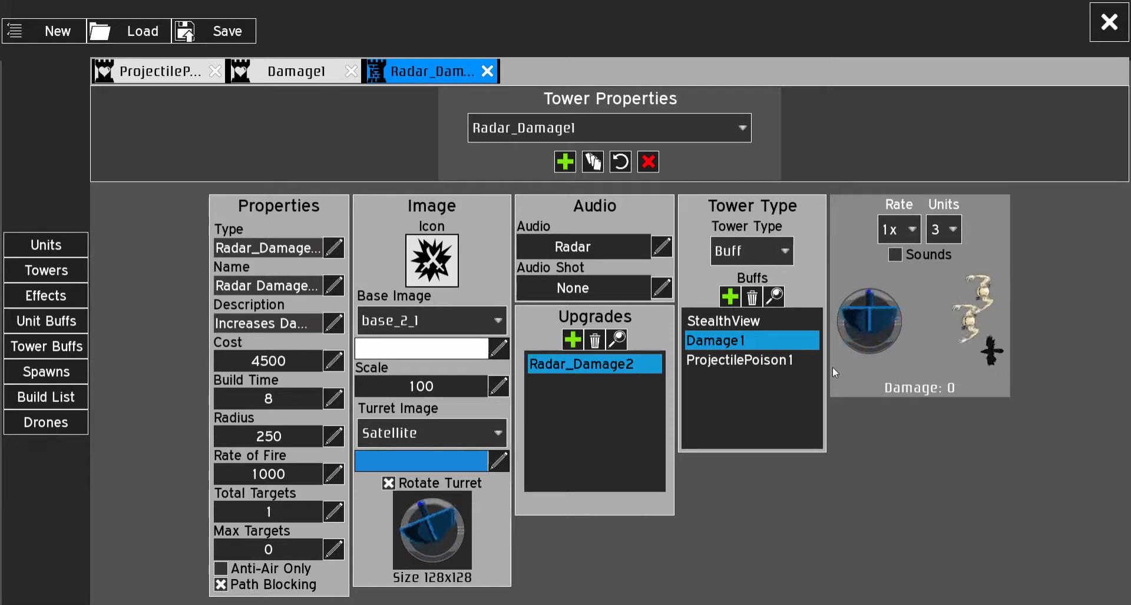
click(760, 366)
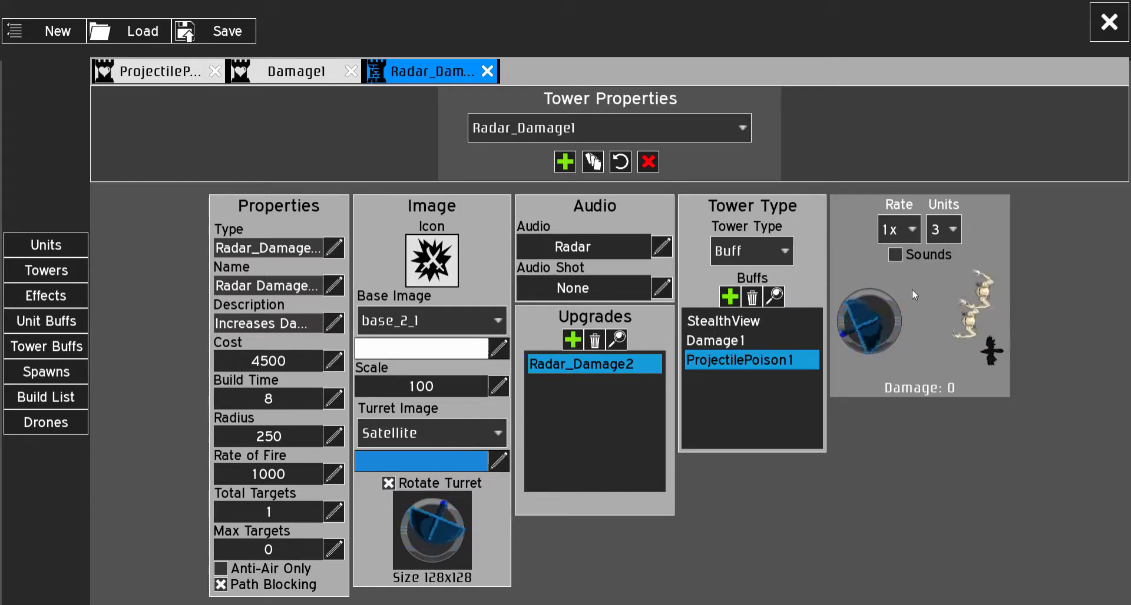
Step: Check the Radar_Damage1 tower's available tower types and load the properties of the AuraTower_Armor1 tower
click(751, 252)
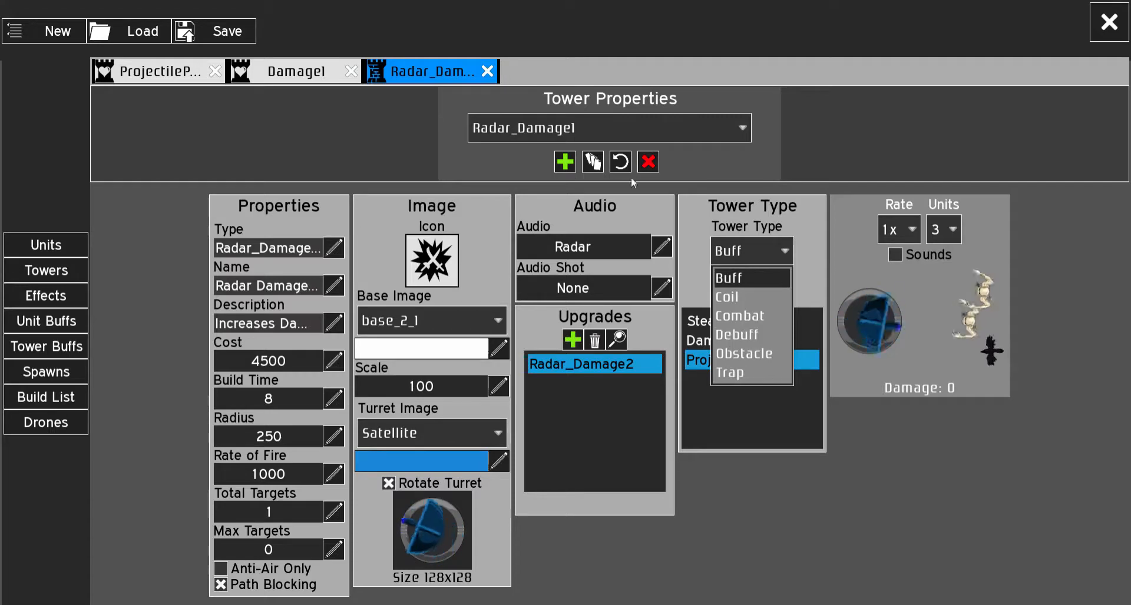
click(627, 123)
drag(765, 465, 759, 193)
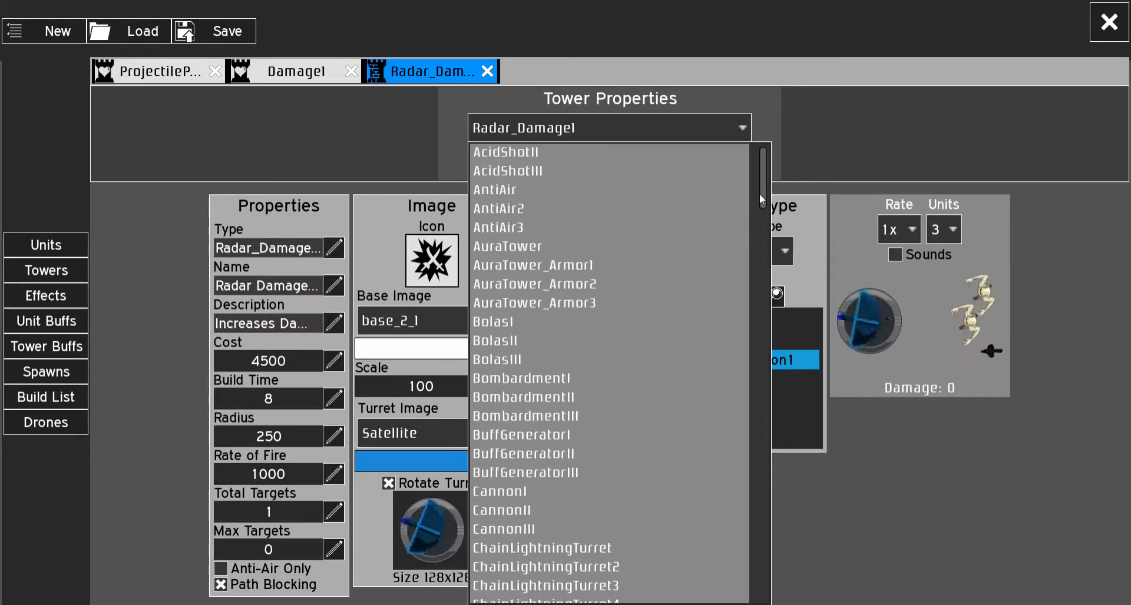
click(650, 265)
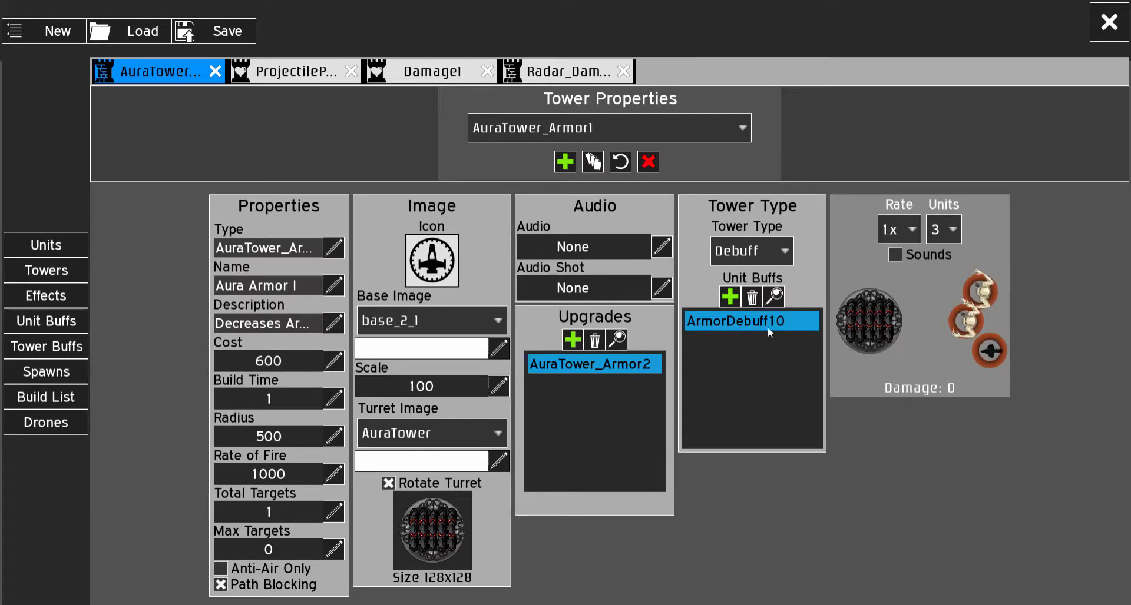
Step: View the ArmorDebuff10 unit buff of AuraTower_Armor1, and return to the tower to check its available tower types
click(774, 296)
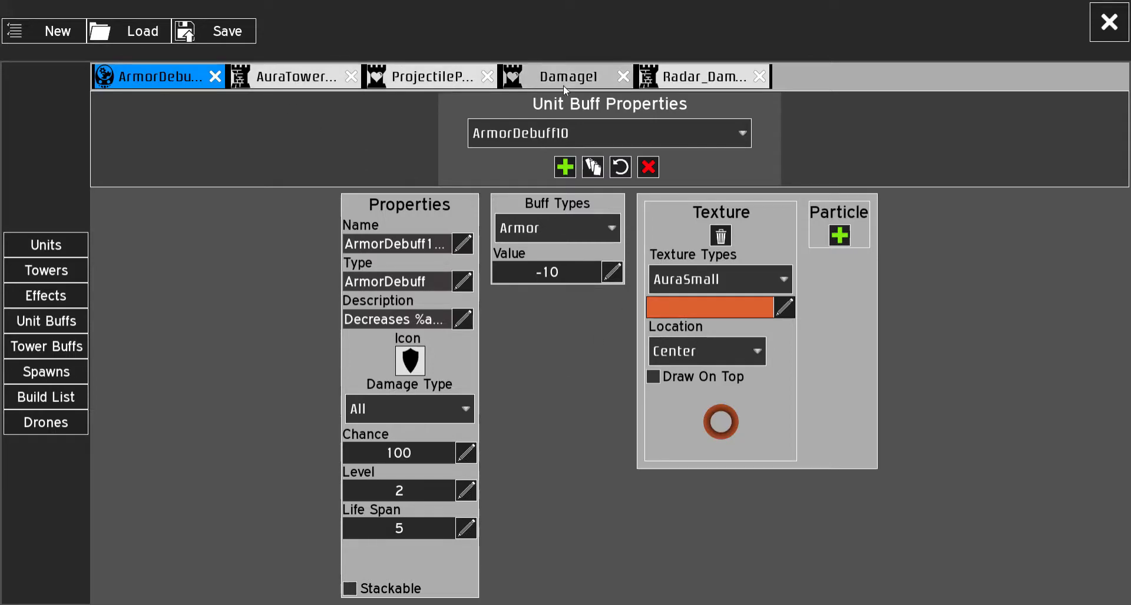
click(292, 76)
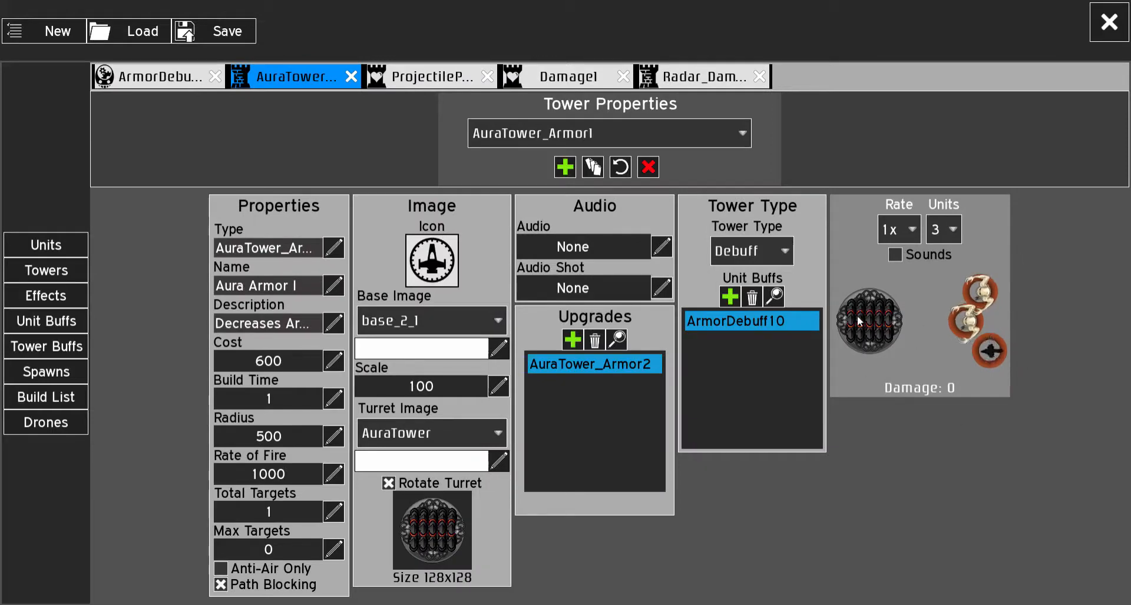
click(746, 251)
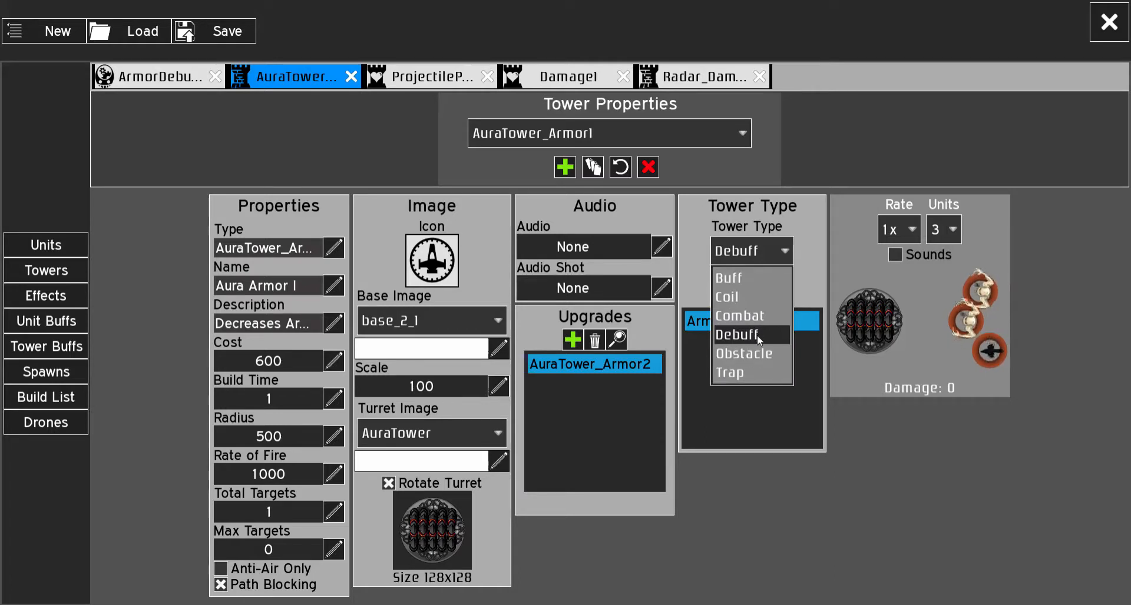
click(811, 337)
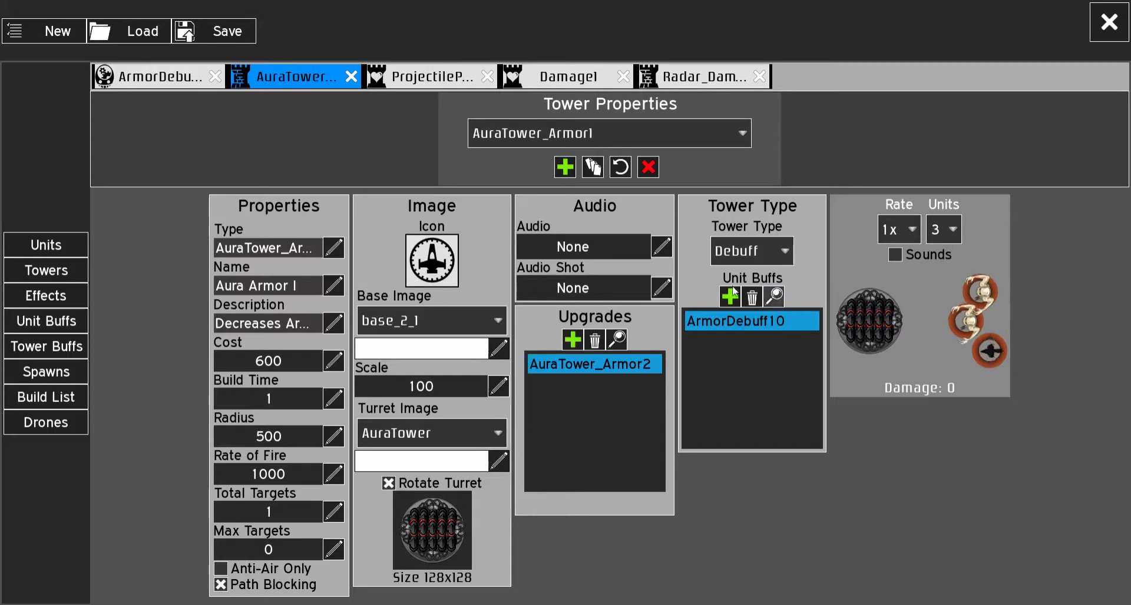
Step: Reopen the ArmorDebuff10 unit buff and set its buff type to Special, with Grounded as the special type
click(773, 296)
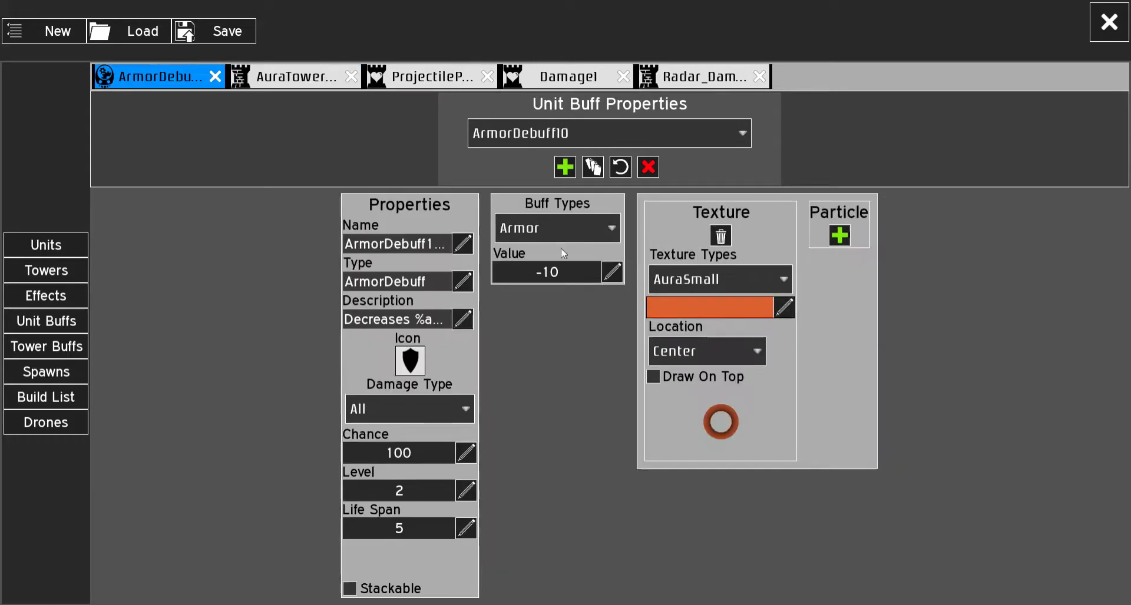
click(556, 227)
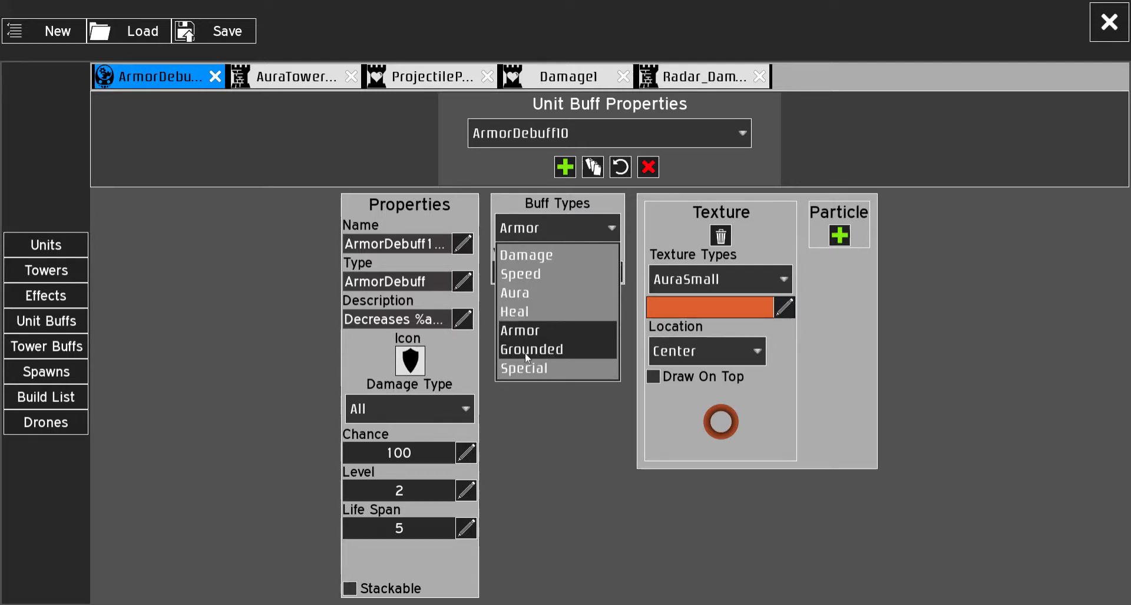
click(565, 367)
click(589, 288)
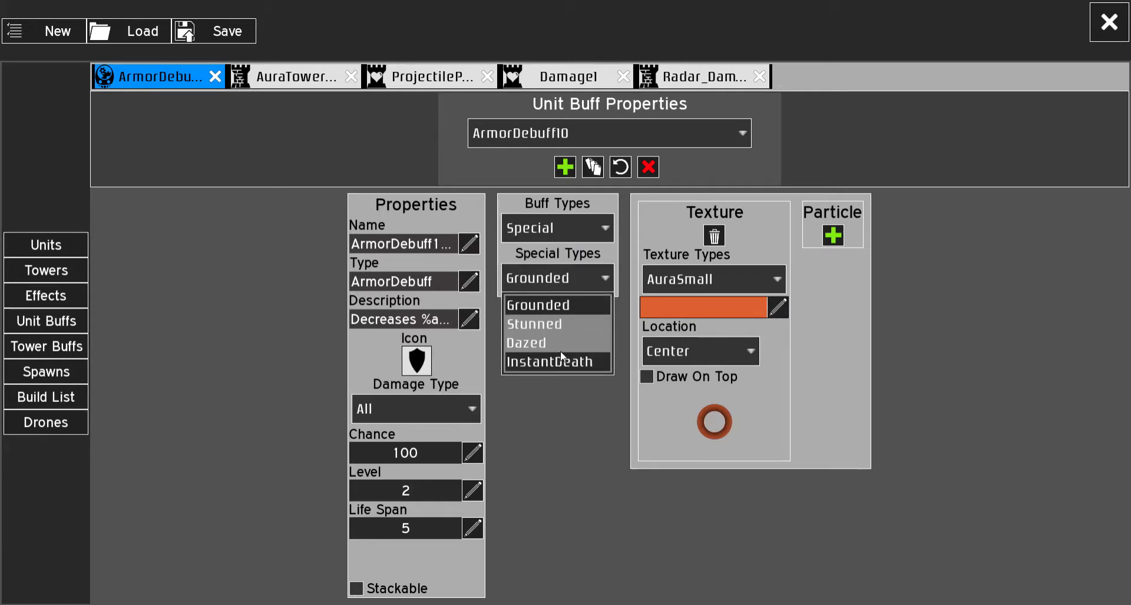
click(599, 305)
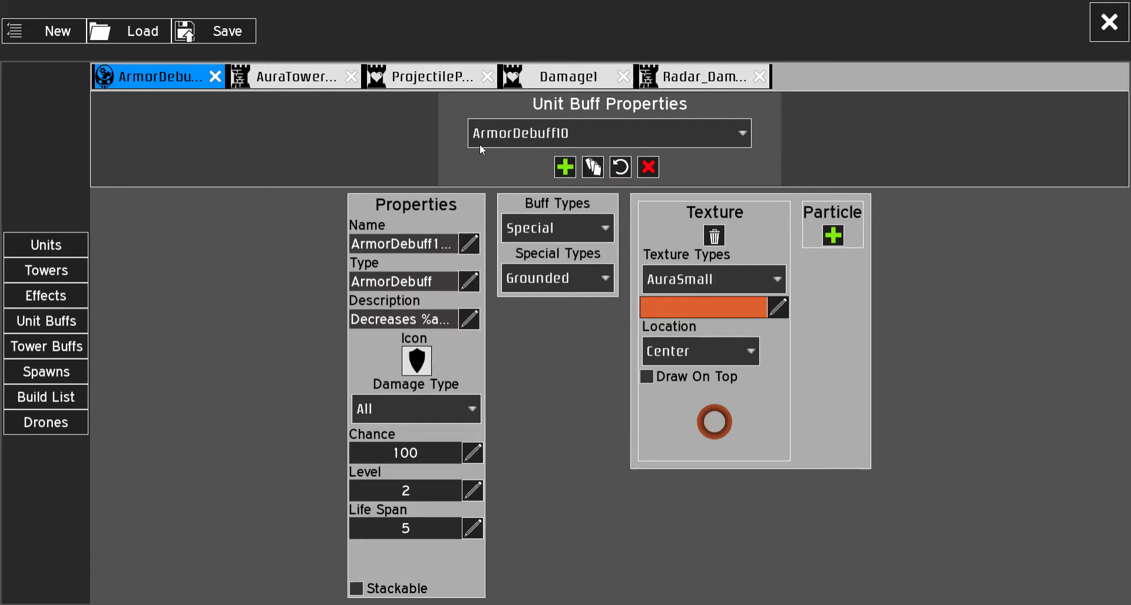
click(572, 286)
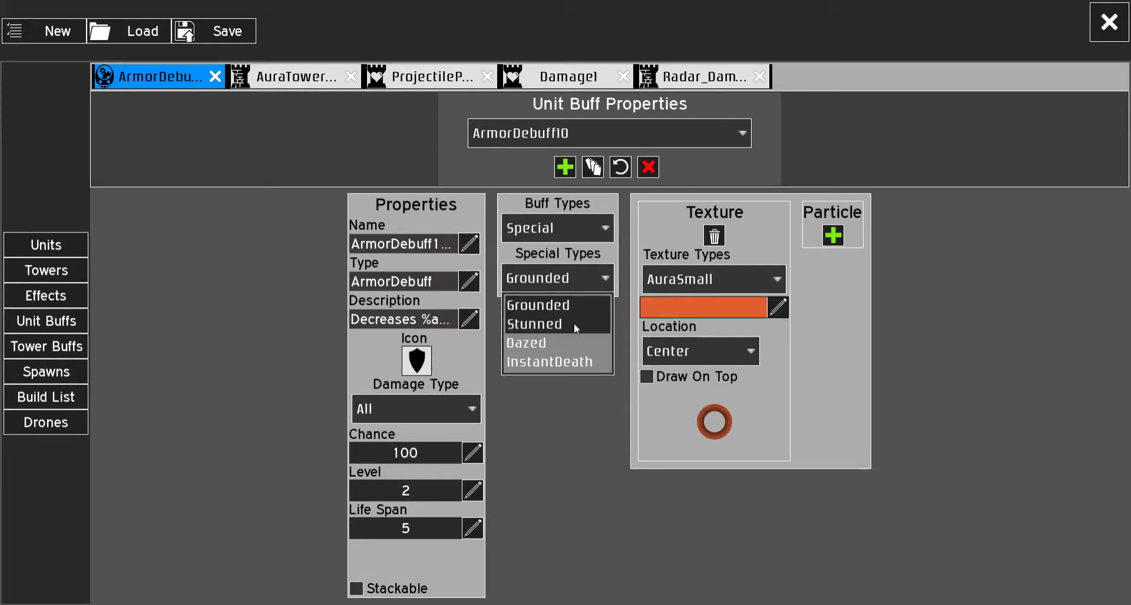
click(568, 400)
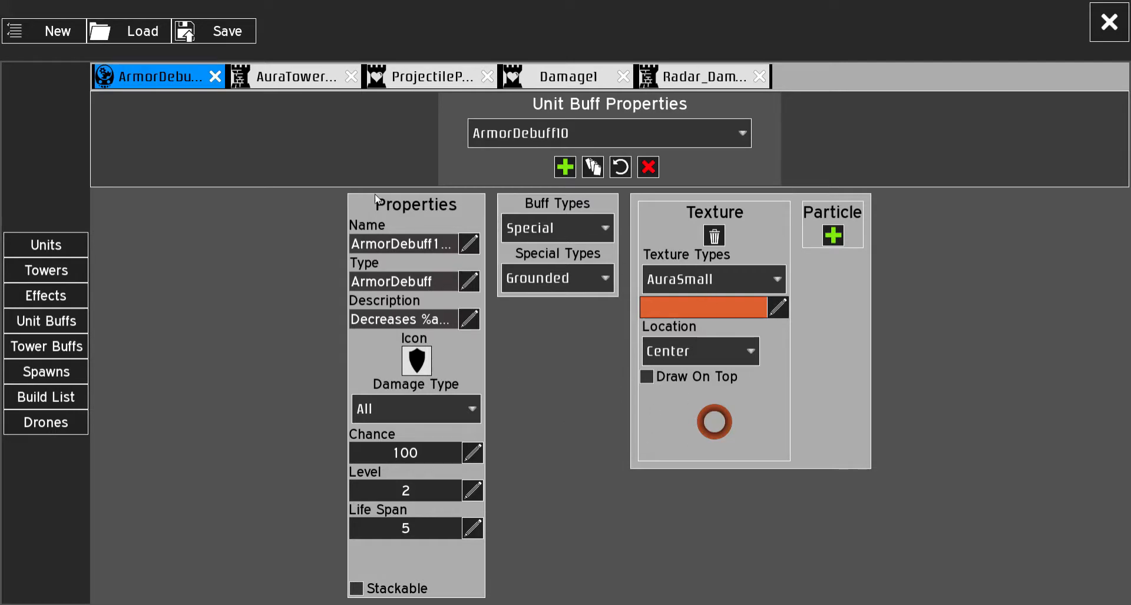
Step: Try the Obstacle tower type on the AuraTower_Armor1 tower and restore its type to Debuff
click(713, 87)
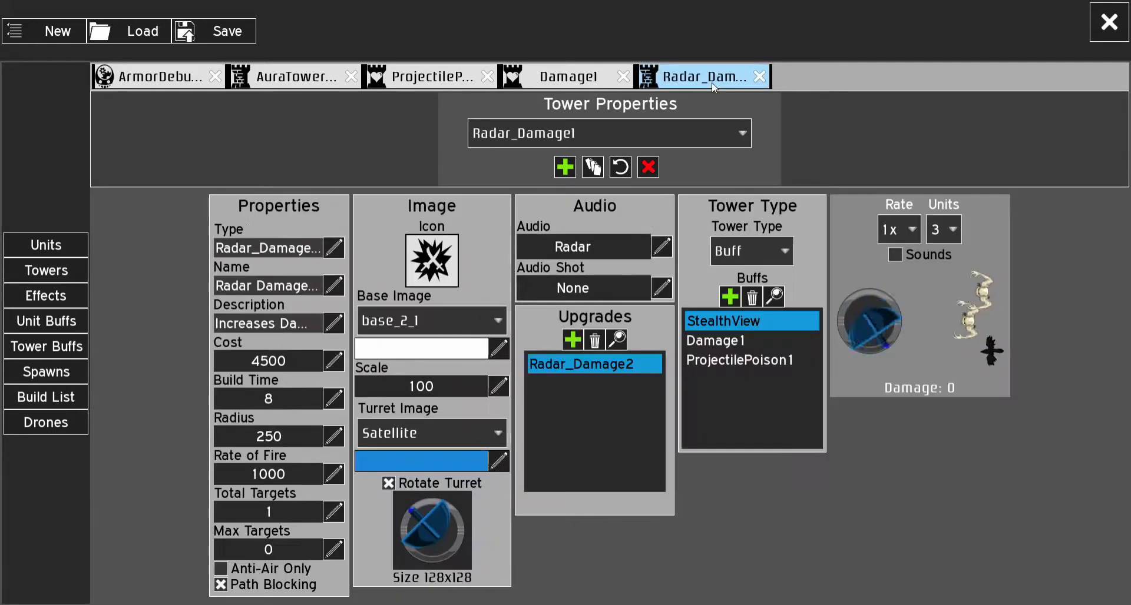
click(288, 84)
click(750, 253)
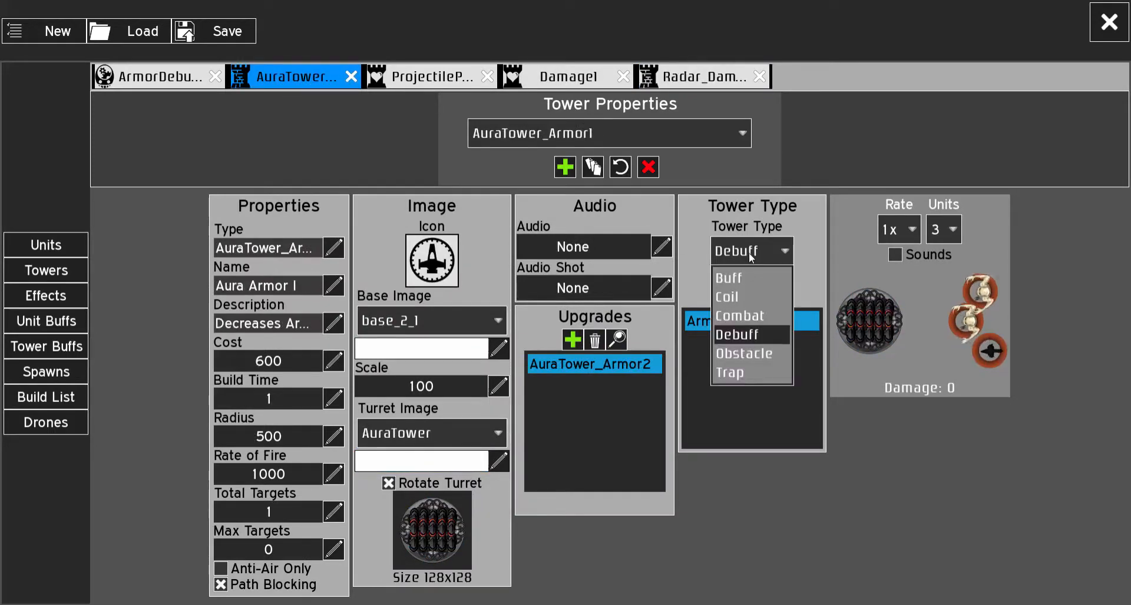
click(776, 354)
click(656, 142)
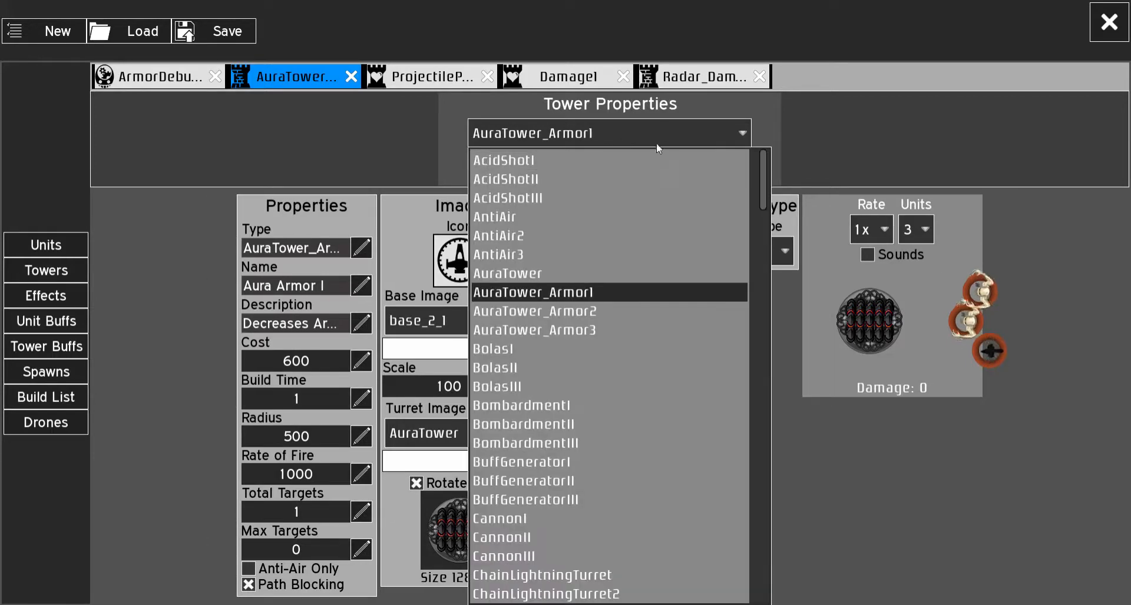
click(669, 136)
click(759, 251)
click(751, 327)
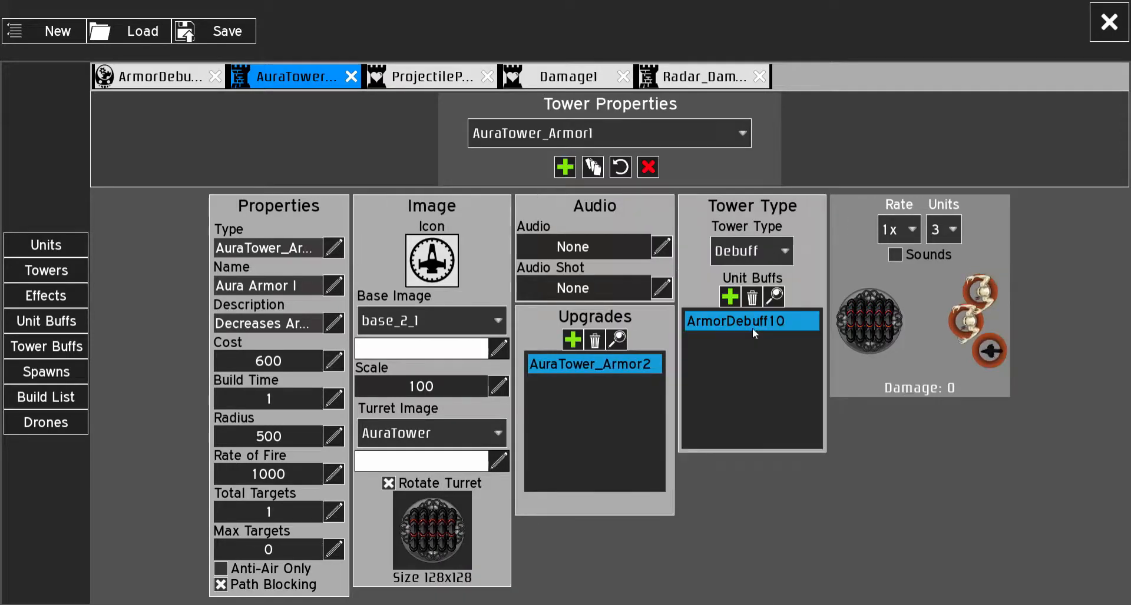
Step: Load the properties of the Wall tower
click(602, 139)
drag(765, 197, 768, 596)
click(666, 515)
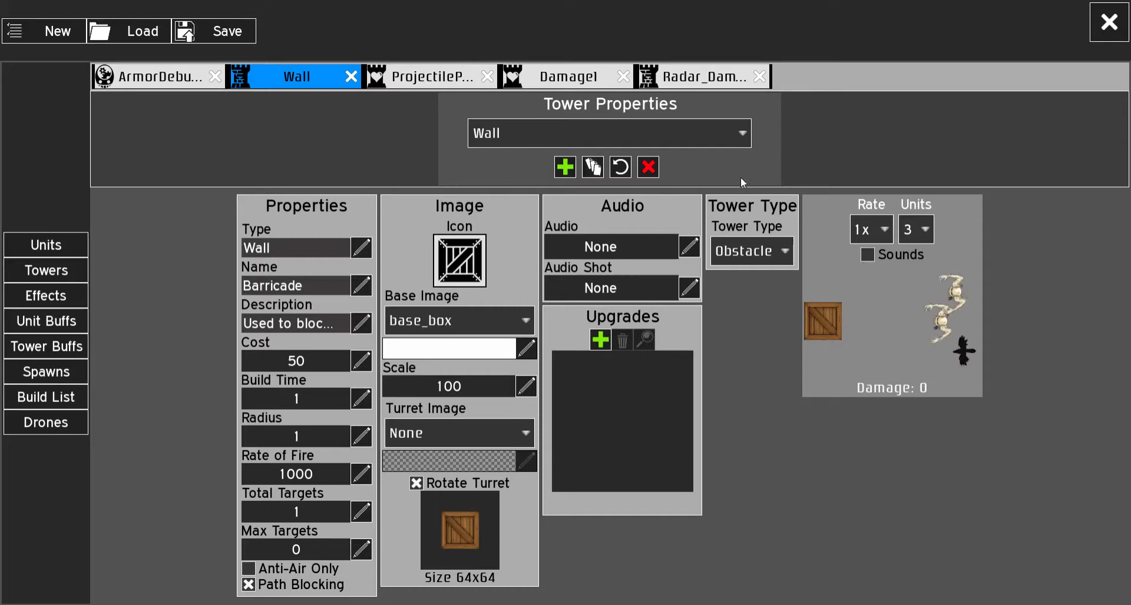
Step: Load the Trap tower's properties and open the properties of its TrapPoison projectile
click(761, 253)
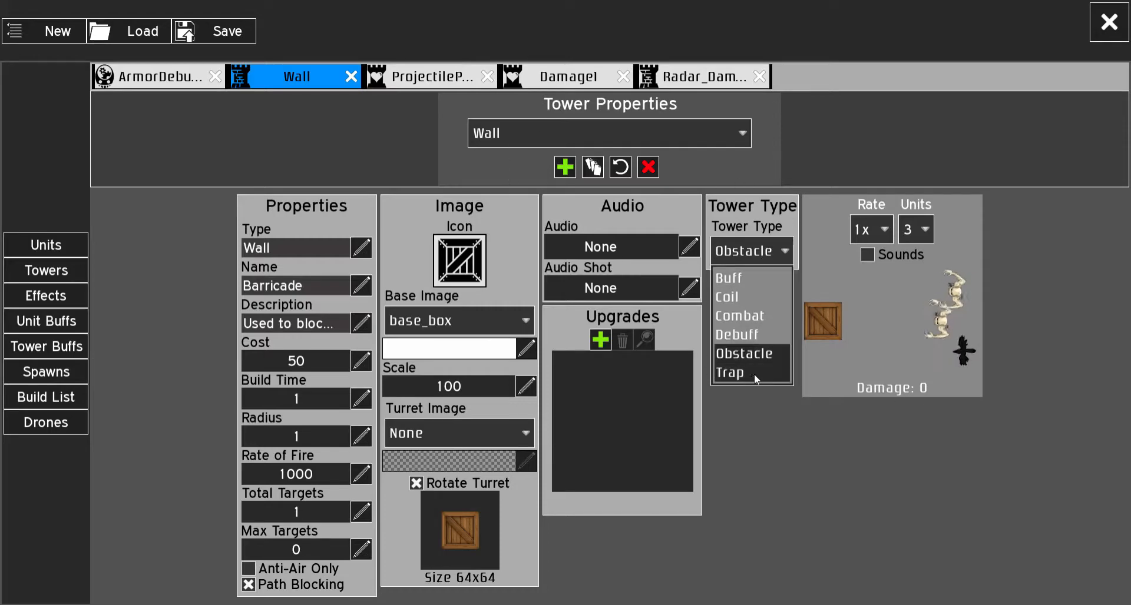
click(585, 132)
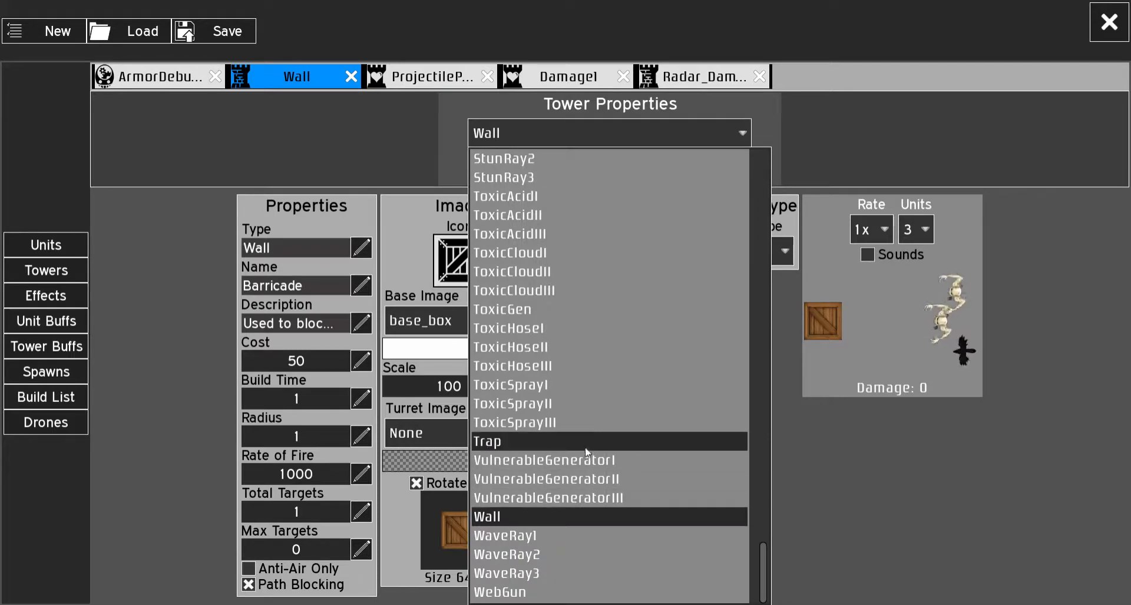
click(586, 450)
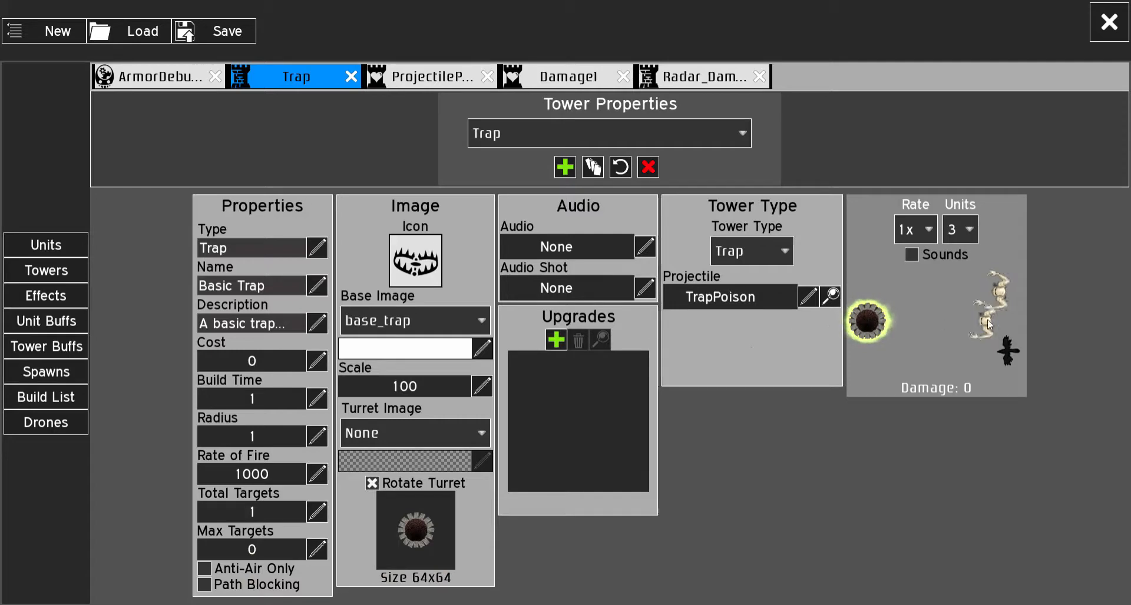
click(831, 299)
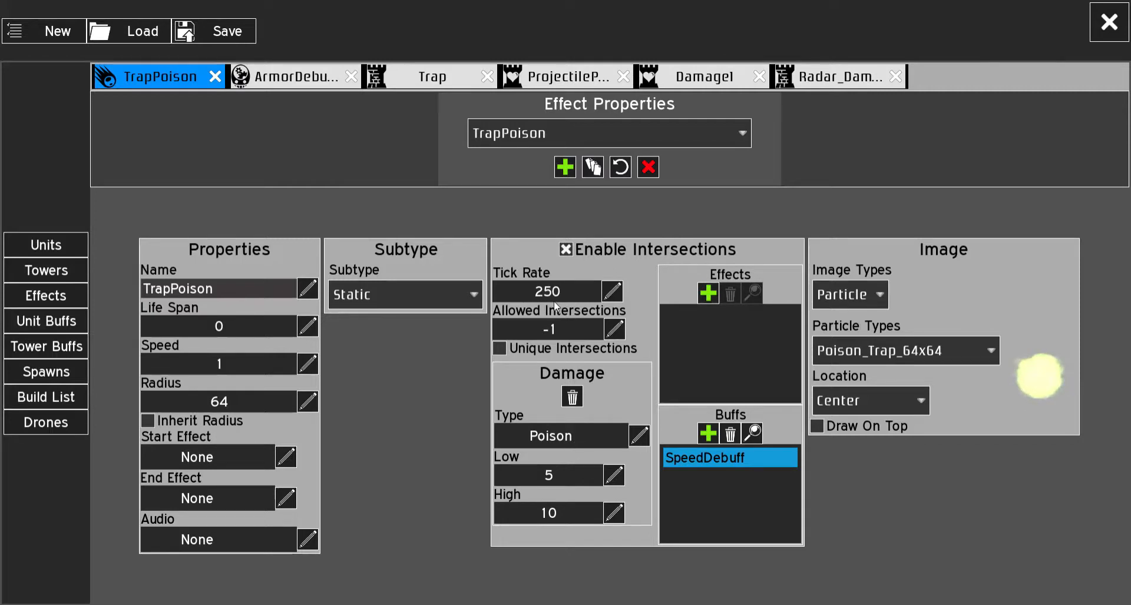
Step: Examine the subtype options of the TrapPoison effect and keep Static selected
click(417, 303)
click(417, 302)
click(417, 303)
click(417, 303)
click(417, 302)
click(417, 302)
click(417, 296)
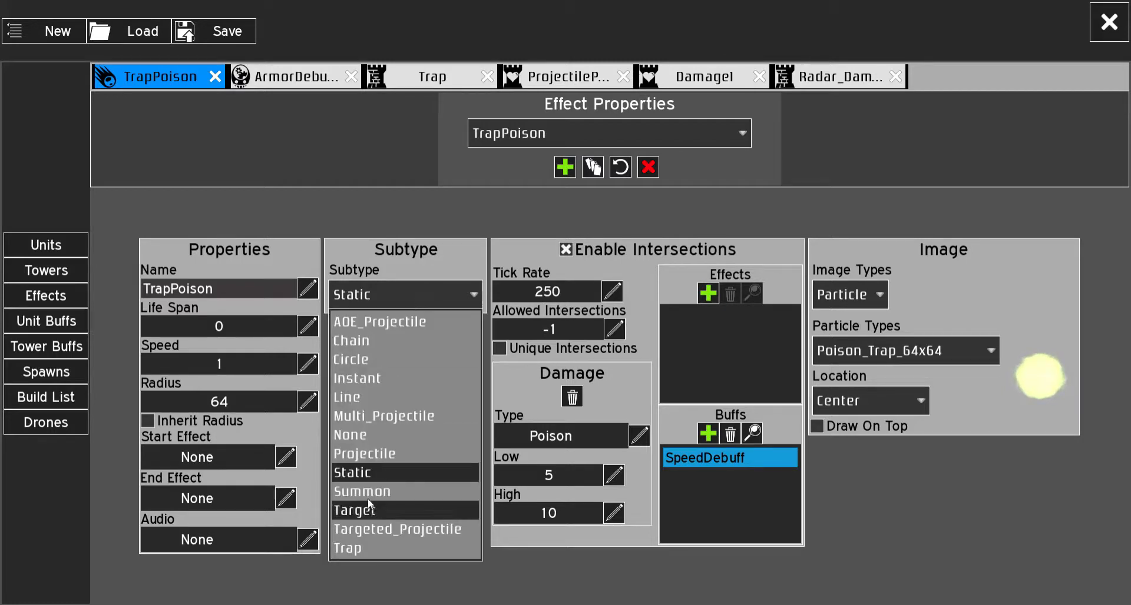
click(379, 471)
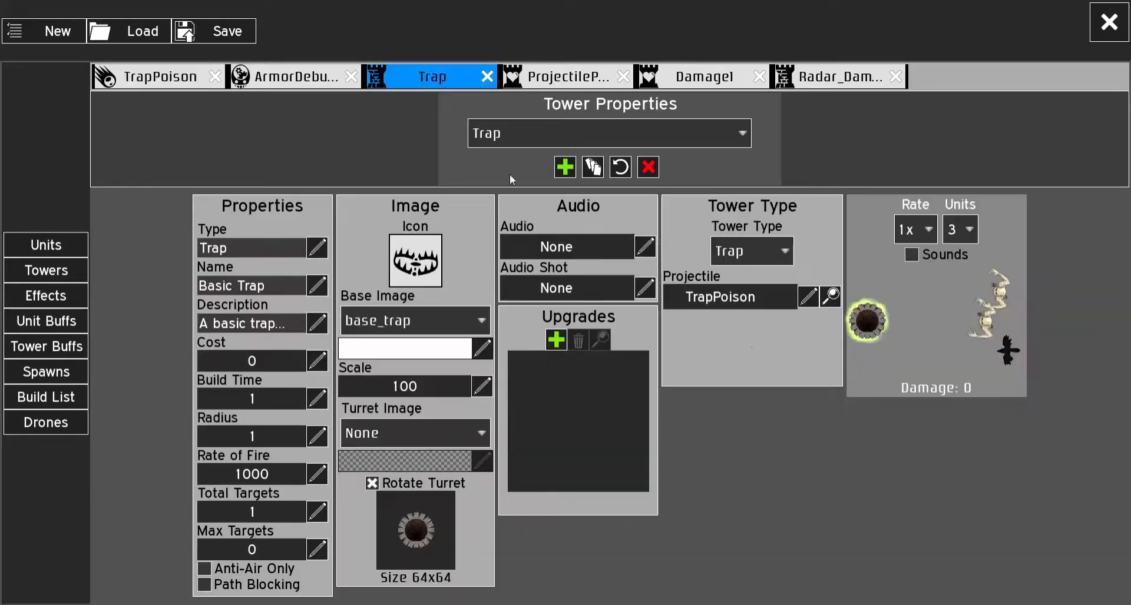
Step: Compare the Trap tower's properties with its TrapPoison effect and review the available tower types, keeping Trap
click(436, 83)
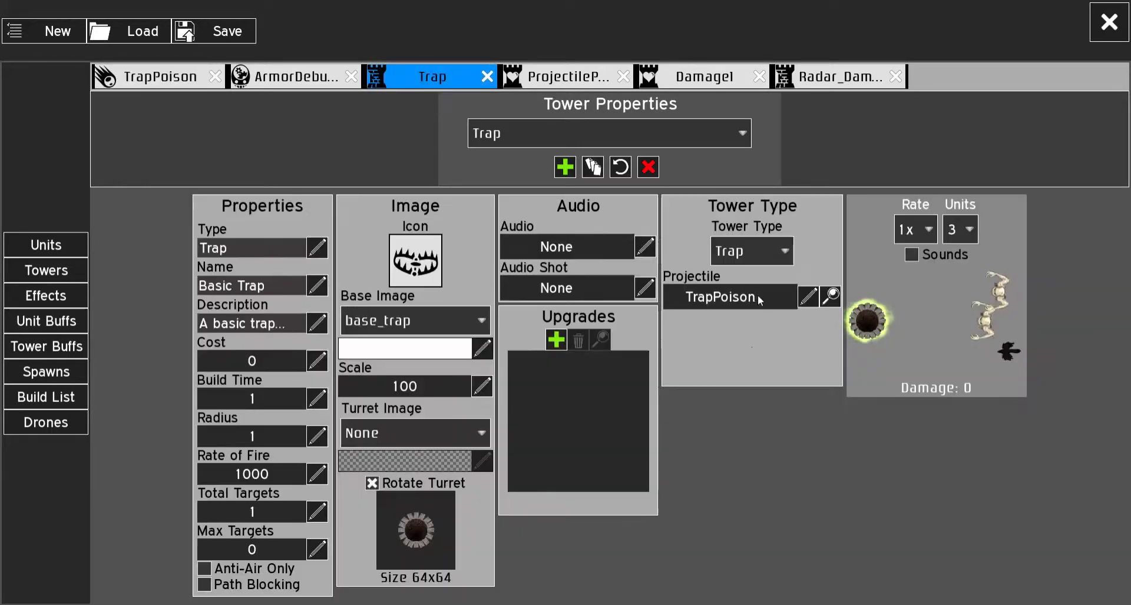
click(180, 87)
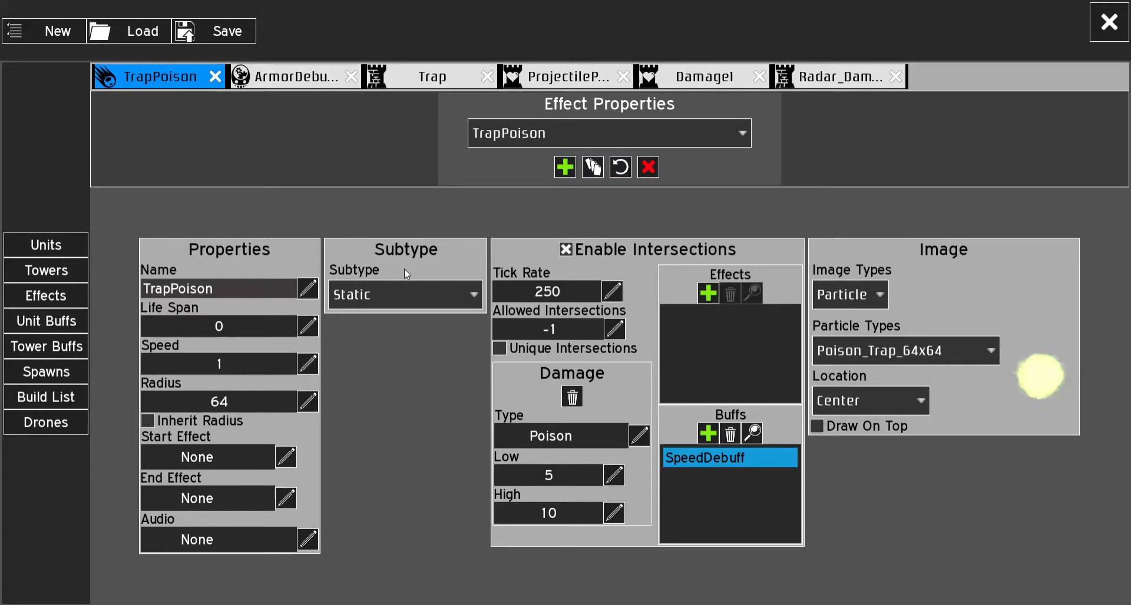
click(433, 78)
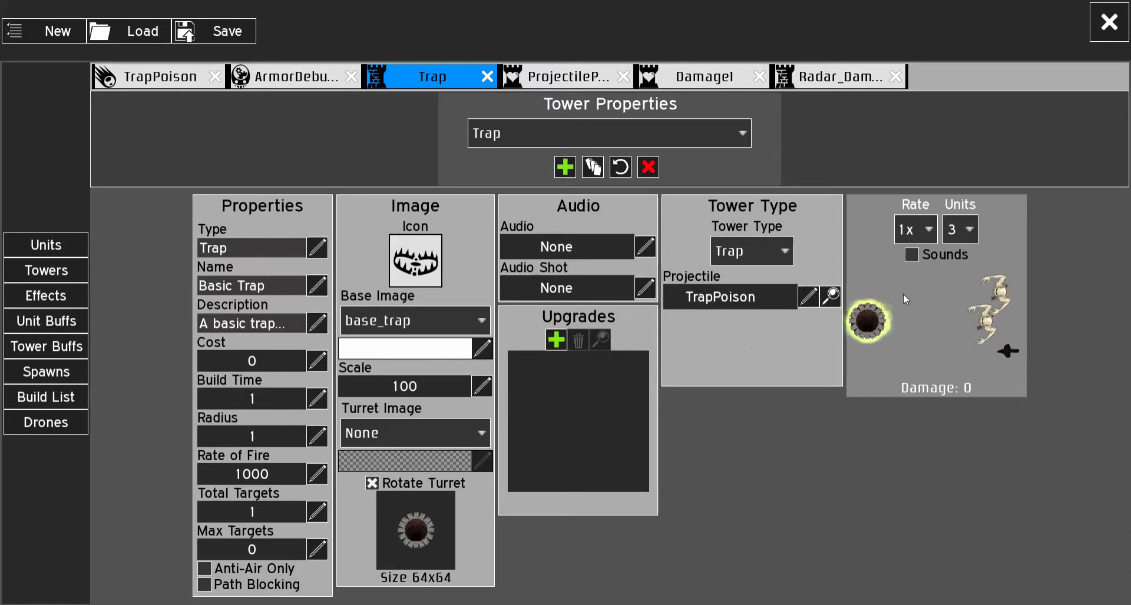
click(769, 252)
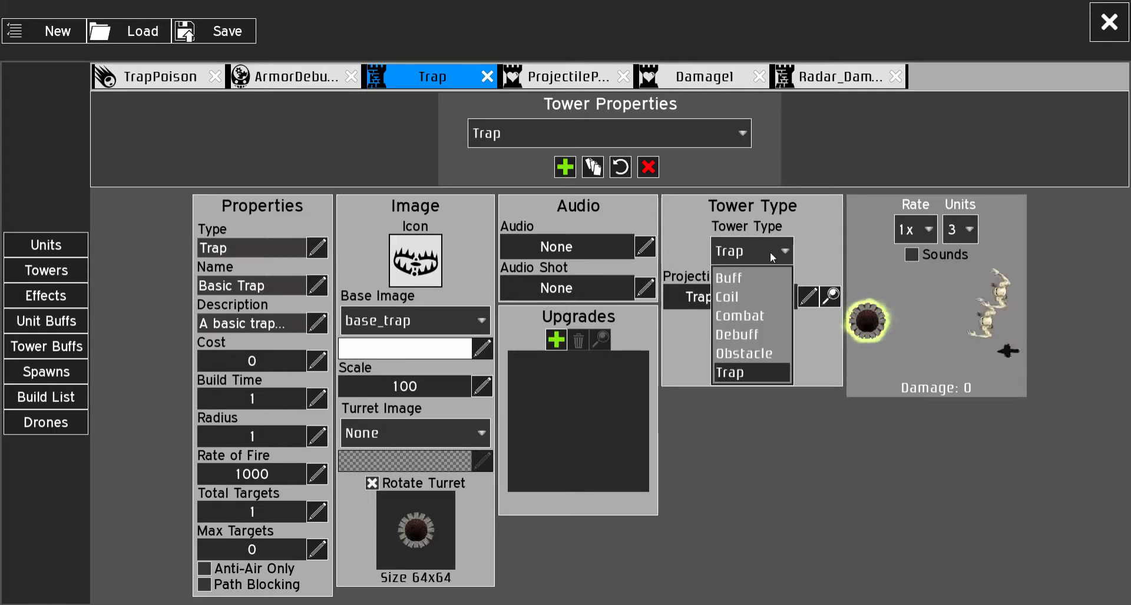
click(769, 253)
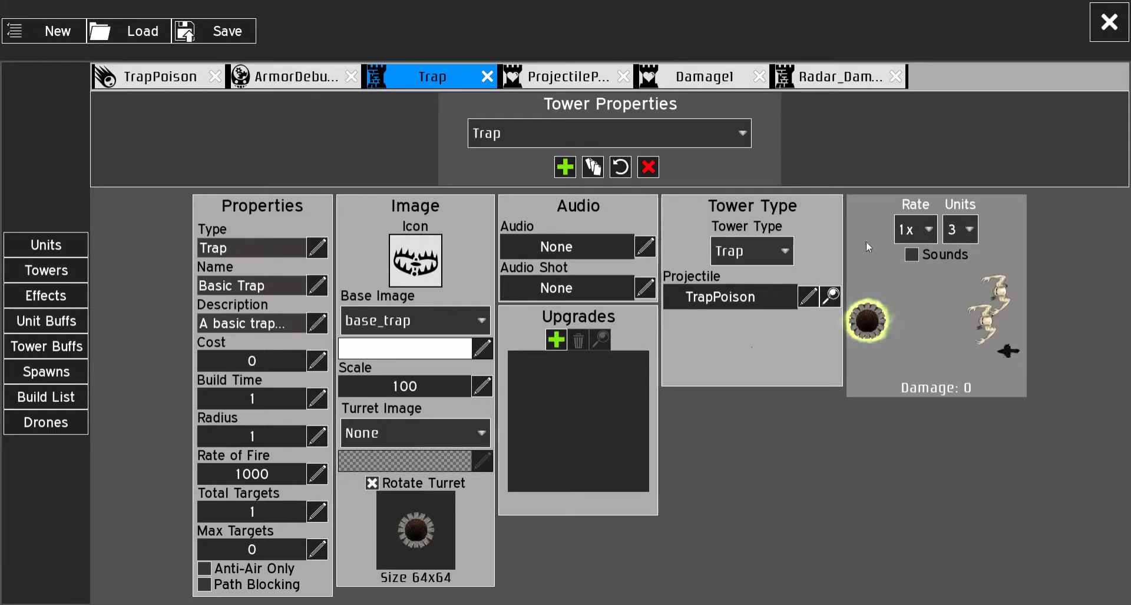
click(776, 255)
click(776, 255)
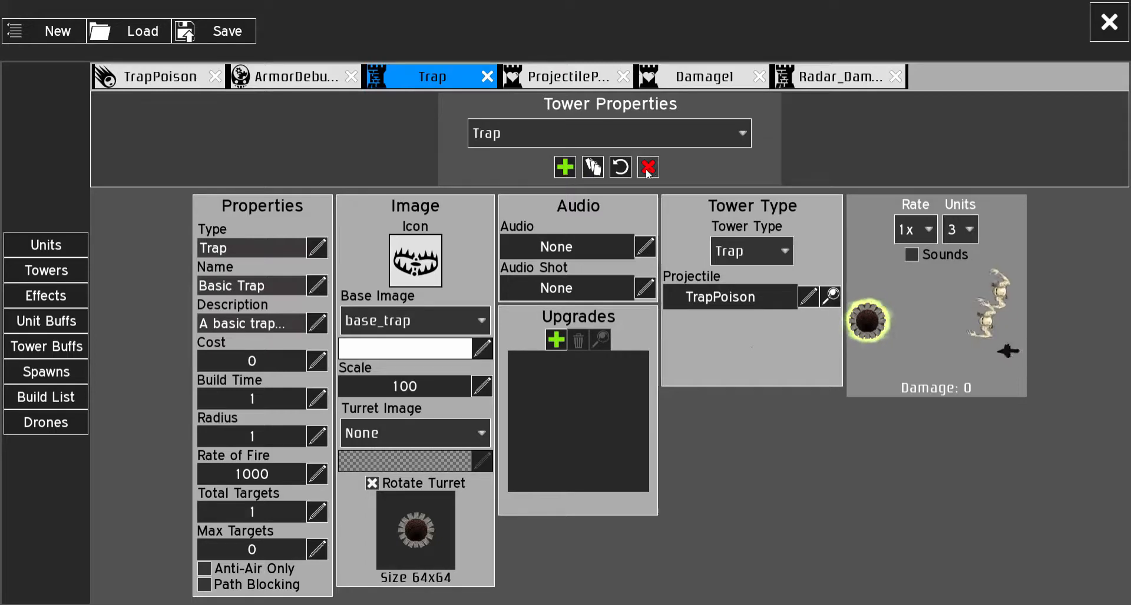
Step: Look through the tower list and the copy dialog for the Trap tower without creating a copy
click(583, 141)
drag(766, 558, 762, 168)
click(609, 133)
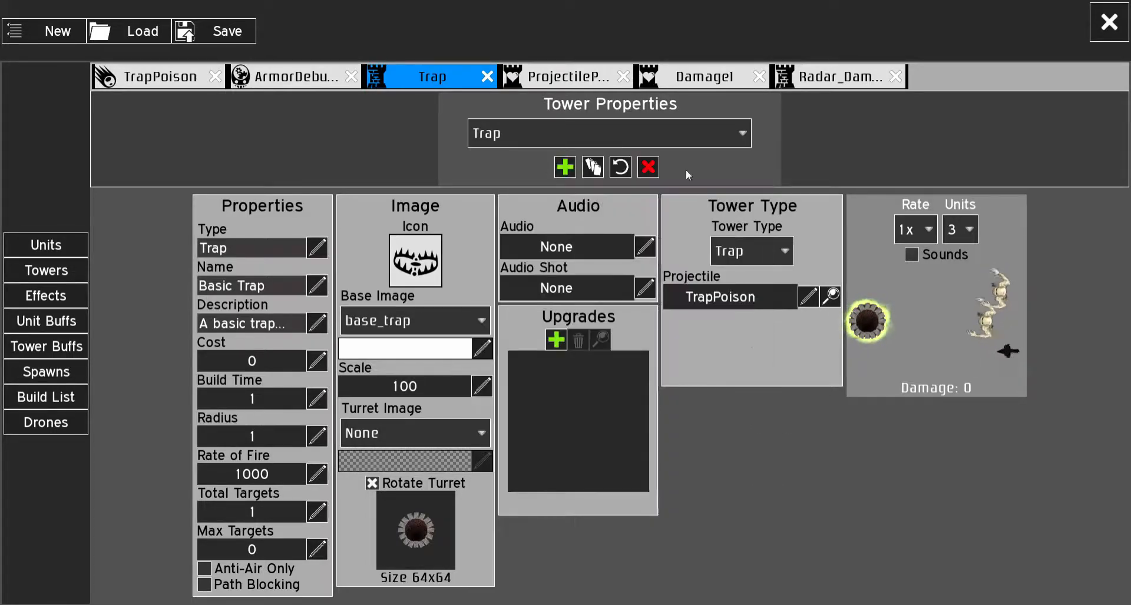
click(526, 140)
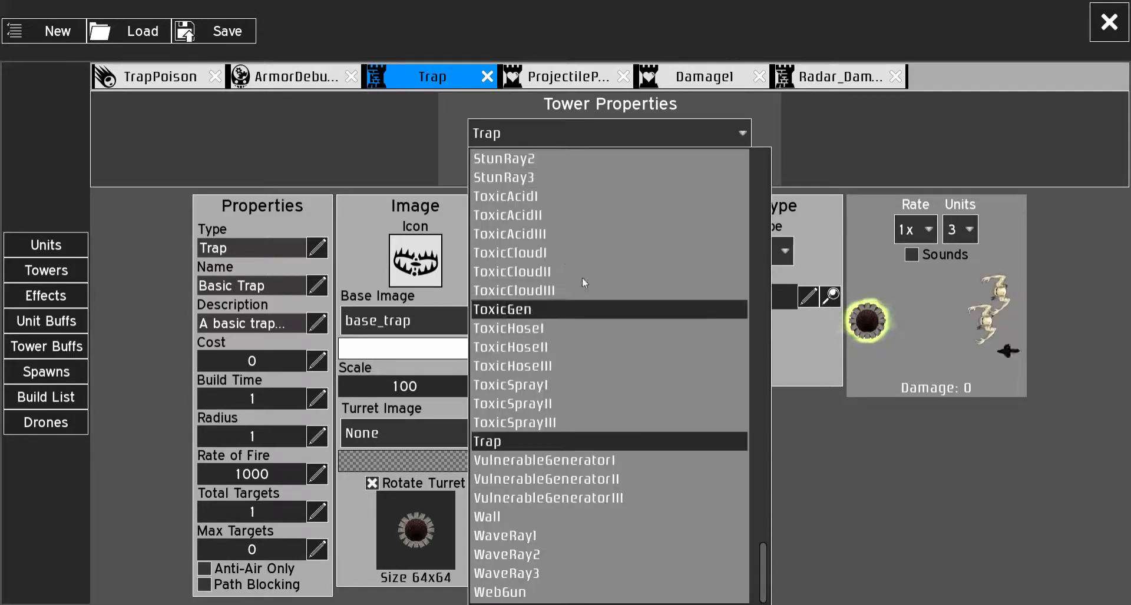
click(798, 154)
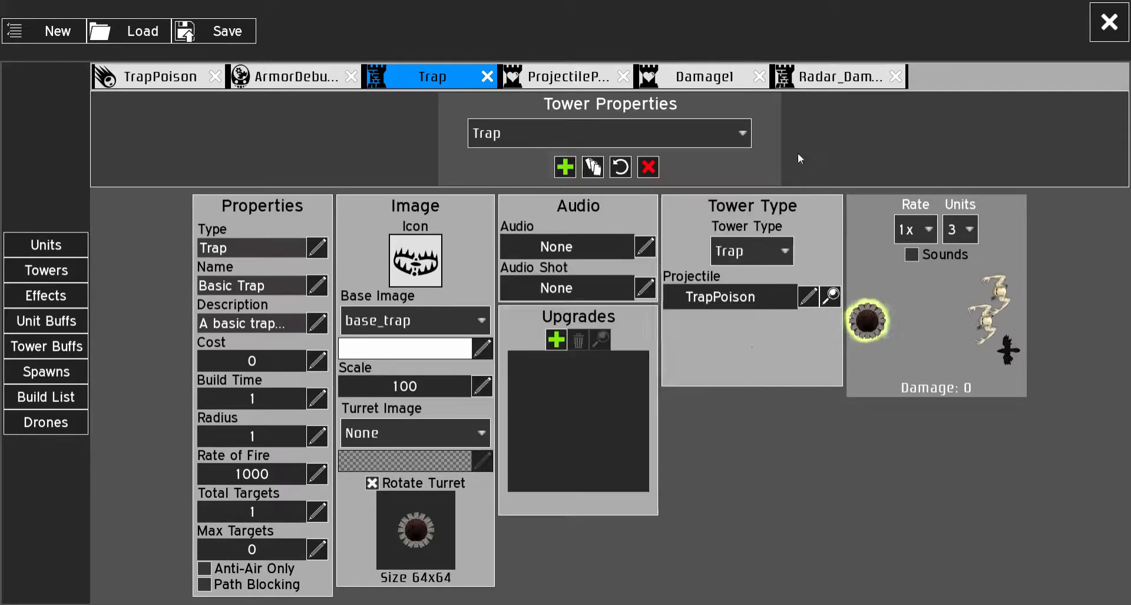
click(593, 168)
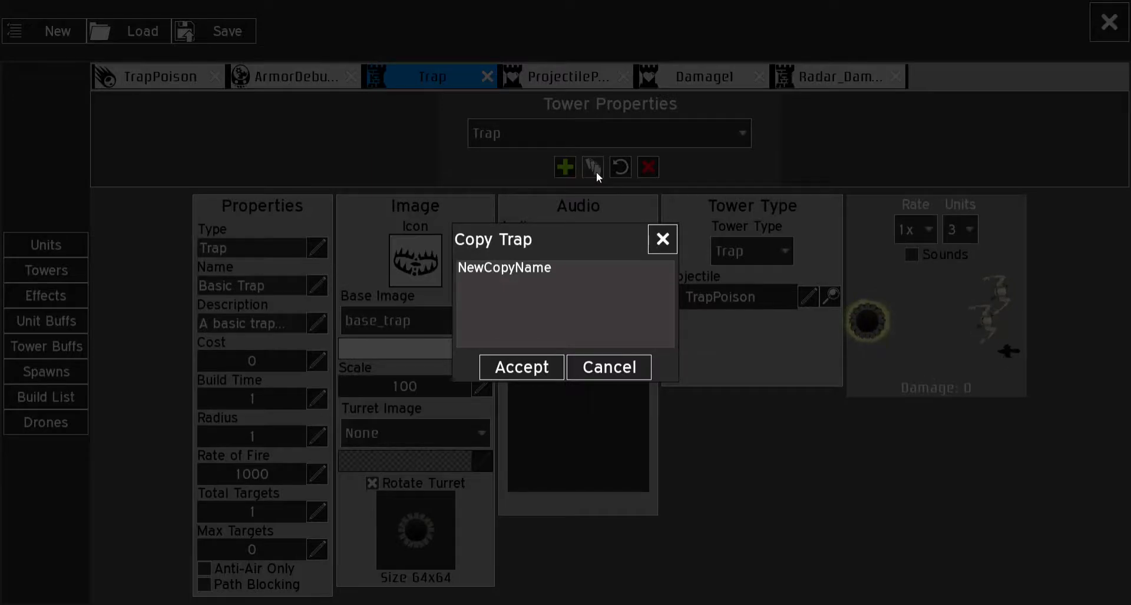
click(628, 369)
Step: Load the properties of the Radar_Damage1 tower
click(586, 142)
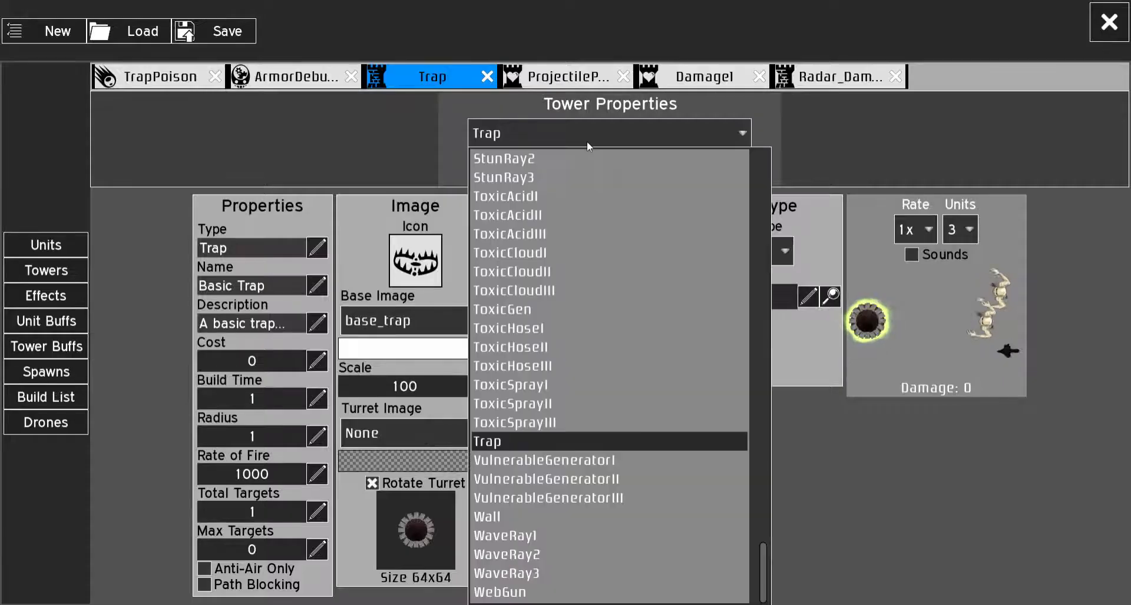
scroll(644, 279, up, 9)
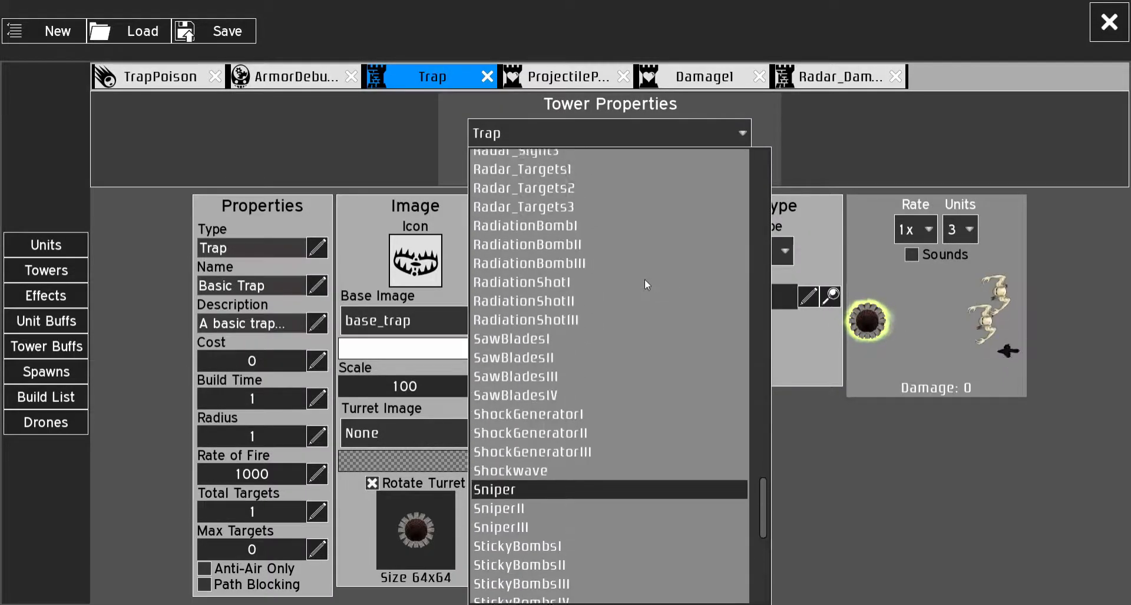
scroll(645, 279, up, 8)
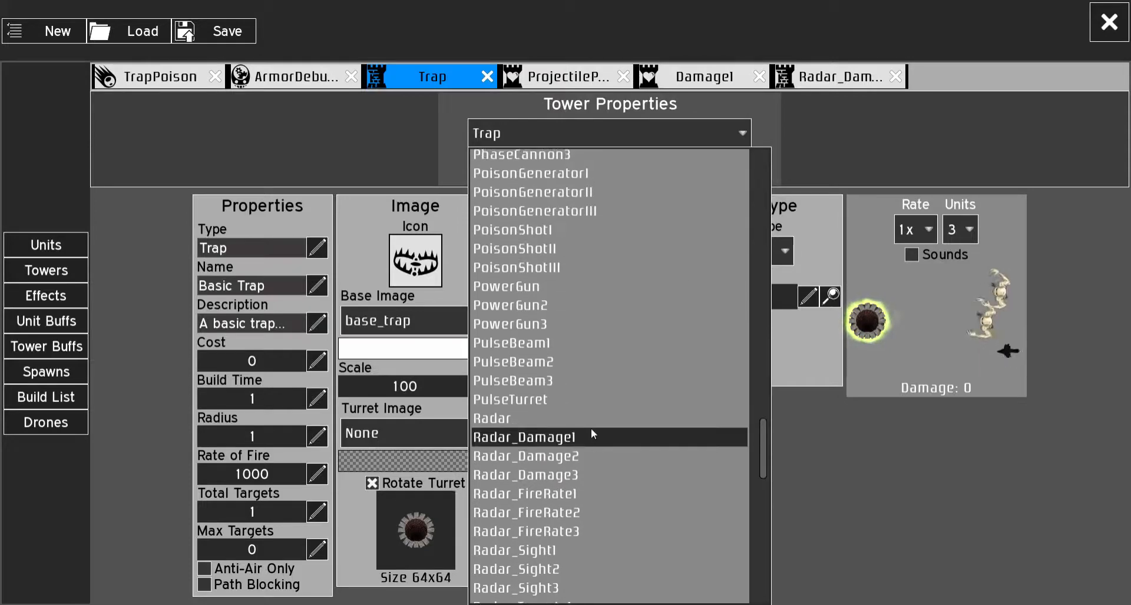
click(604, 437)
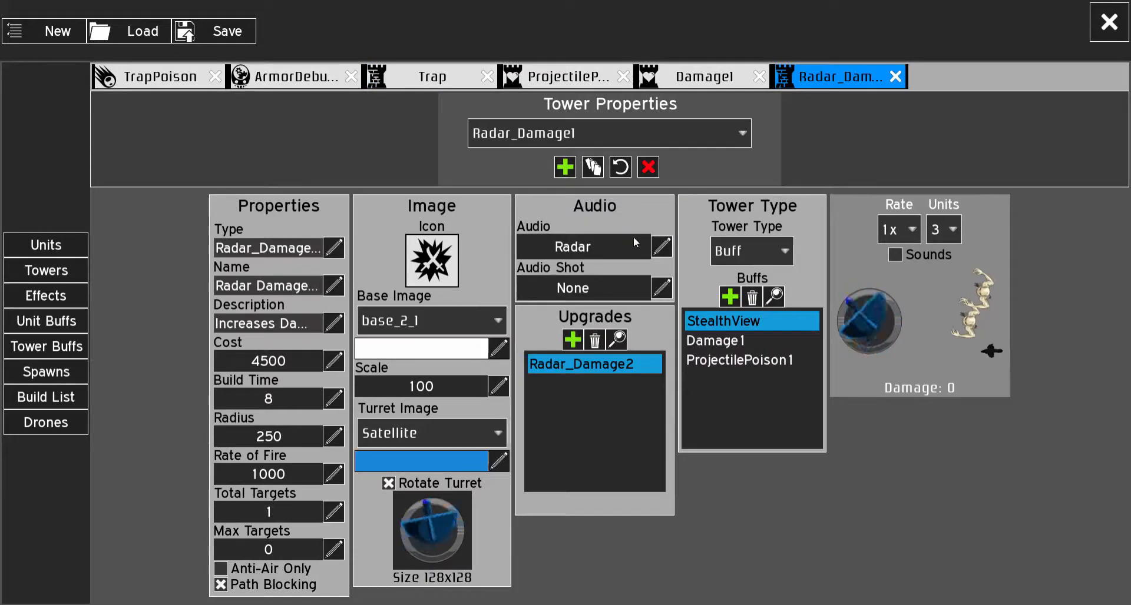
Step: Try the copy and reset options on the Radar_Damage1 tower
click(592, 166)
click(615, 372)
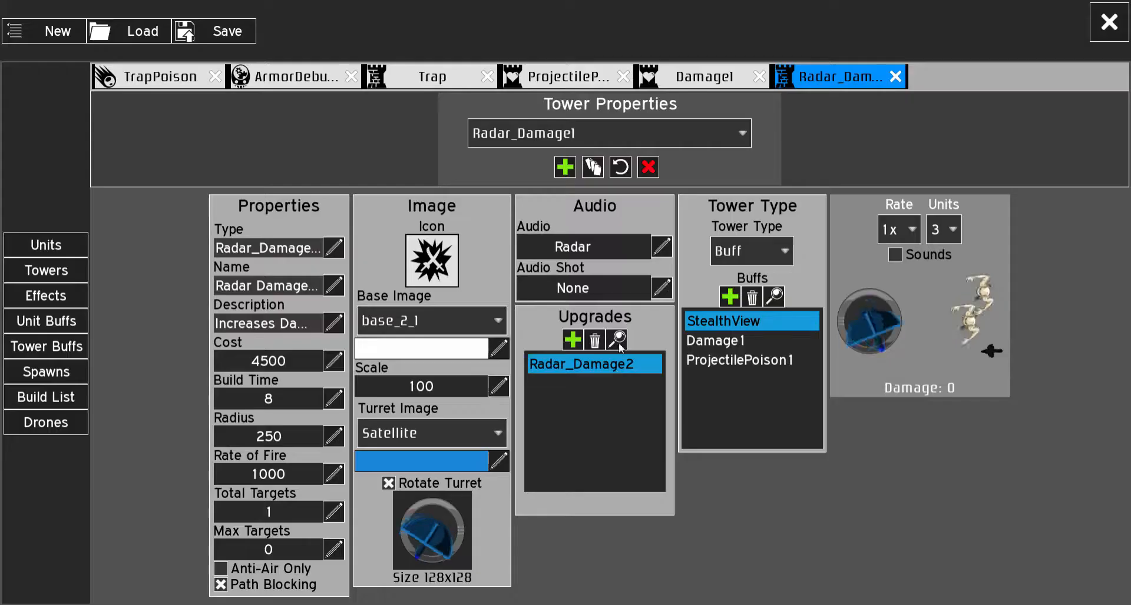
click(620, 167)
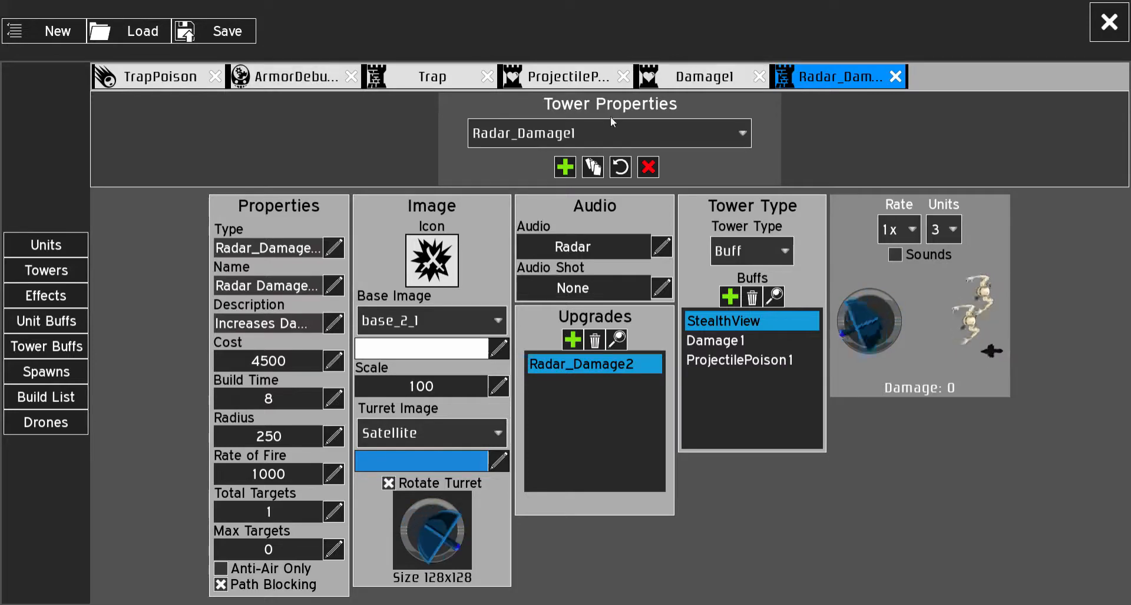
Step: Load the properties of the GunTower tower
click(612, 133)
scroll(648, 290, up, 8)
scroll(649, 293, up, 6)
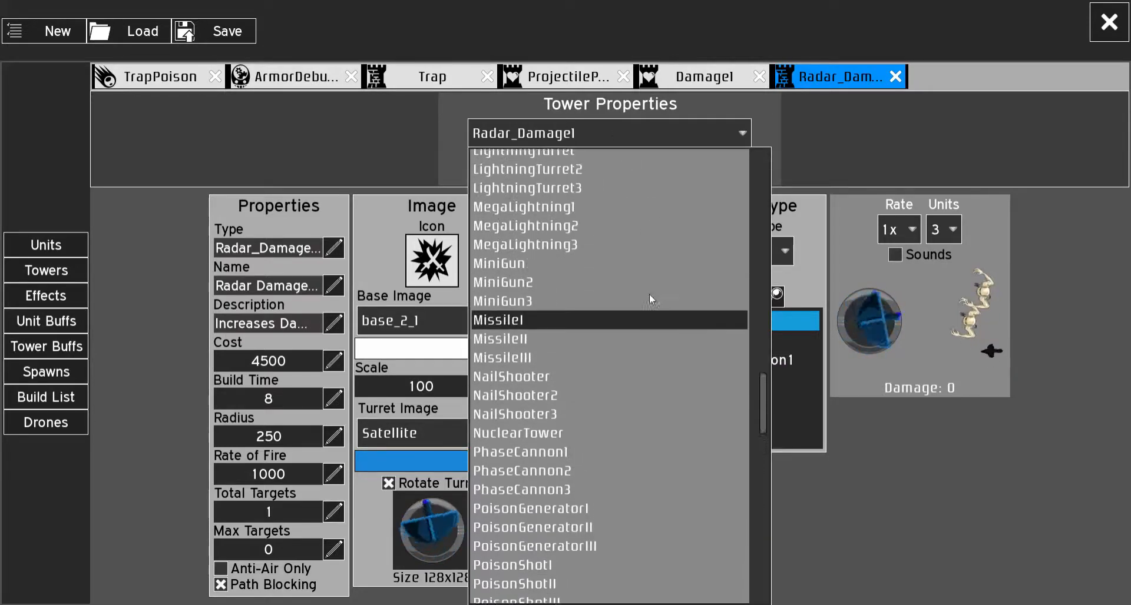
scroll(648, 295, up, 5)
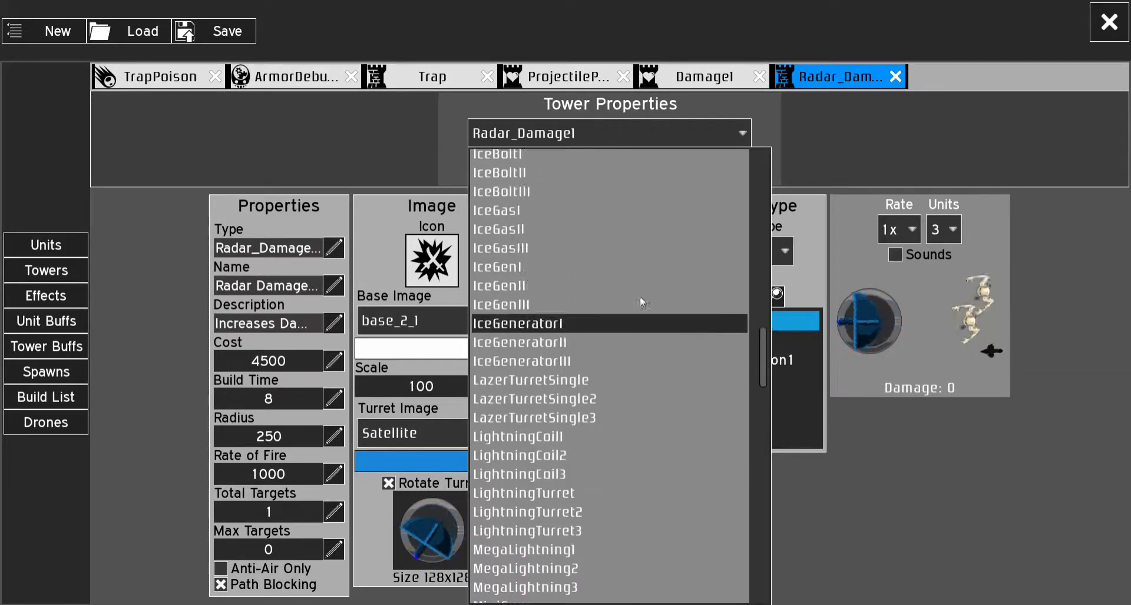
click(612, 186)
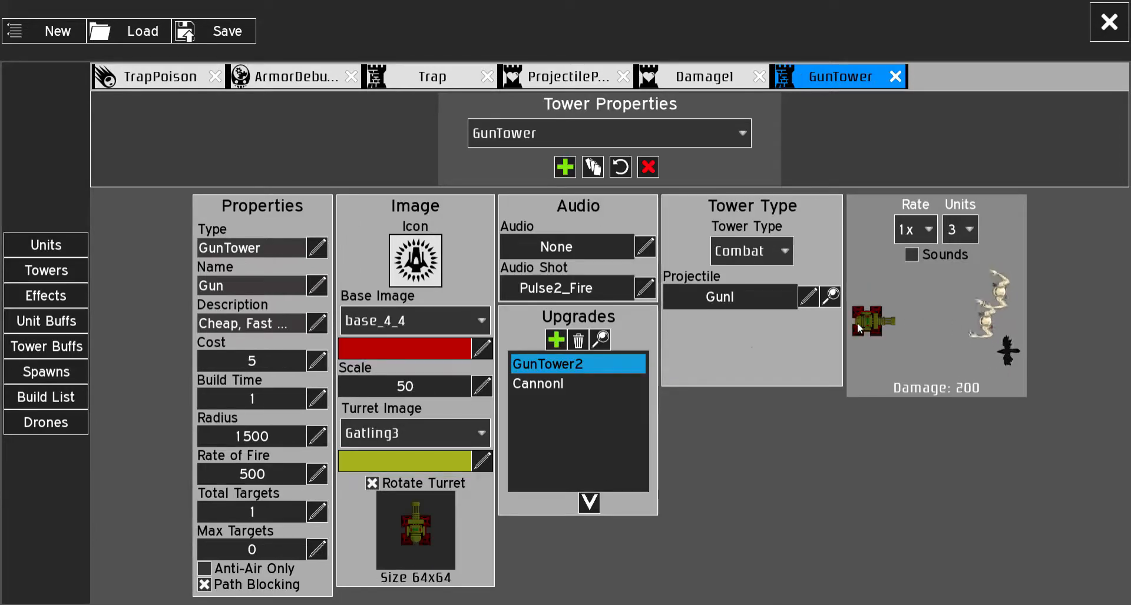
Step: Close the properties editor and save the modified properties
click(1109, 22)
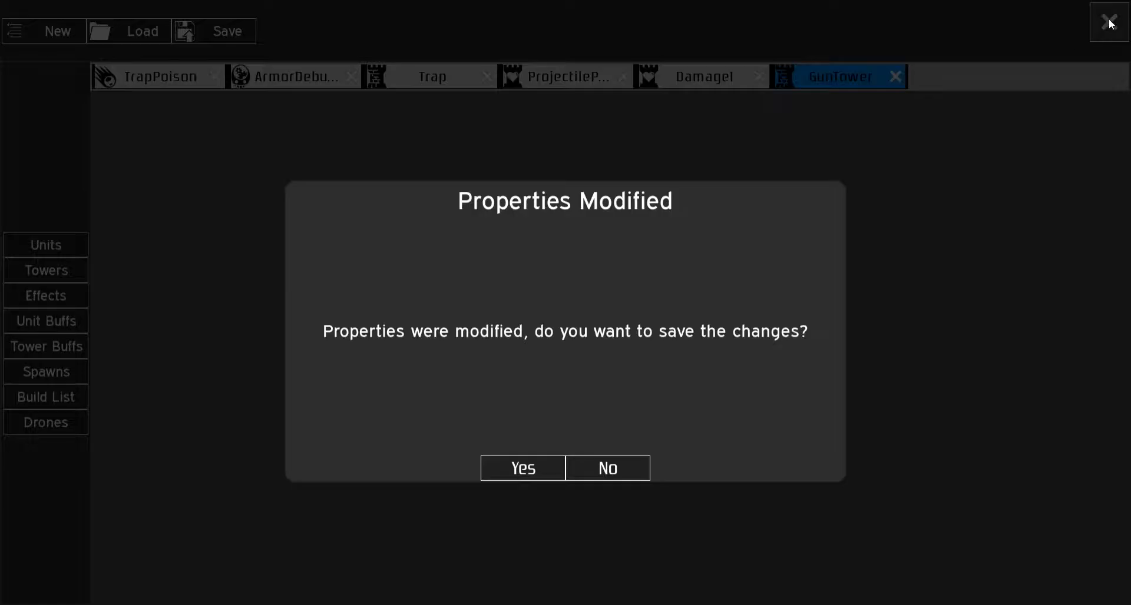
click(539, 465)
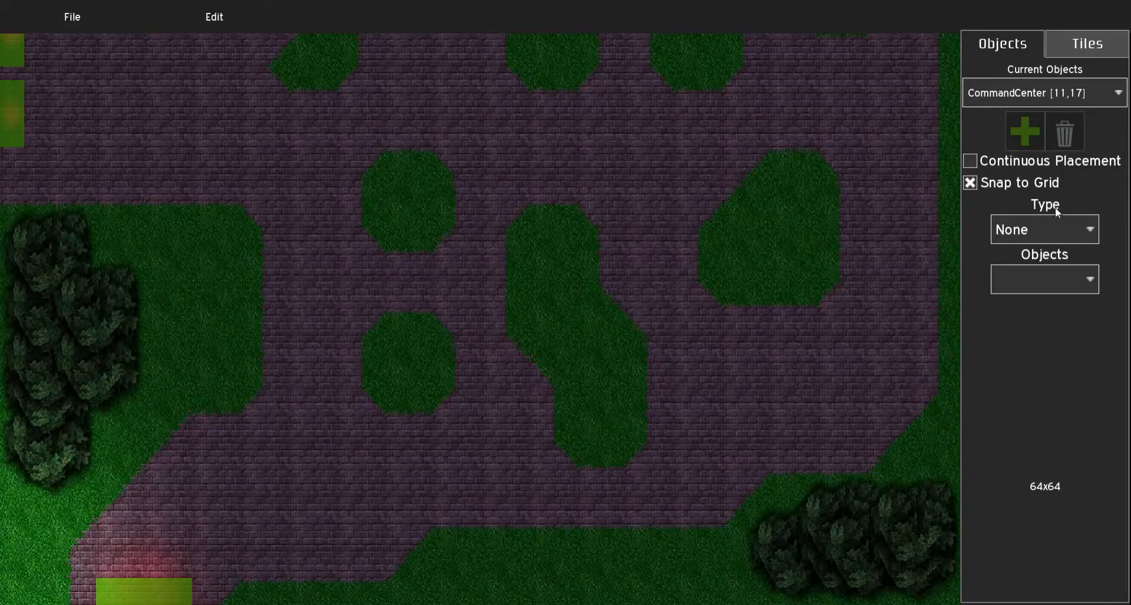
Step: Choose GunTower from the Tower objects and place one on the small octagonal grass patch nearest the map's lower path
click(1053, 230)
click(1044, 297)
click(1052, 280)
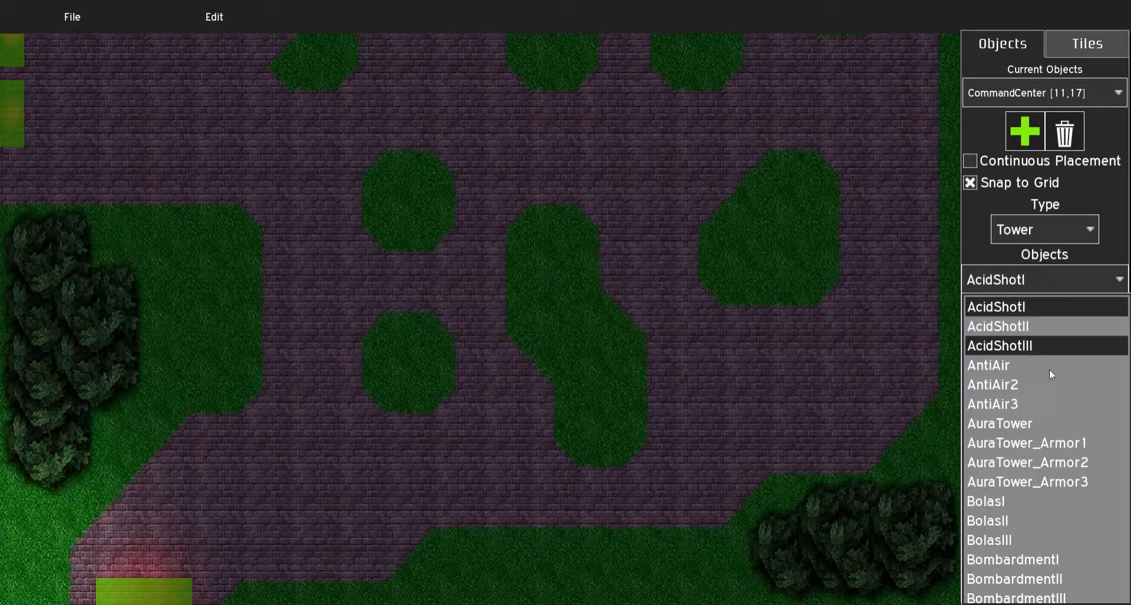
scroll(1044, 444, down, 10)
scroll(1044, 454, down, 3)
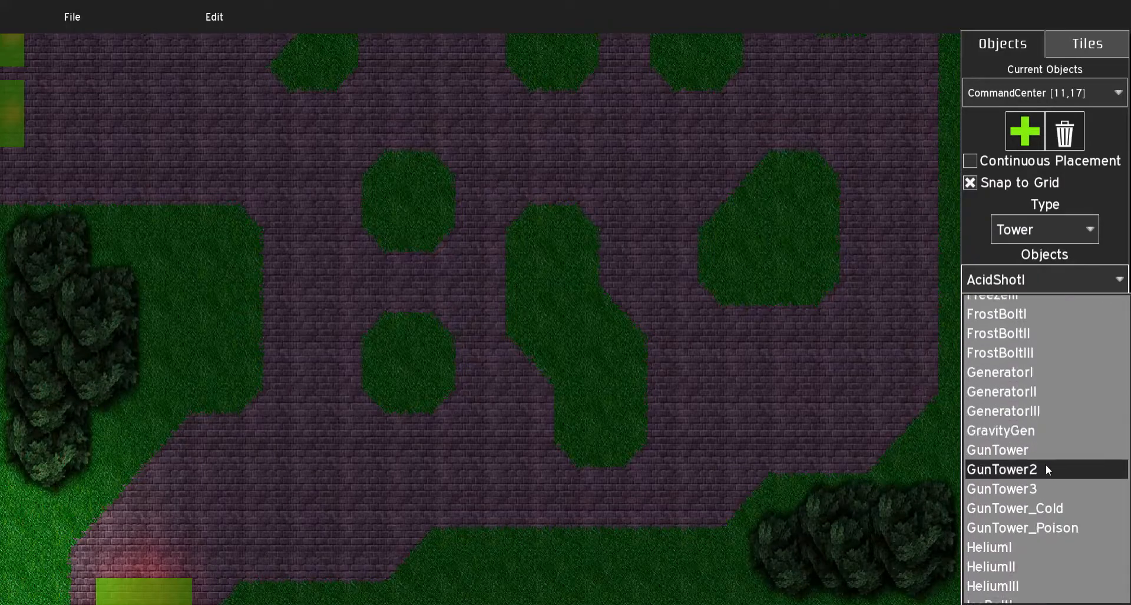
click(1051, 449)
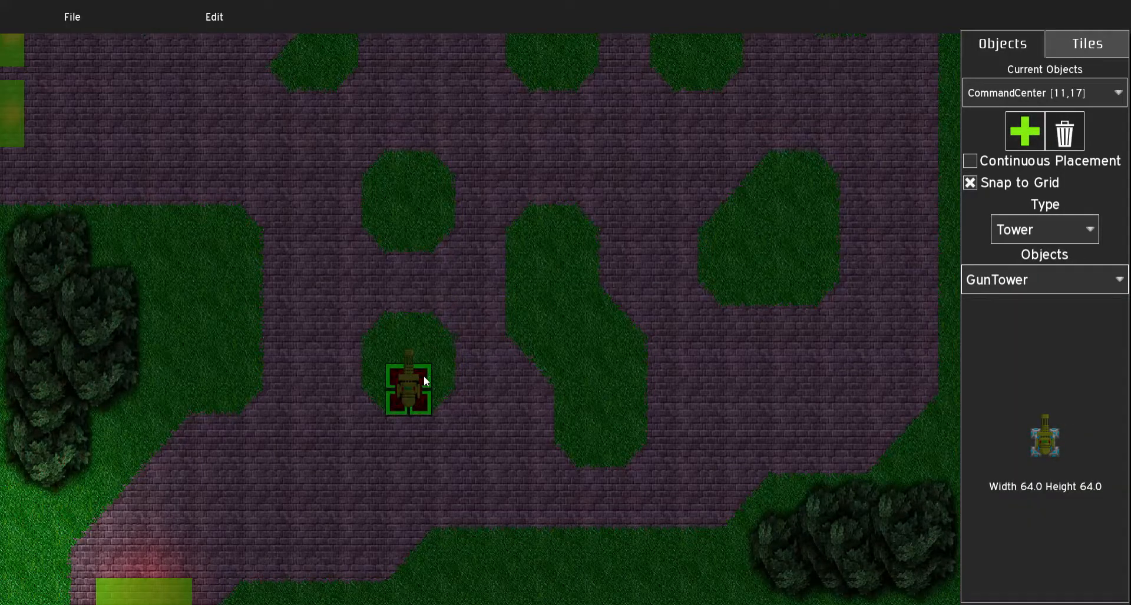
click(415, 348)
Step: Place a second GunTower on the octagonal grass patch directly above the first one
key(w)
key(w)
click(1024, 123)
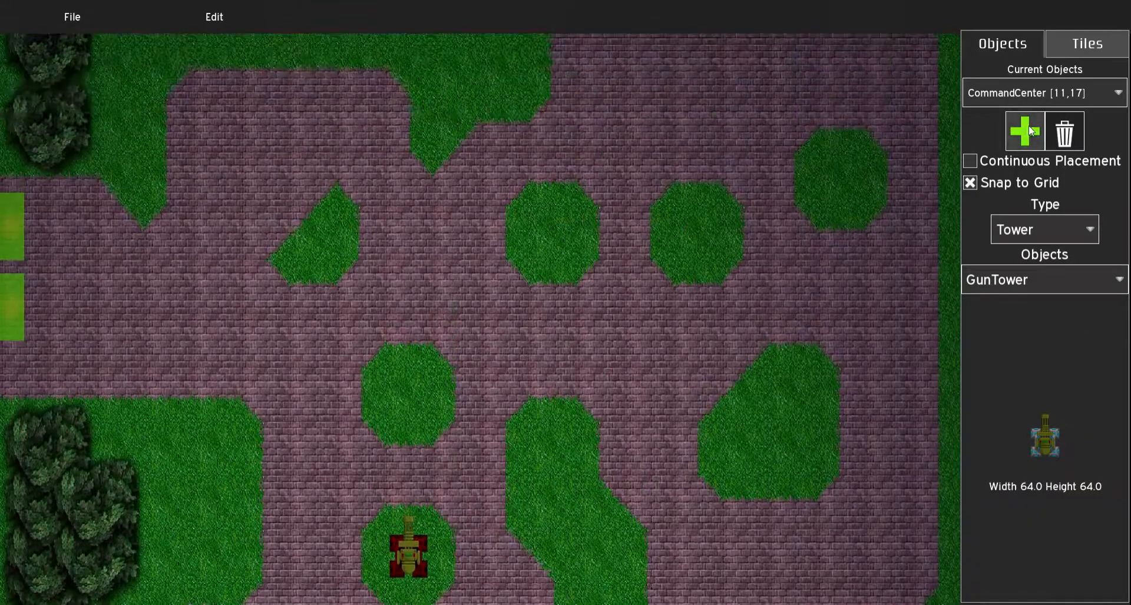
key(s)
click(418, 398)
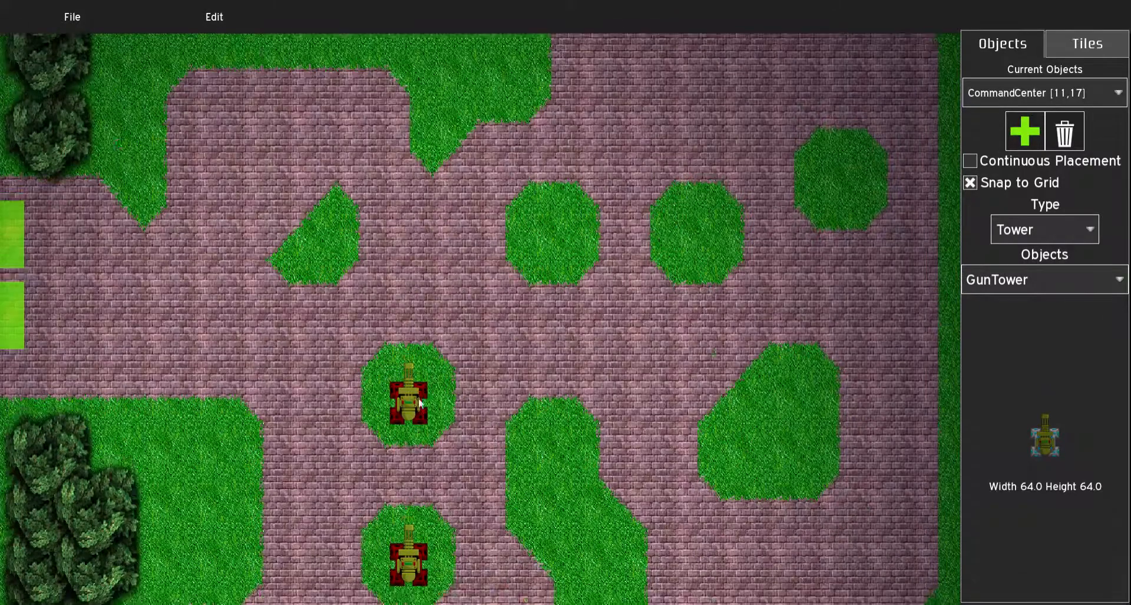
Step: Start a playtest of the map
key(s)
click(198, 16)
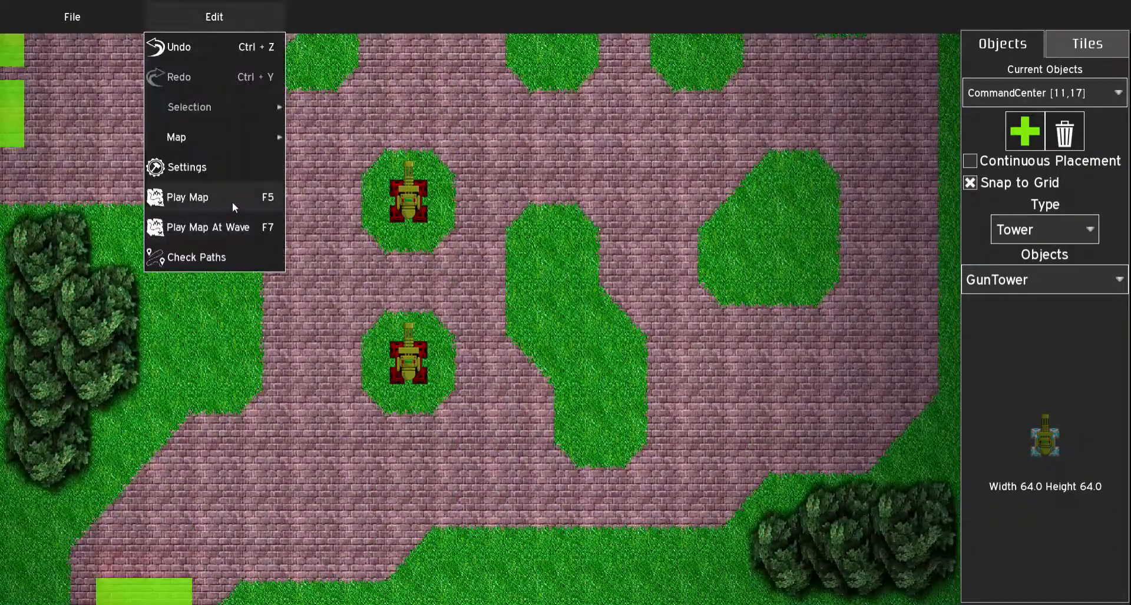
click(232, 203)
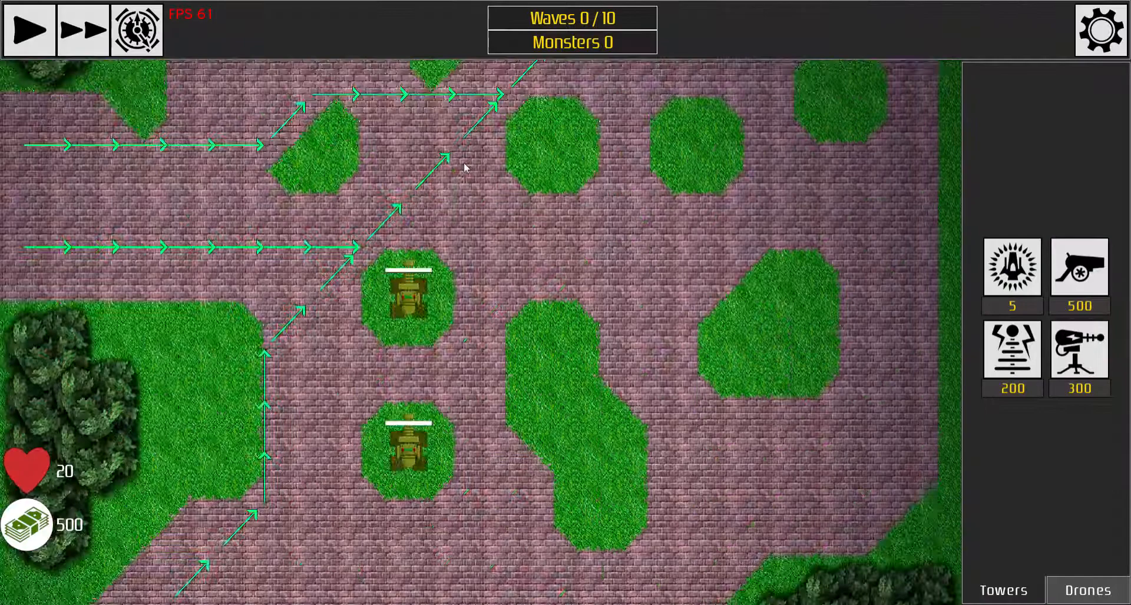
Step: Inspect the upper Gun tower's stats and range, run the game at 2x speed, and deselect the tower
click(408, 291)
key(w)
key(w)
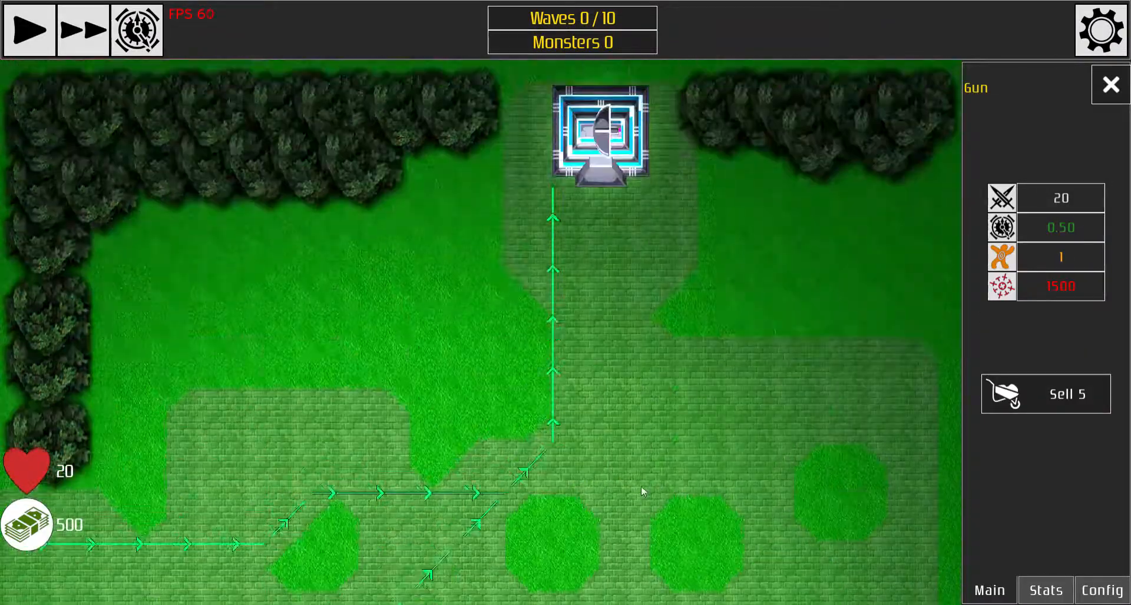
key(s)
click(91, 52)
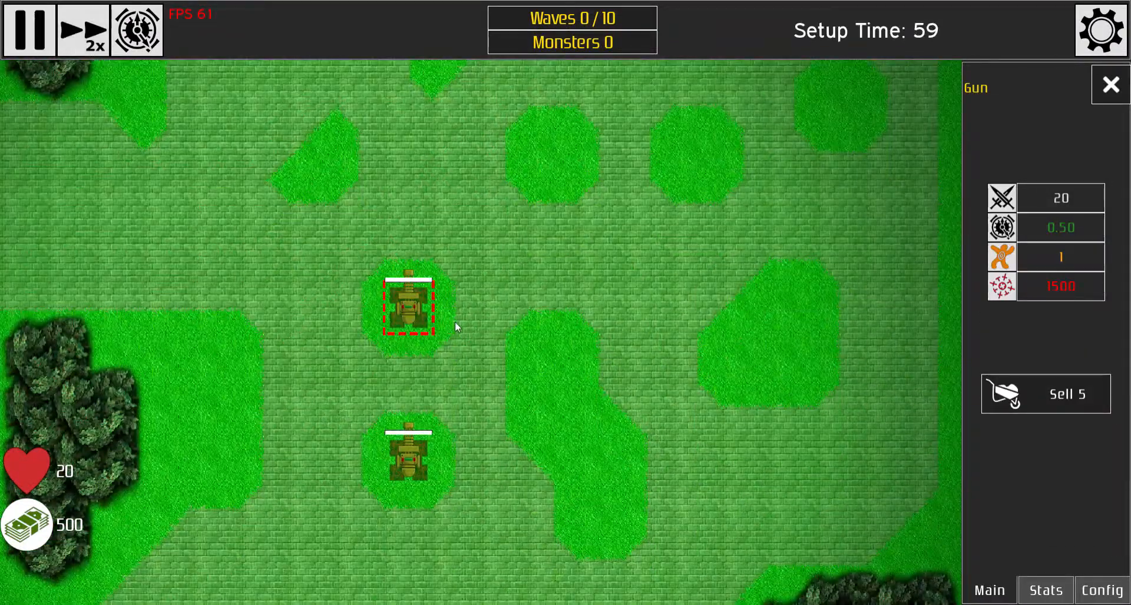
click(613, 335)
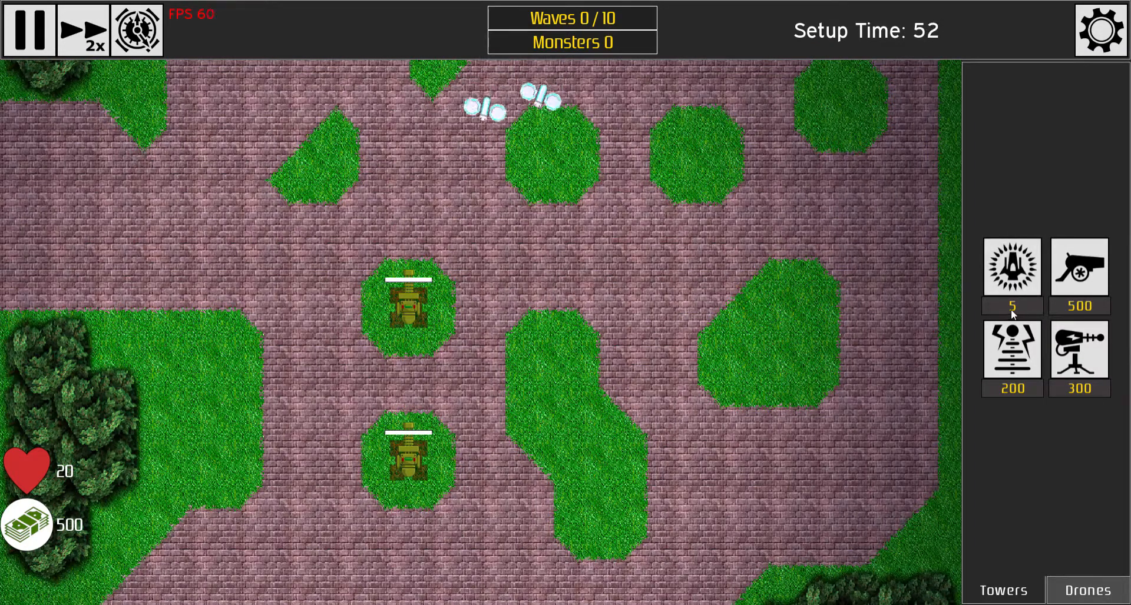
Step: Open the Gun tower's description with its stats, preview and upgrades from the buildable towers
click(1017, 278)
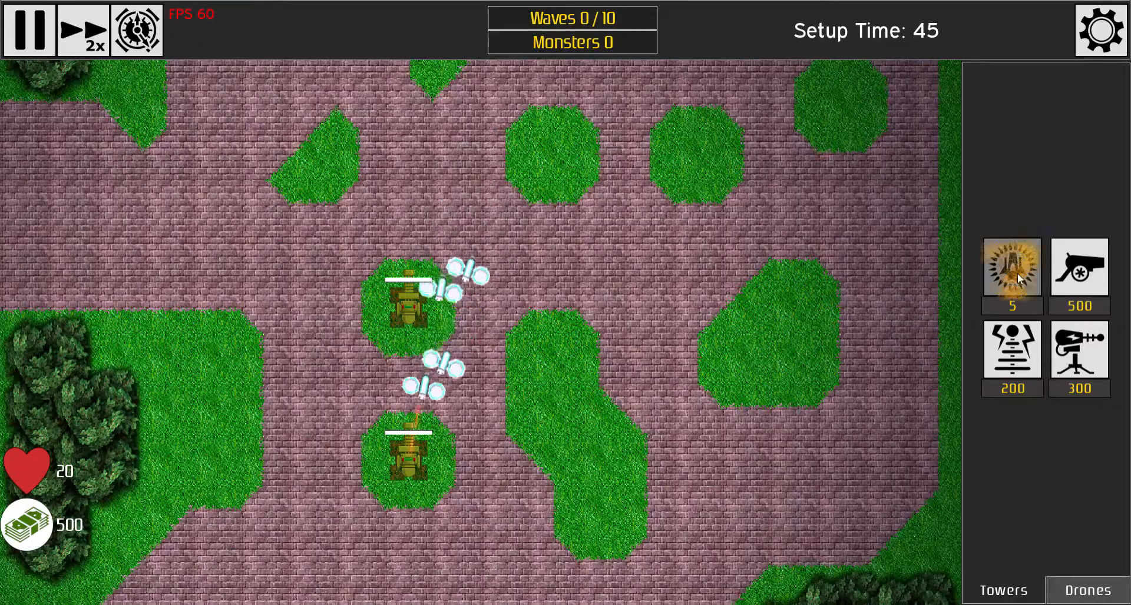
click(1017, 273)
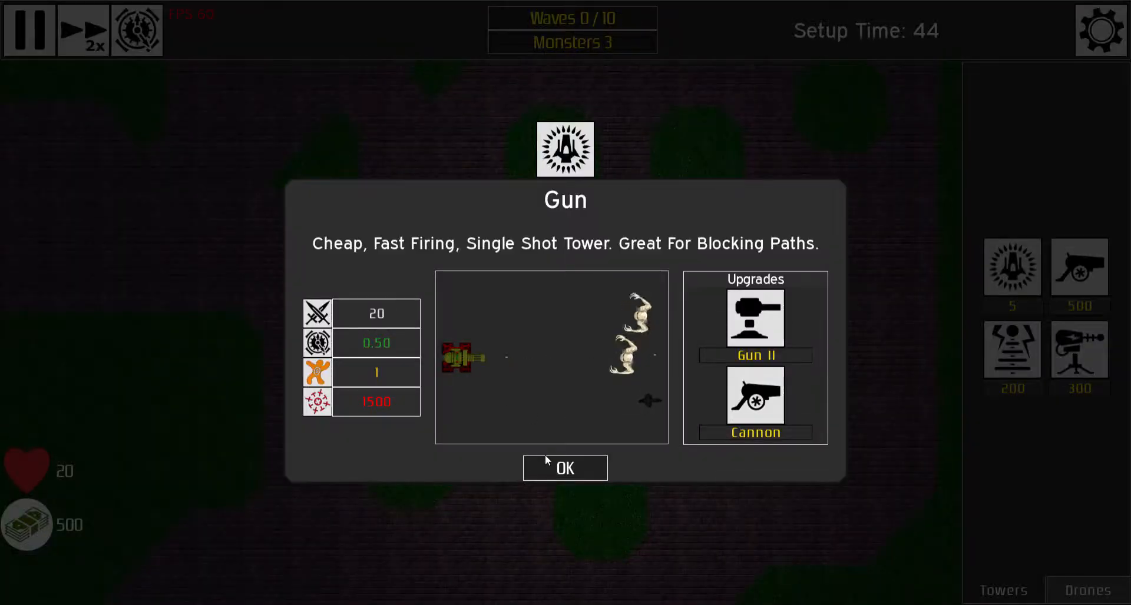
Step: Close the Gun description, inspect the lower Gun tower's stats and range, and deselect the tower
click(545, 470)
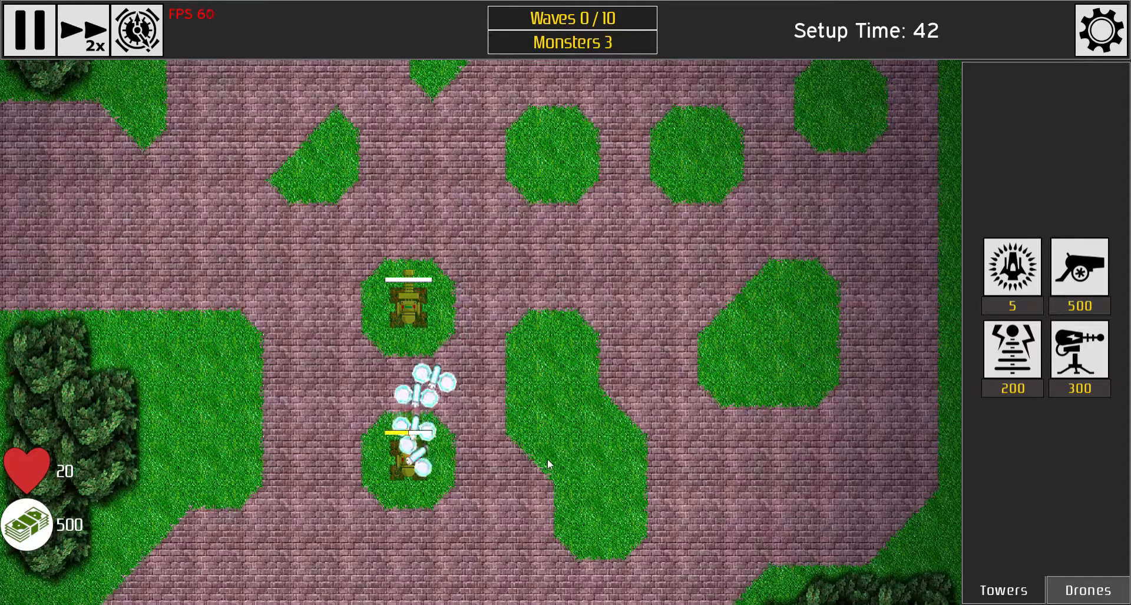
click(412, 469)
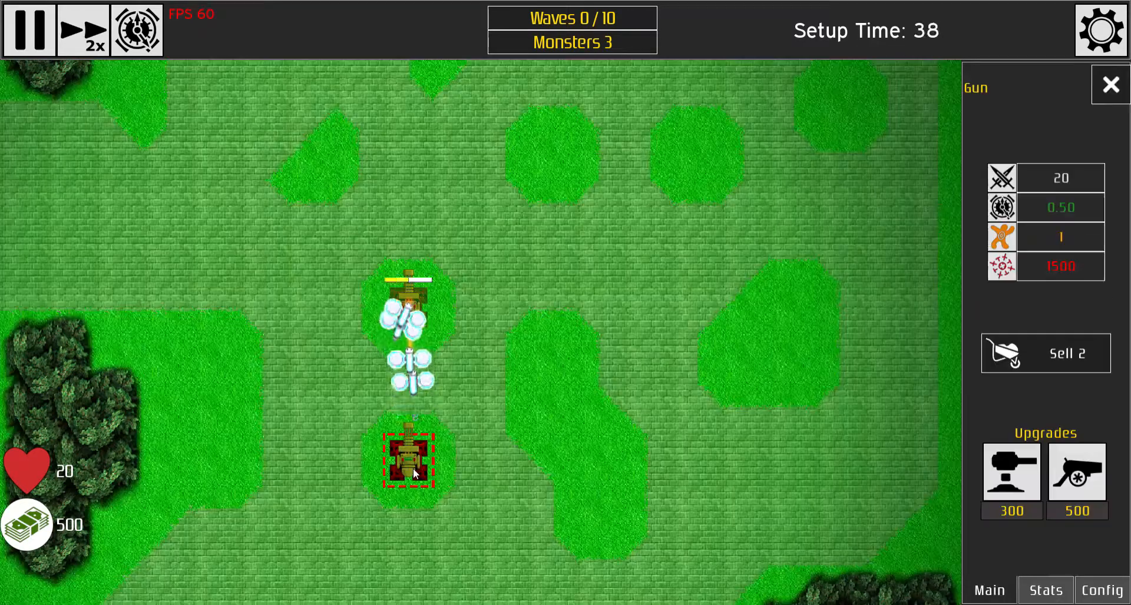
click(549, 447)
Step: Skip the setup time to start the first wave, and pause the game to examine the monsters' paths around the towers
click(137, 29)
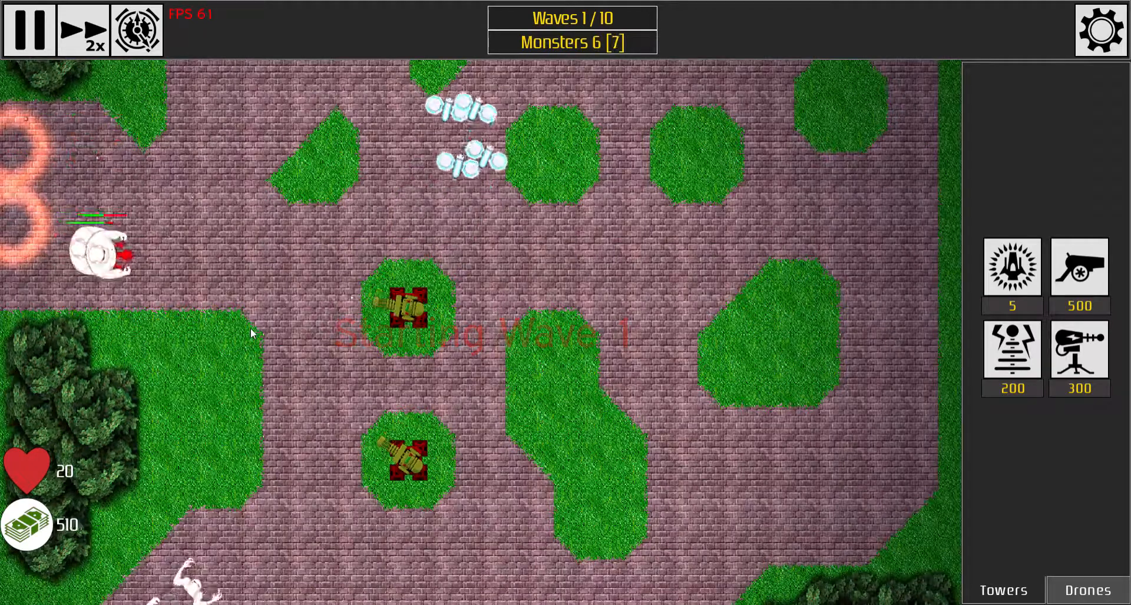
click(37, 46)
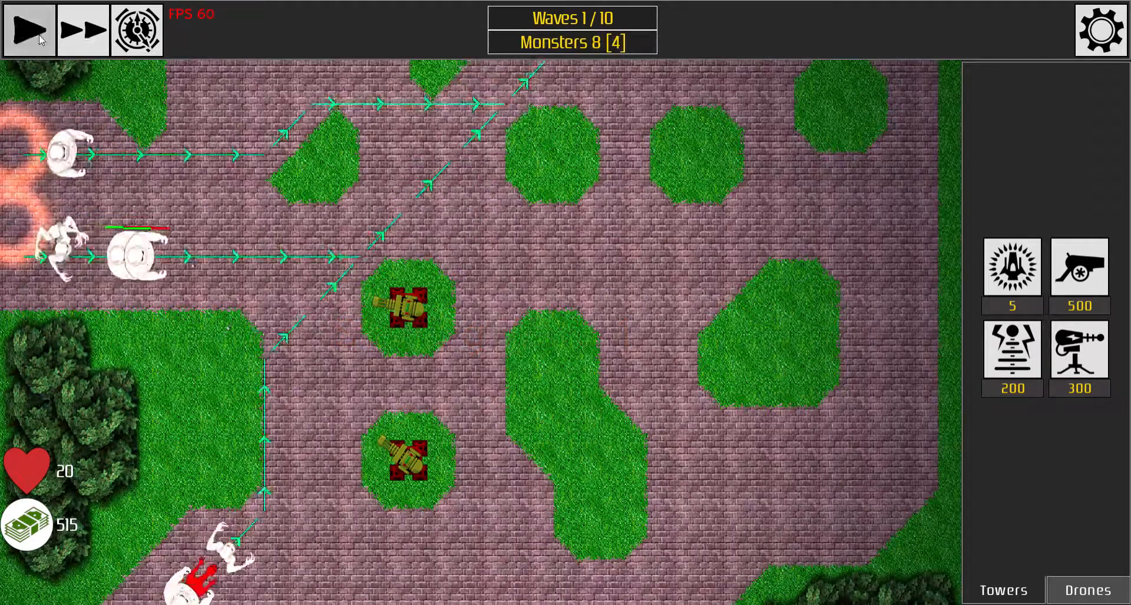
scroll(579, 232, down, 3)
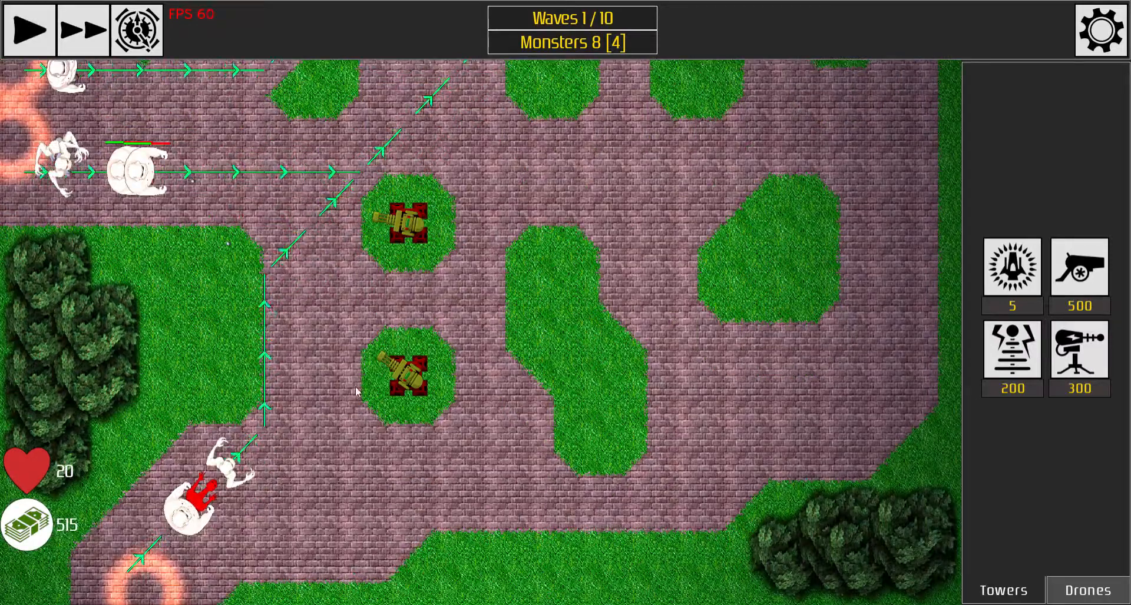
Step: Quit the playtest and return to the map editor
click(1106, 46)
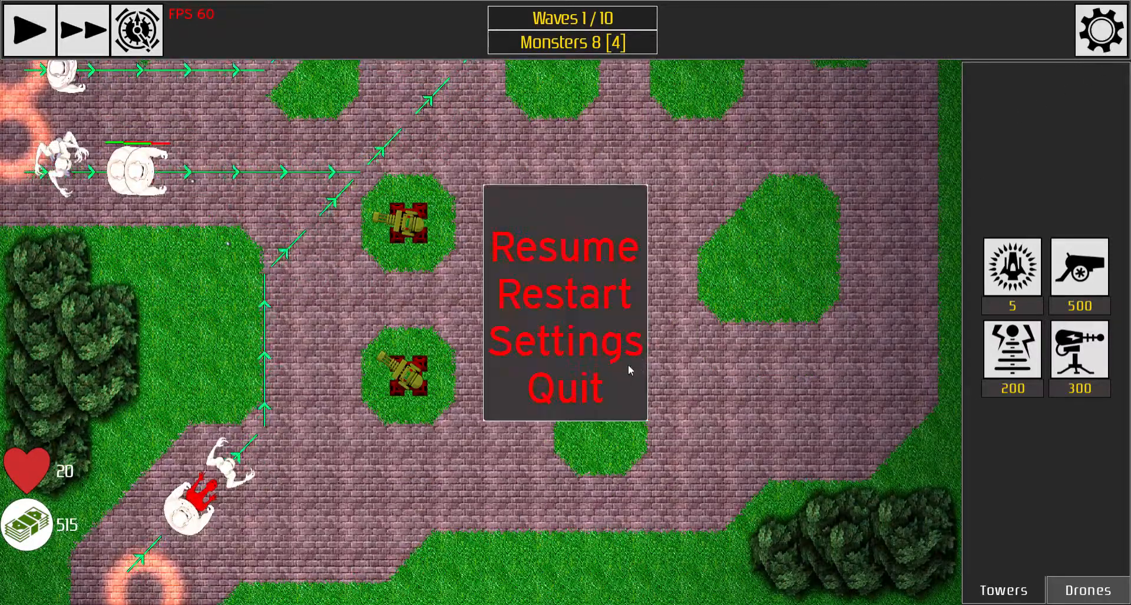
click(549, 391)
click(519, 333)
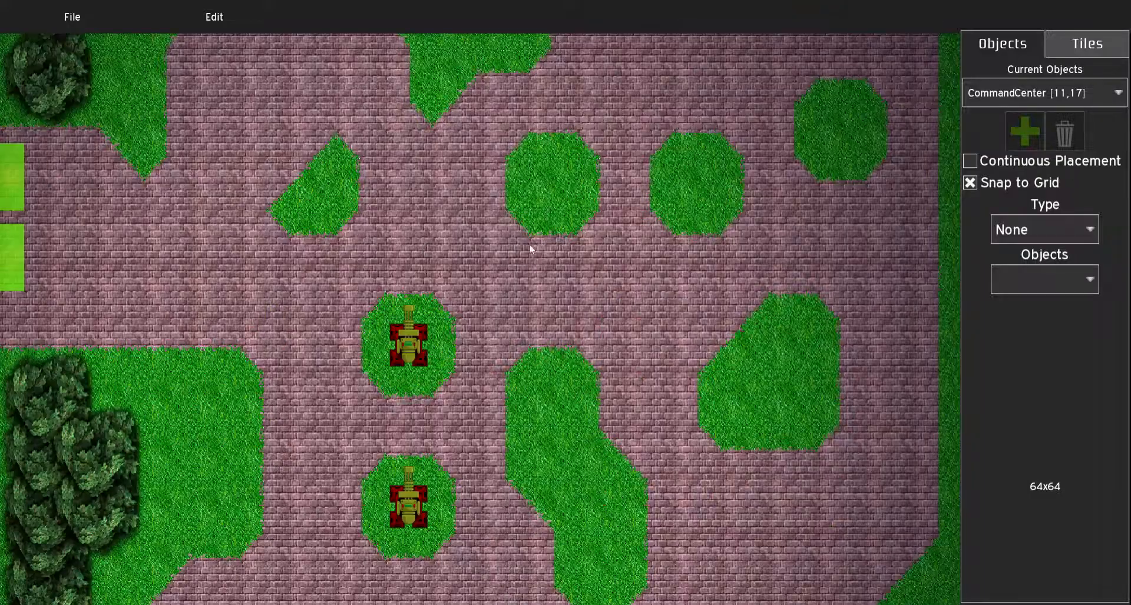